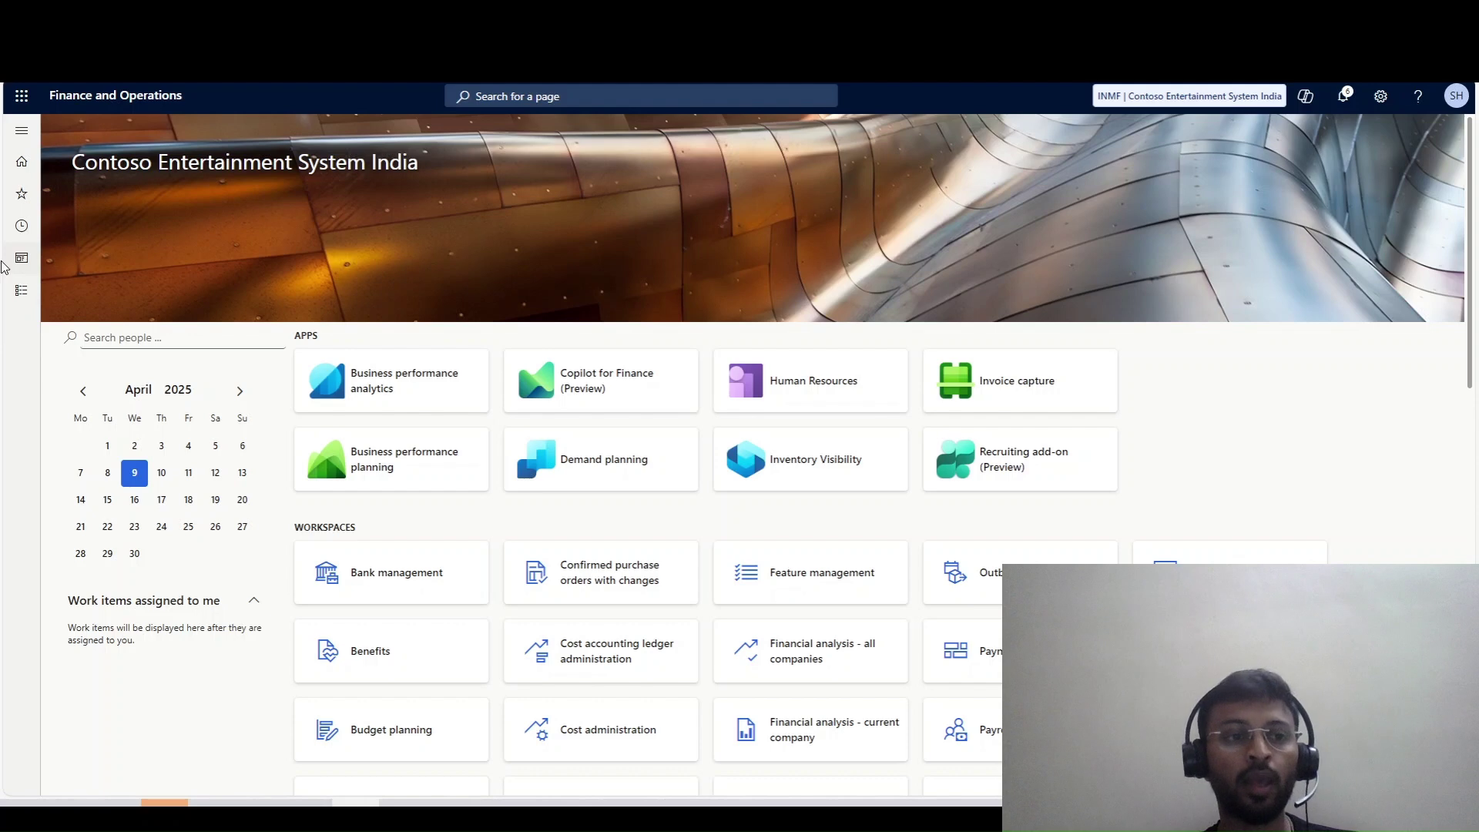
Step: Open the Database log setup page from the System administration module
click(15, 300)
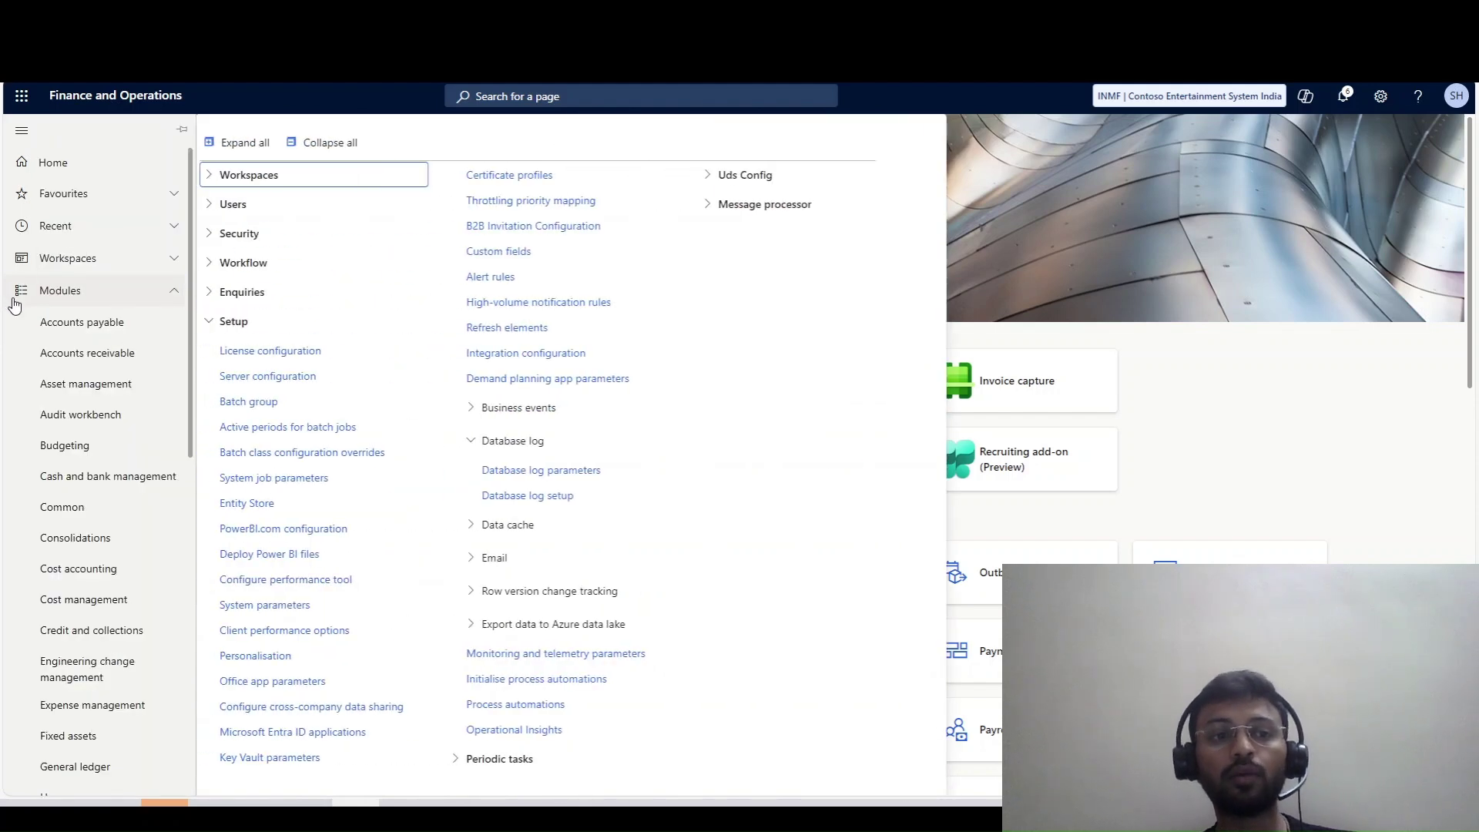
scroll(54, 593, down, 8)
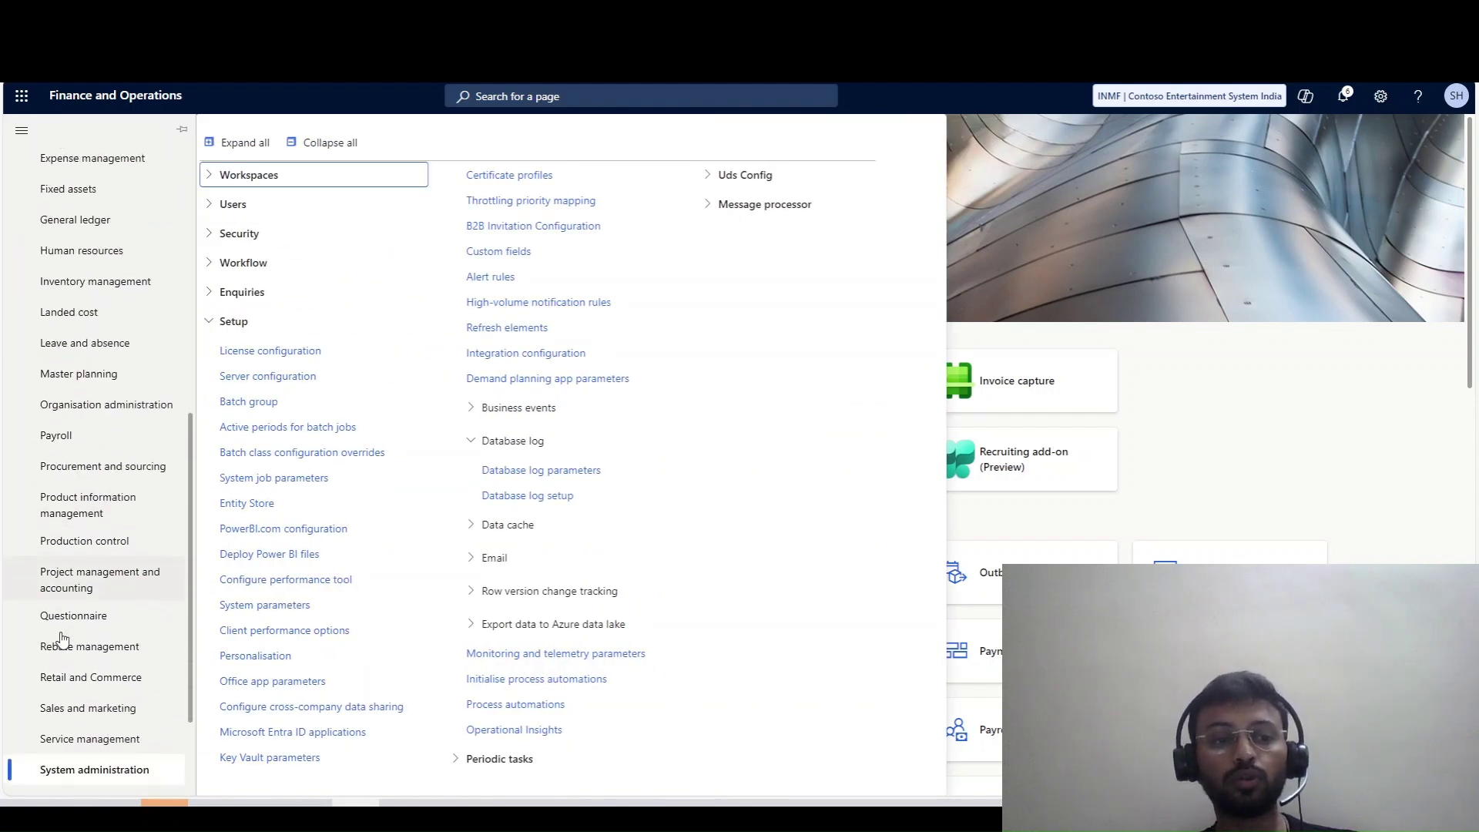
scroll(63, 639, down, 2)
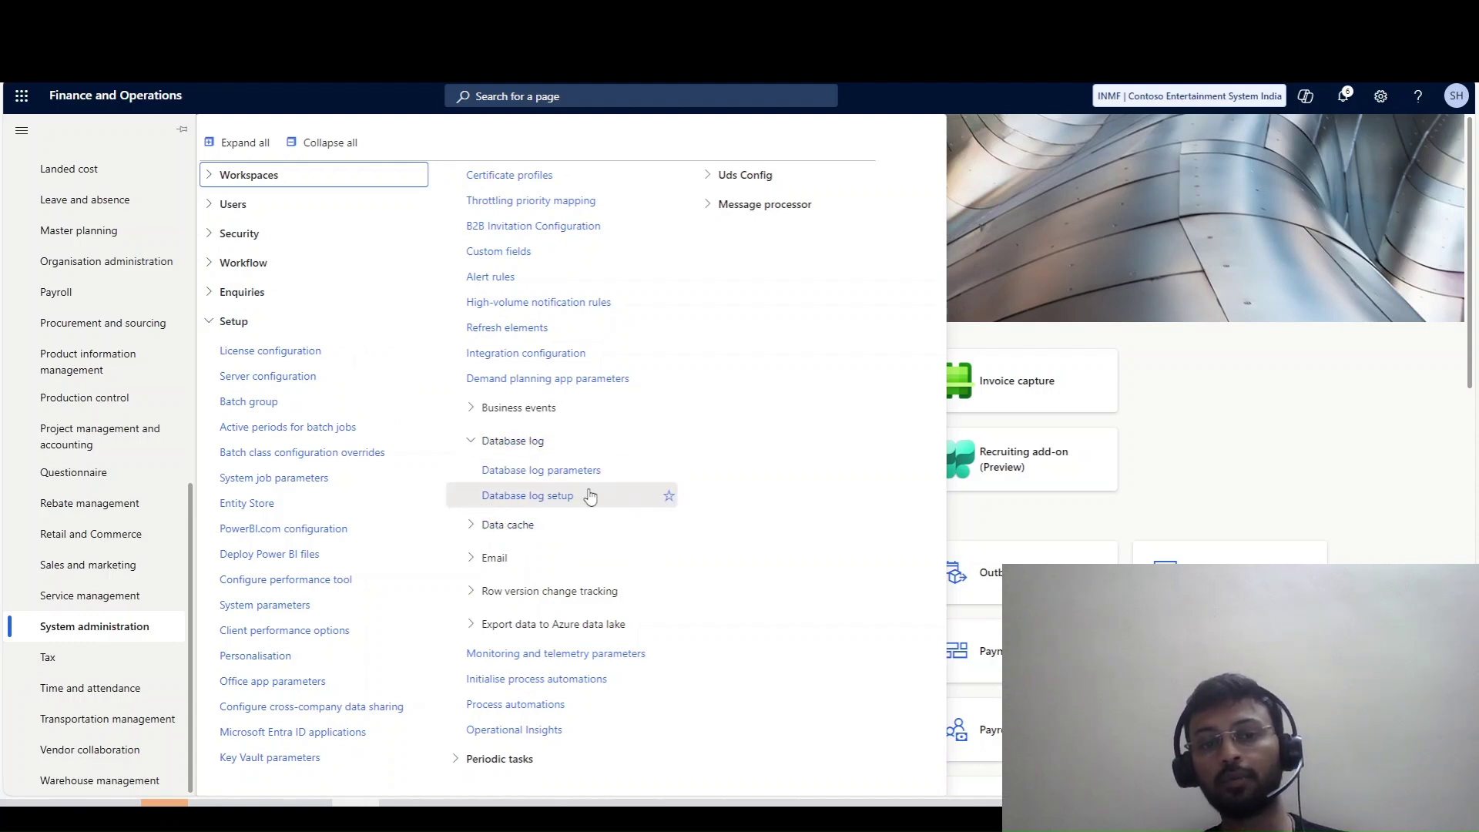
click(561, 500)
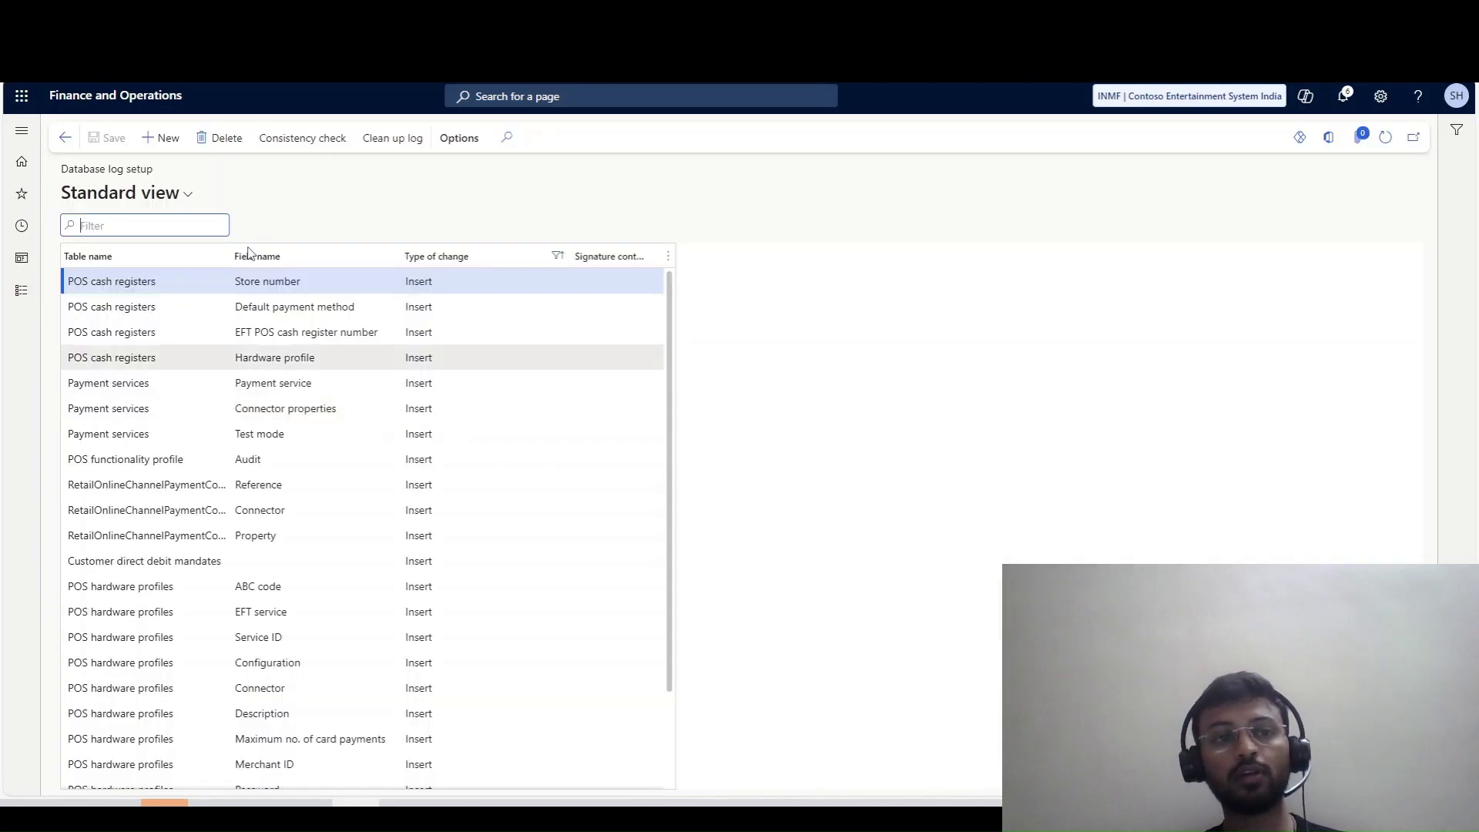
Step: Review the existing database log entries, start a new log setup and accept the non-business-hours warning
scroll(285, 601, down, 10)
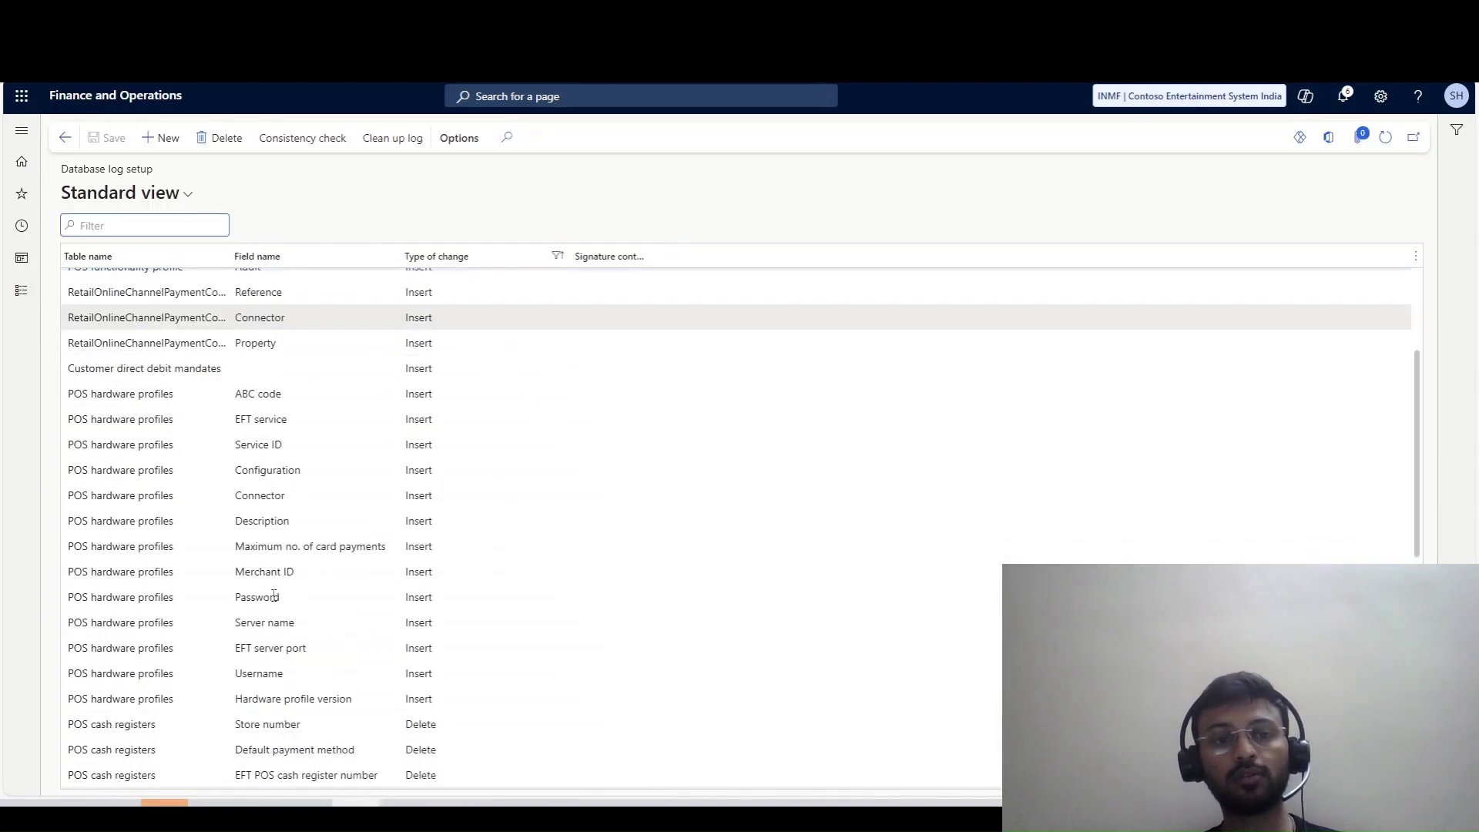
scroll(289, 601, down, 10)
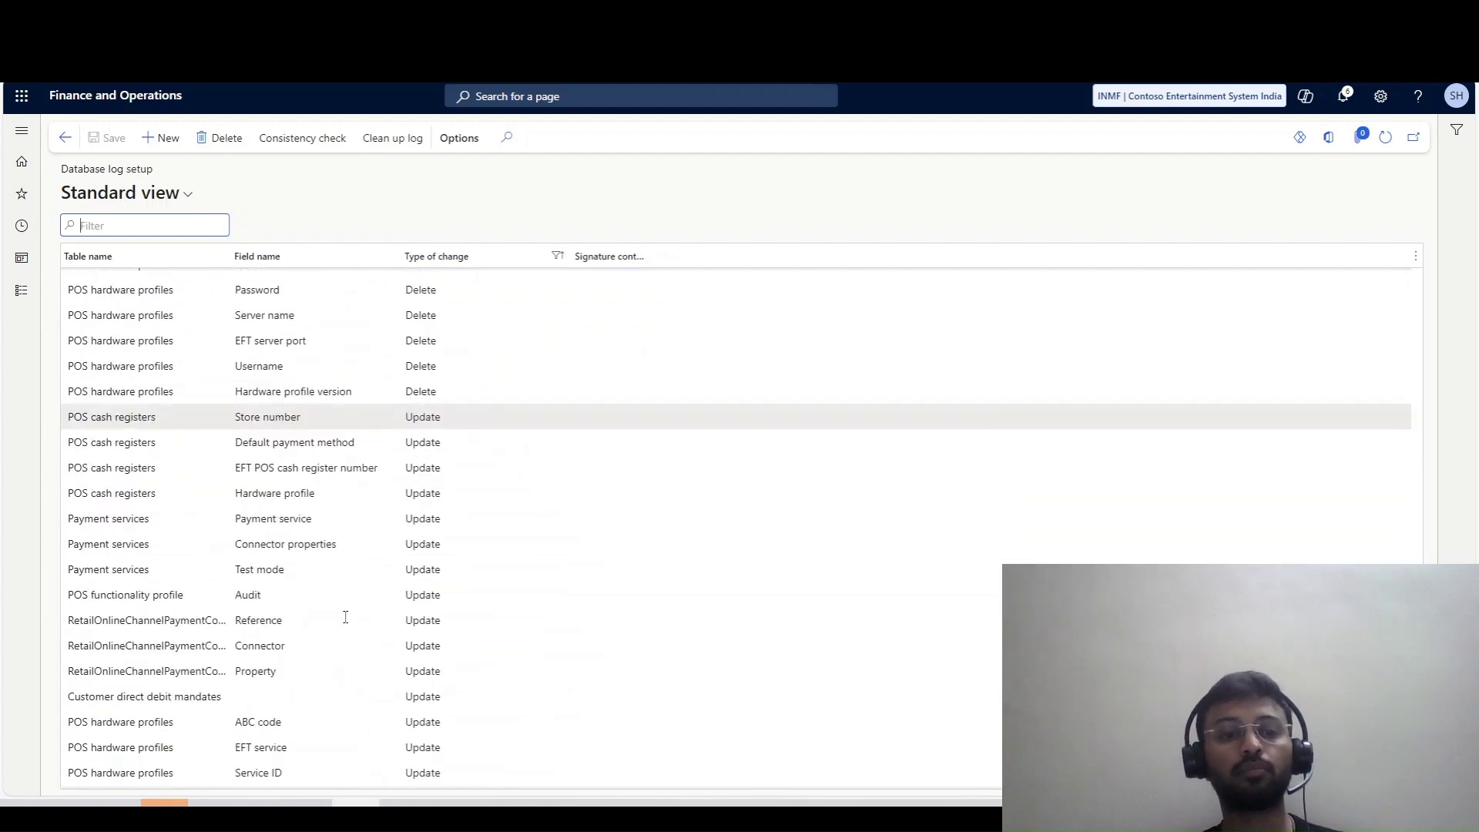
scroll(349, 617, up, 20)
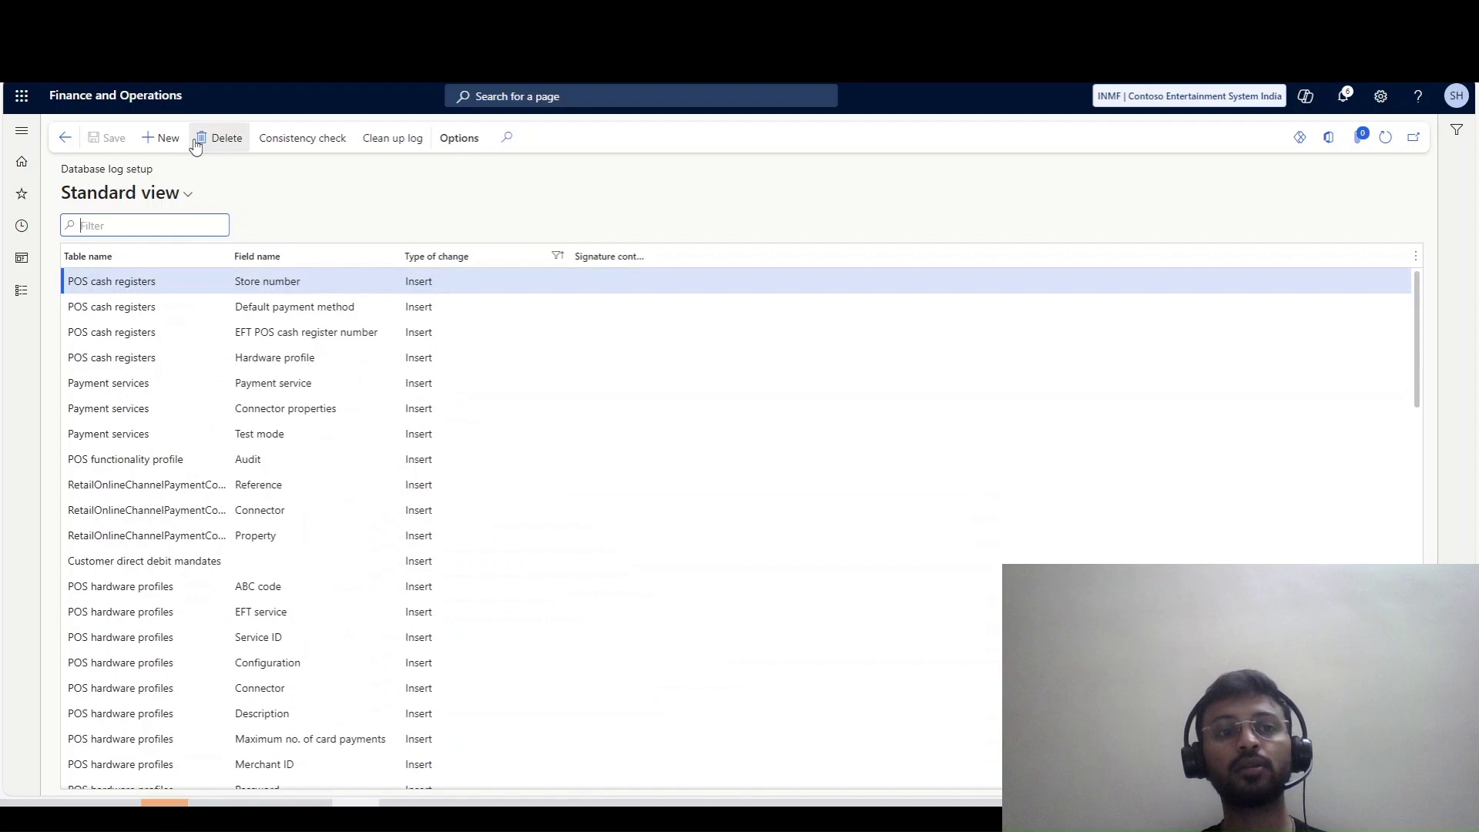
click(169, 141)
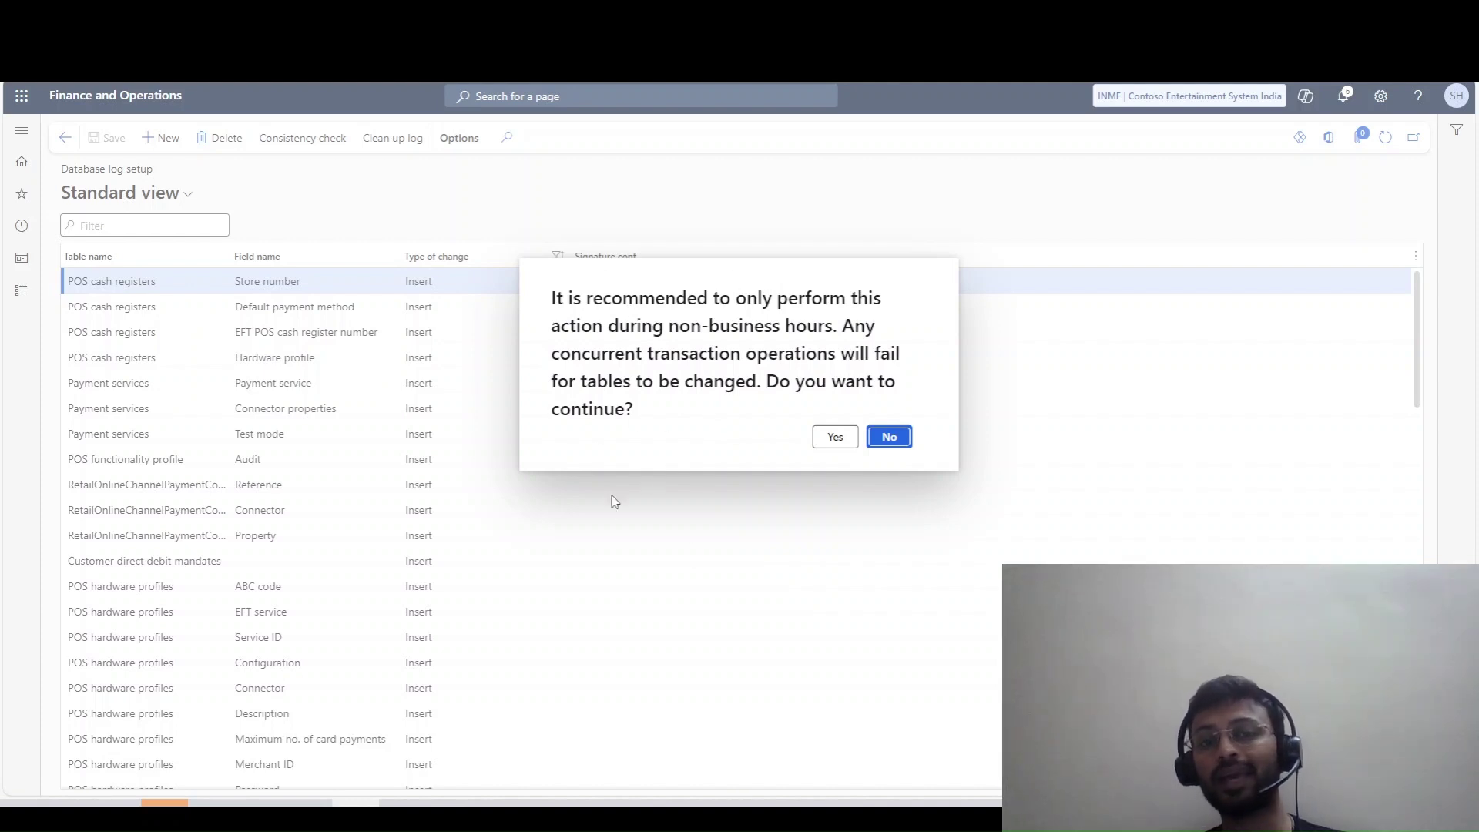
click(835, 436)
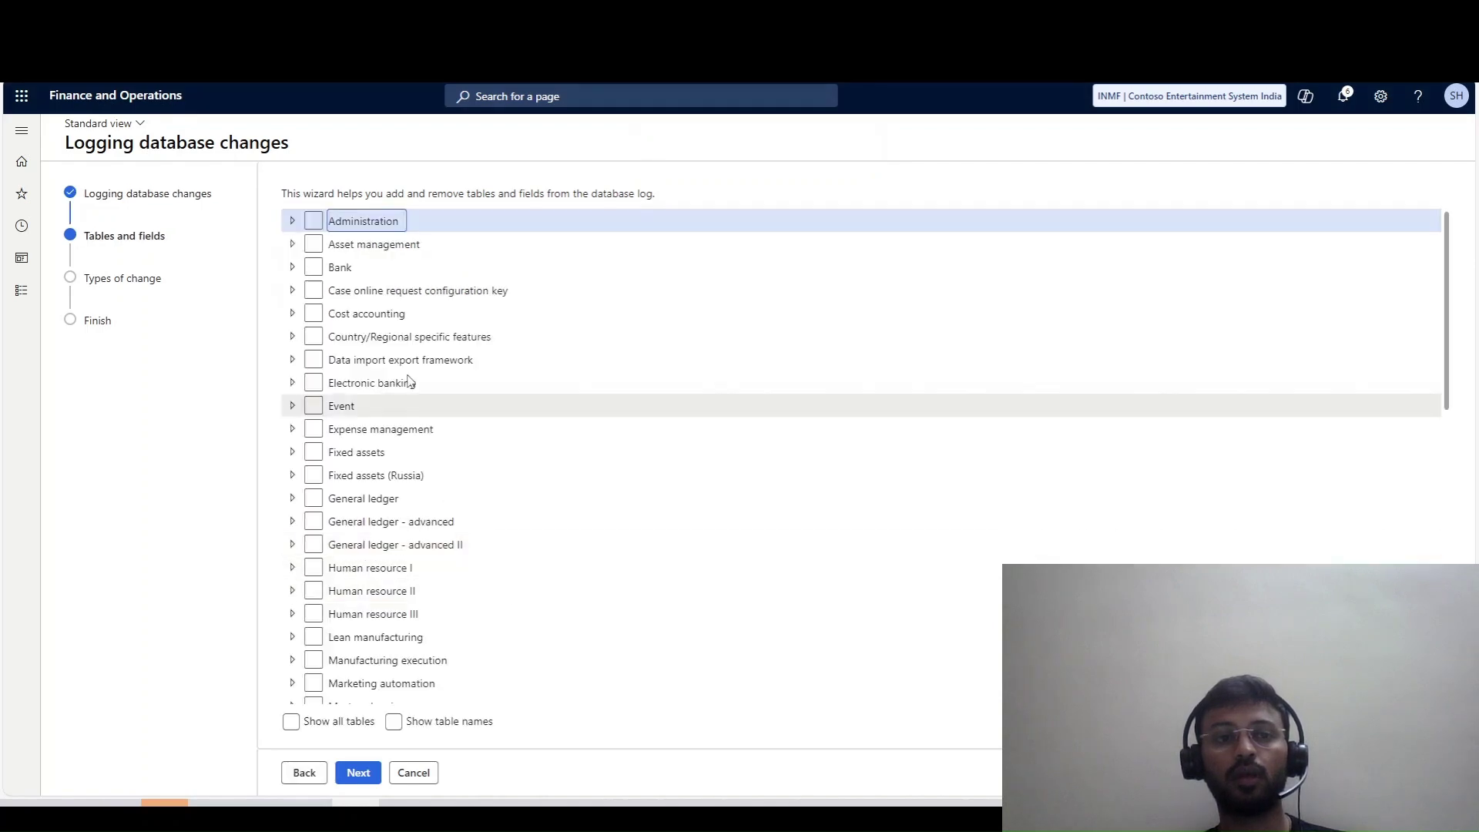
Step: Look through the module groups offered for logging on the wizard's Tables and fields page
scroll(416, 474, down, 6)
scroll(415, 474, down, 3)
scroll(423, 552, up, 10)
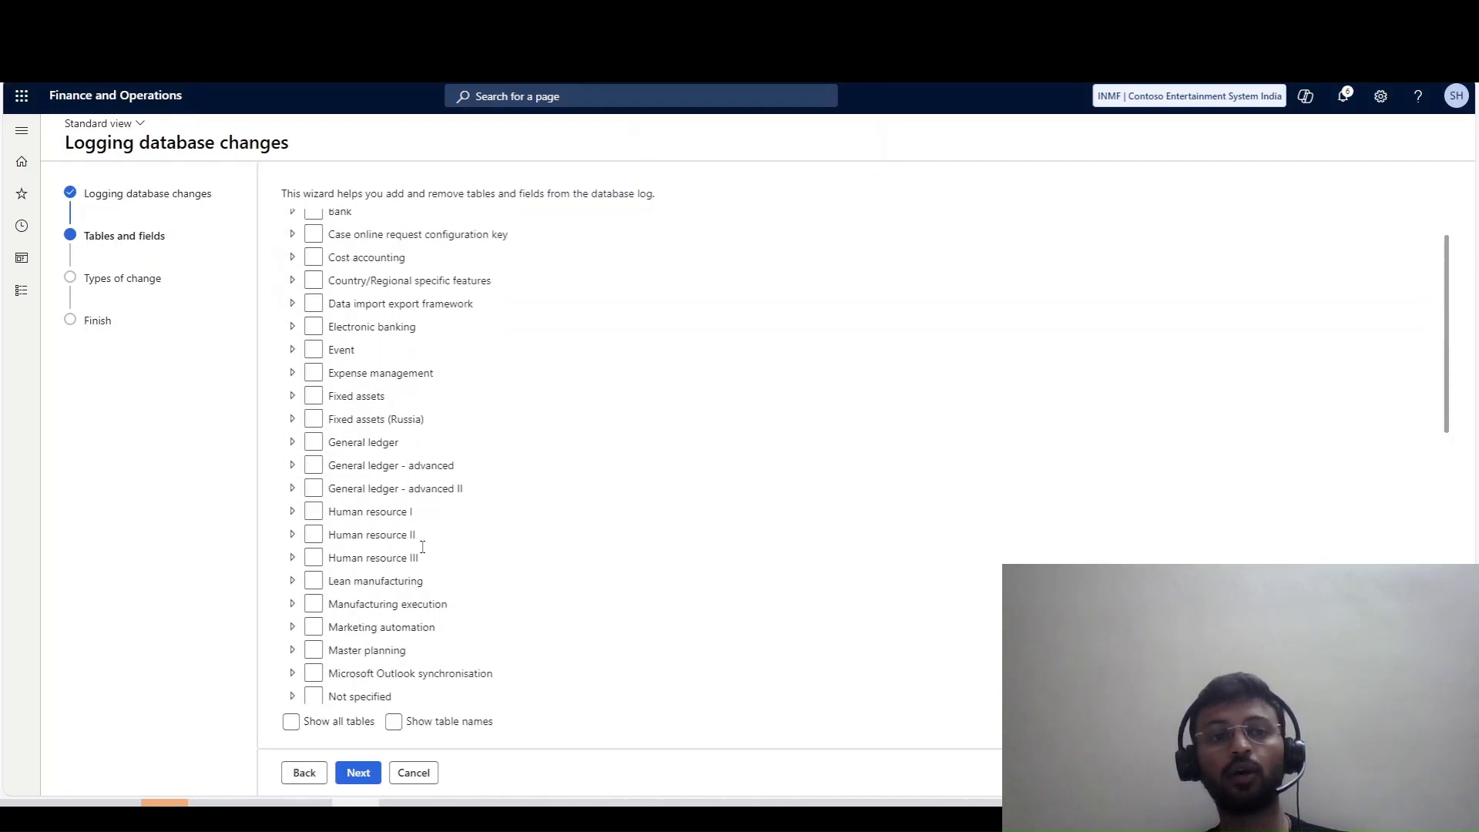
scroll(396, 508, down, 7)
scroll(396, 509, down, 3)
scroll(398, 531, up, 12)
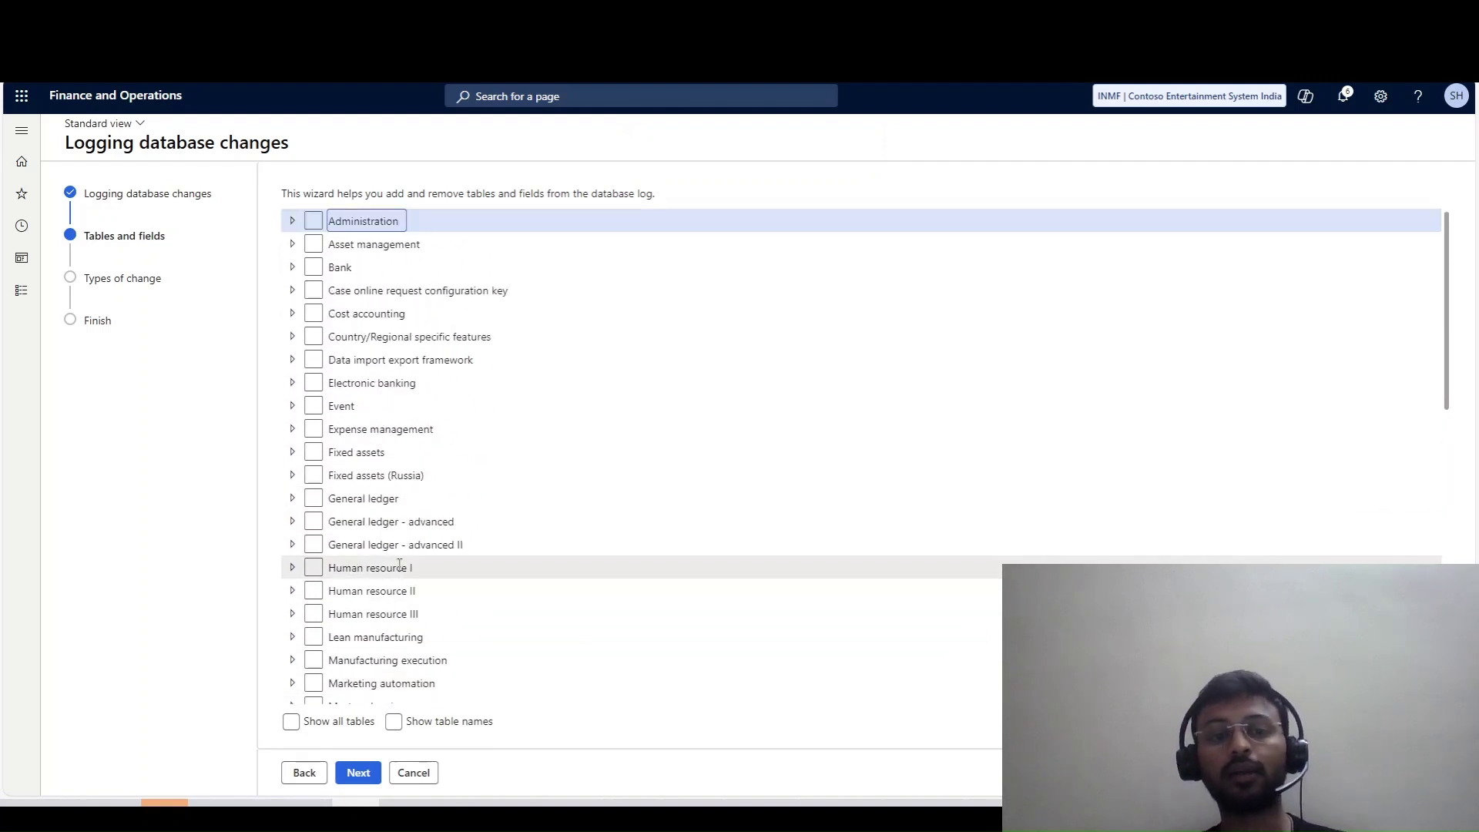
scroll(347, 347, down, 6)
scroll(362, 385, up, 8)
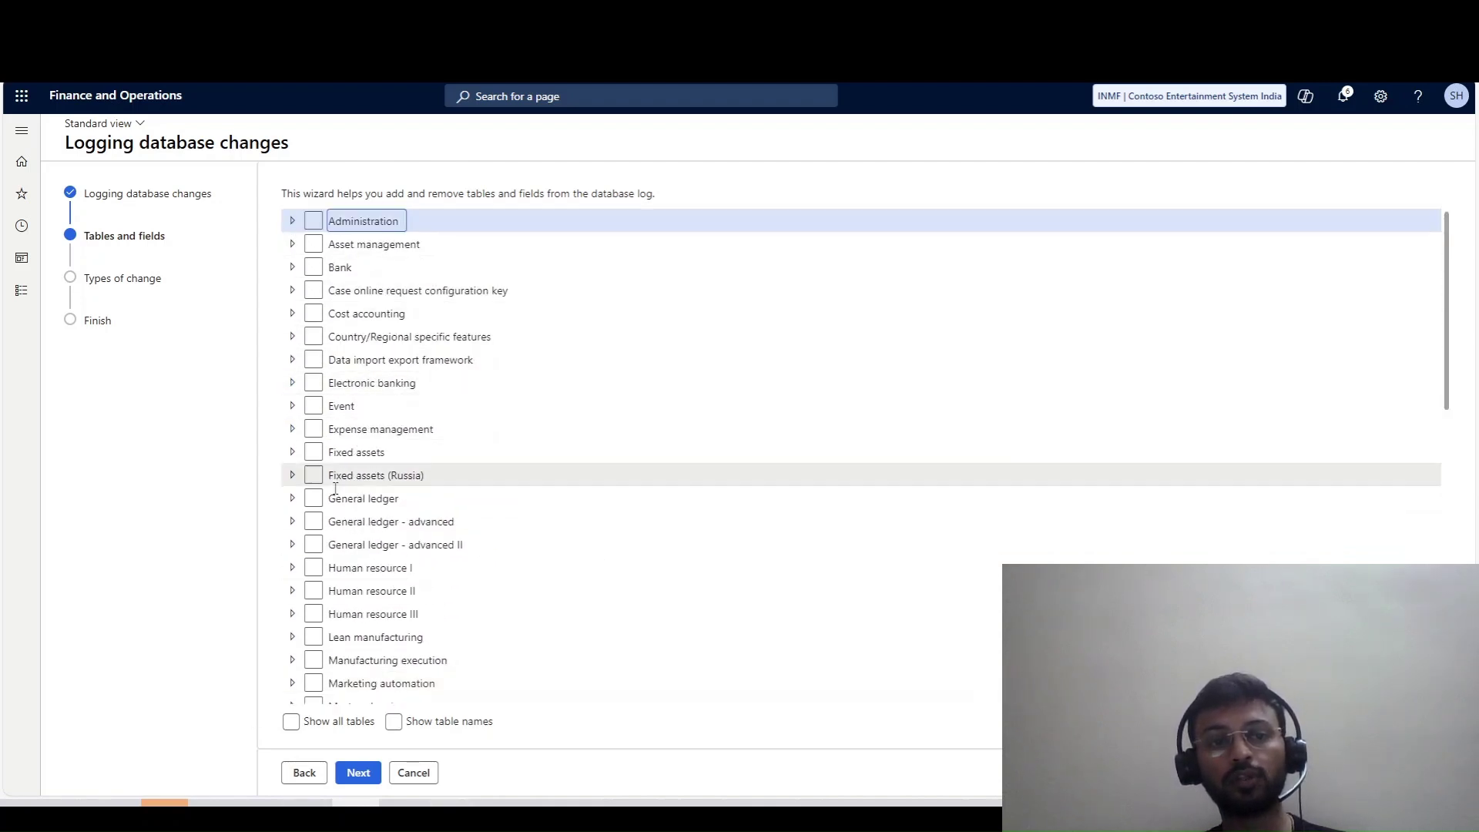
Step: Expand the General ledger group and inspect the Account number formats table, collapsing that table again
scroll(314, 531, down, 1)
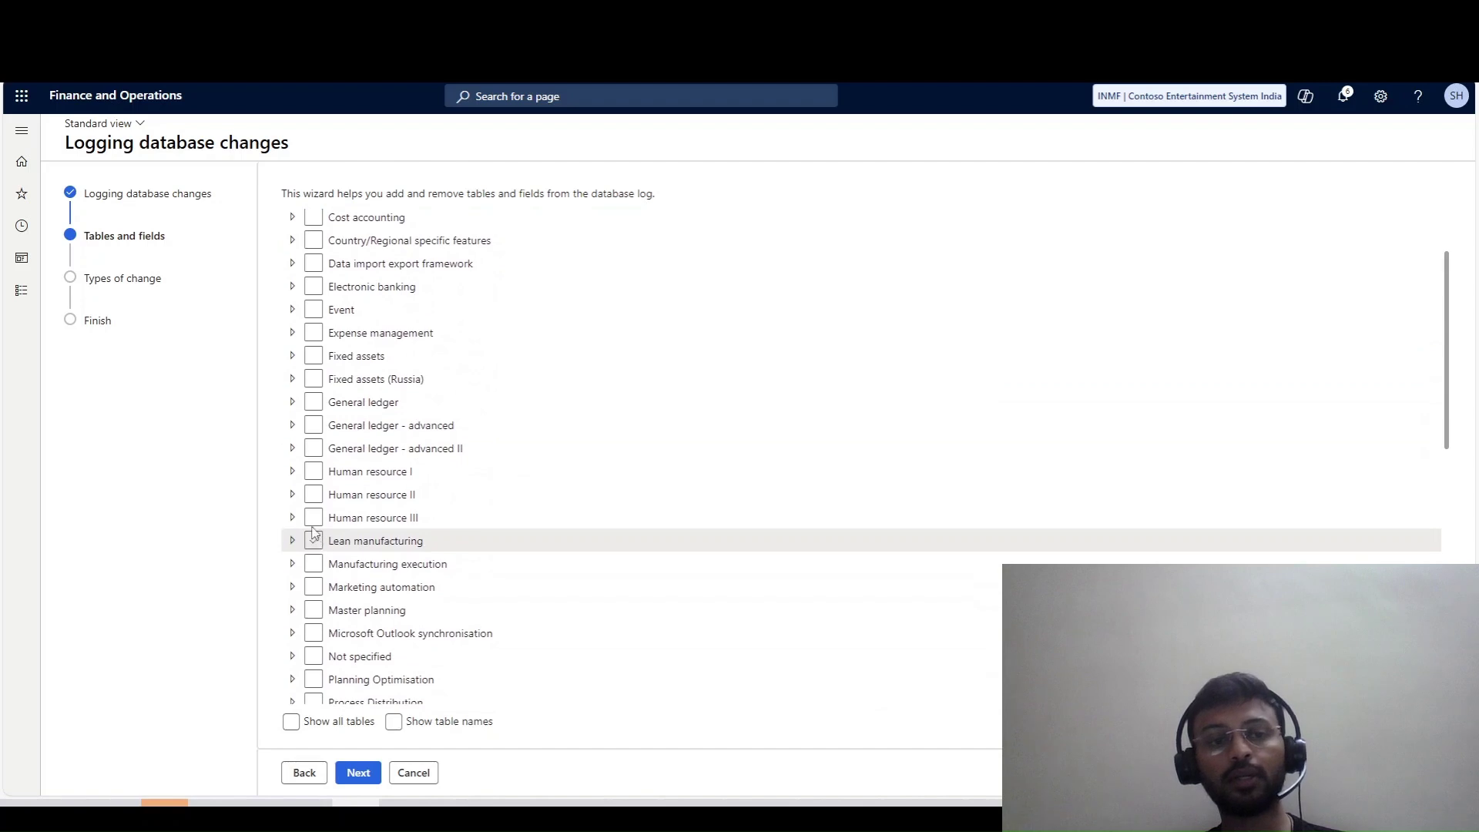
click(292, 403)
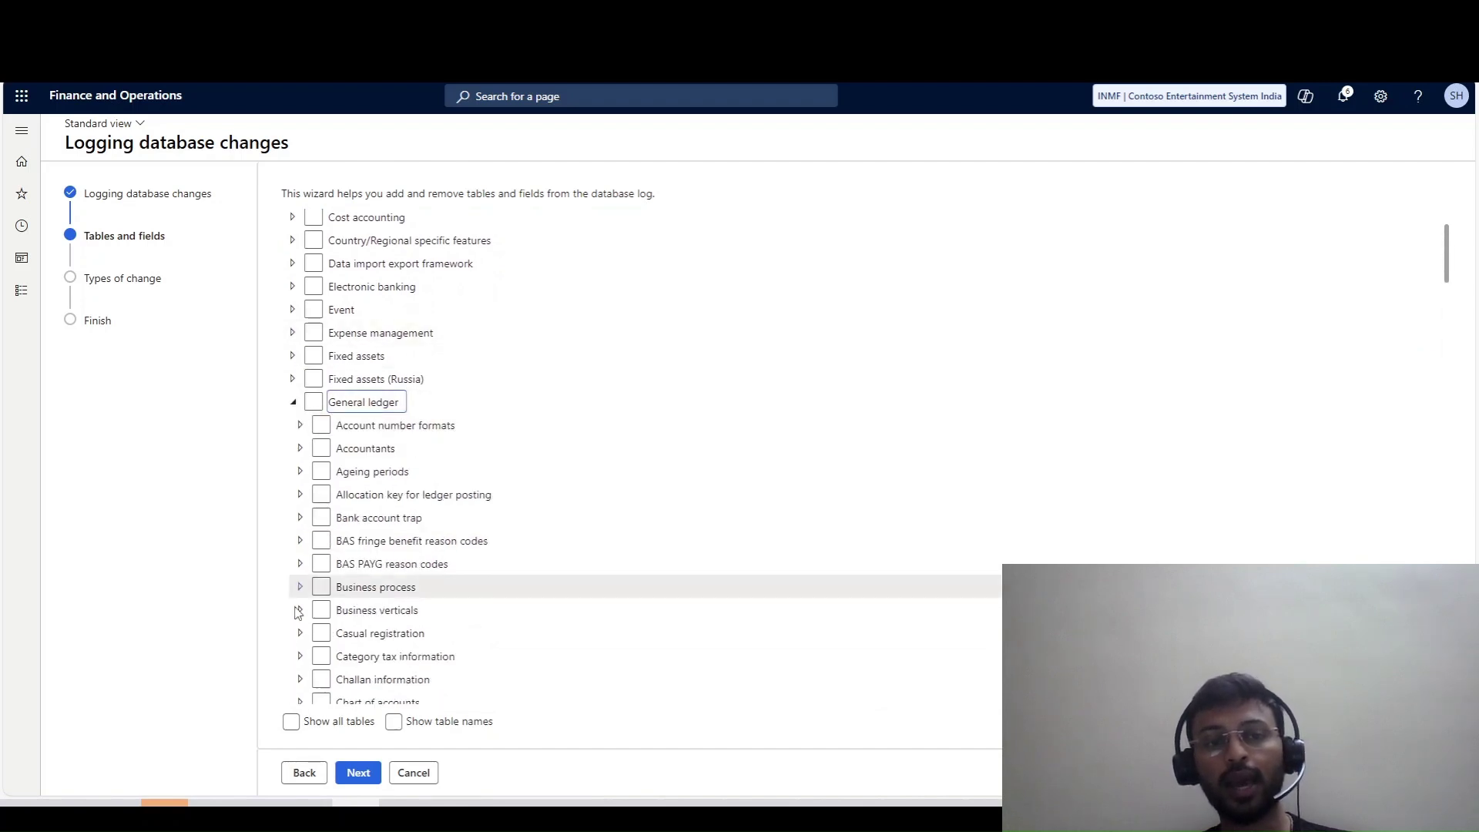
click(300, 425)
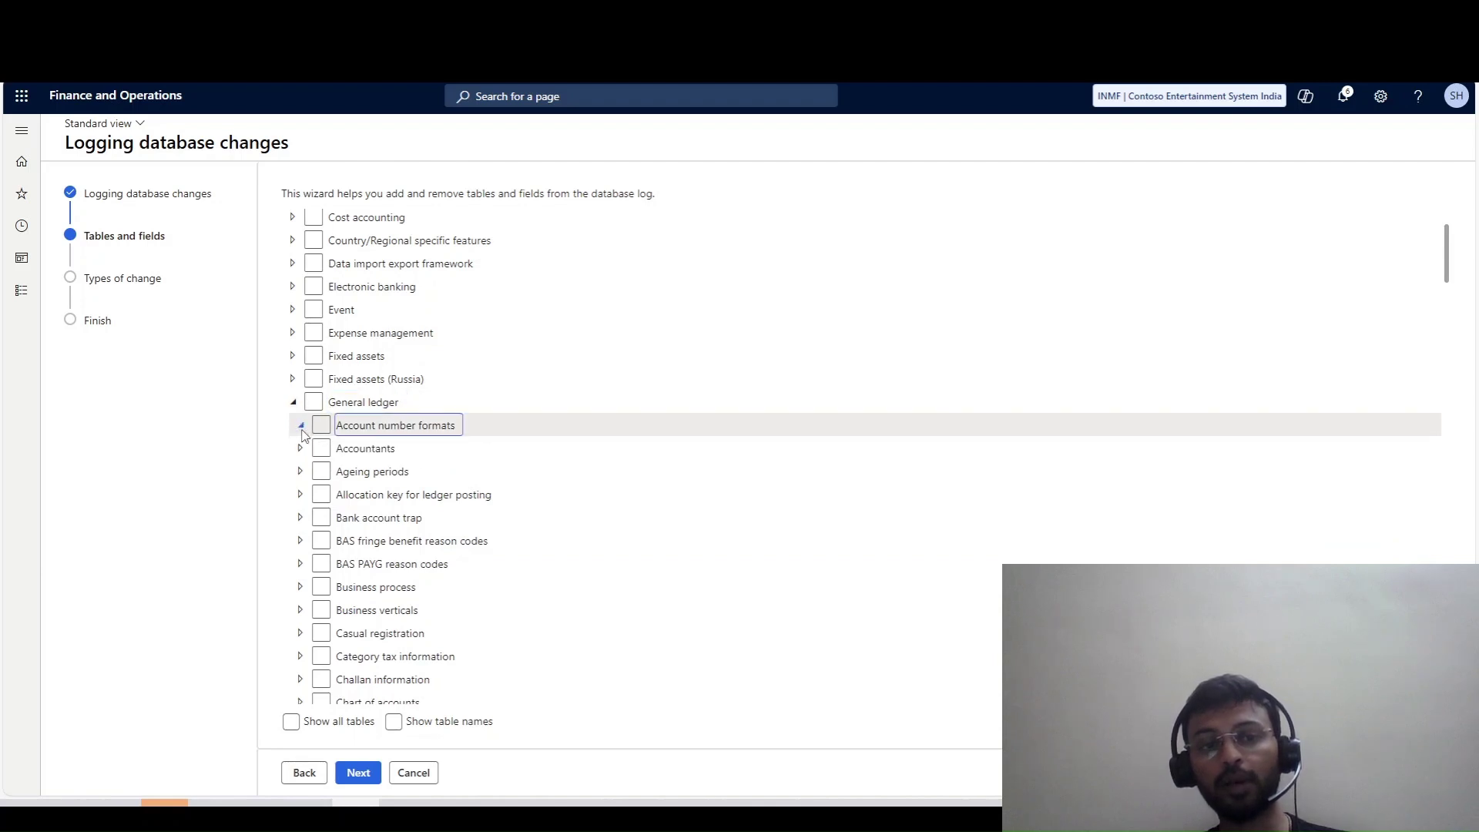
scroll(346, 465, down, 8)
scroll(346, 466, up, 8)
click(321, 425)
click(301, 425)
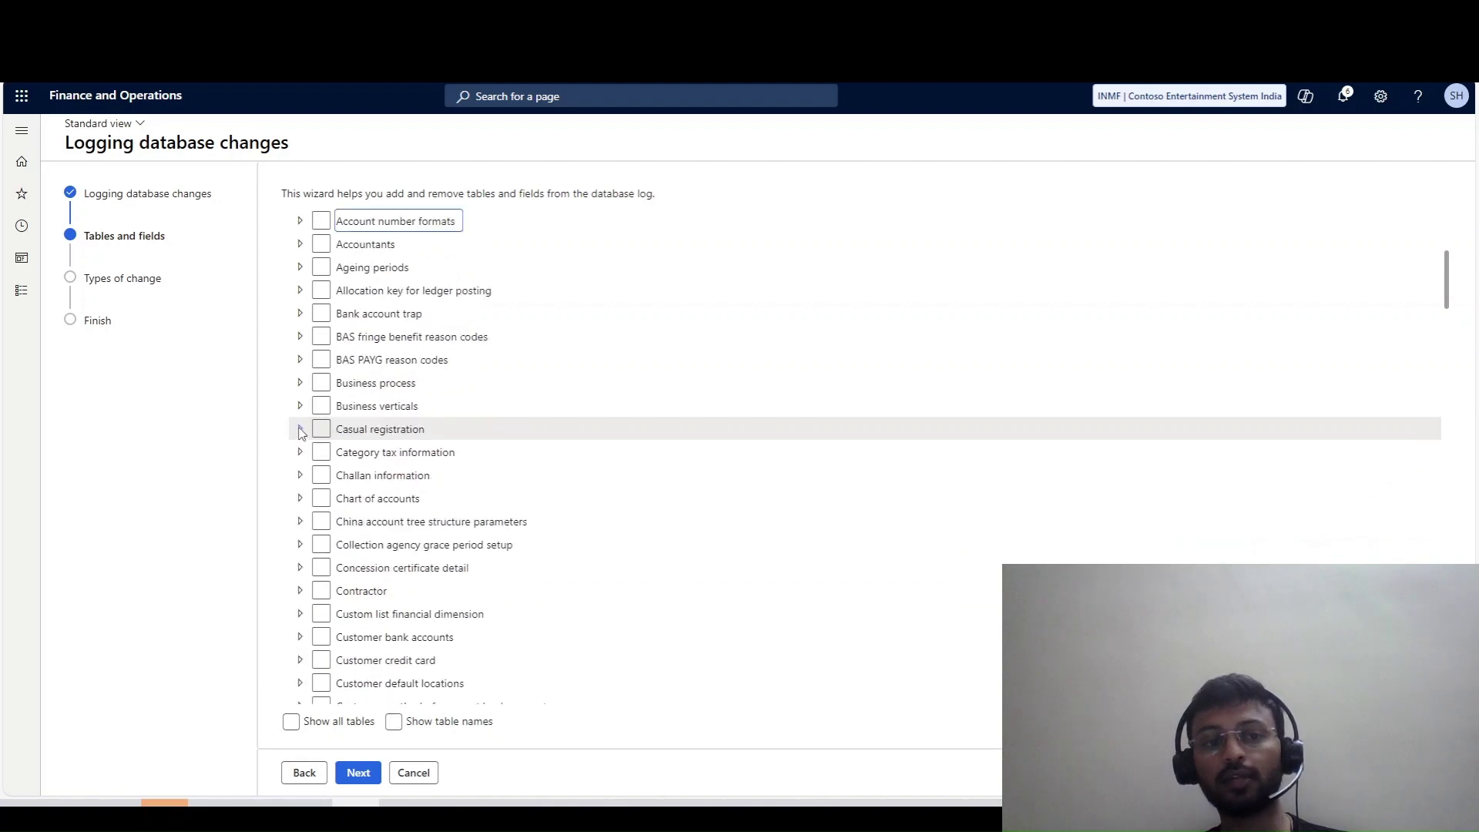
Step: Select the Ageing periods table under General ledger with all its fields, including dEL_CreatedTime
scroll(304, 432, up, 4)
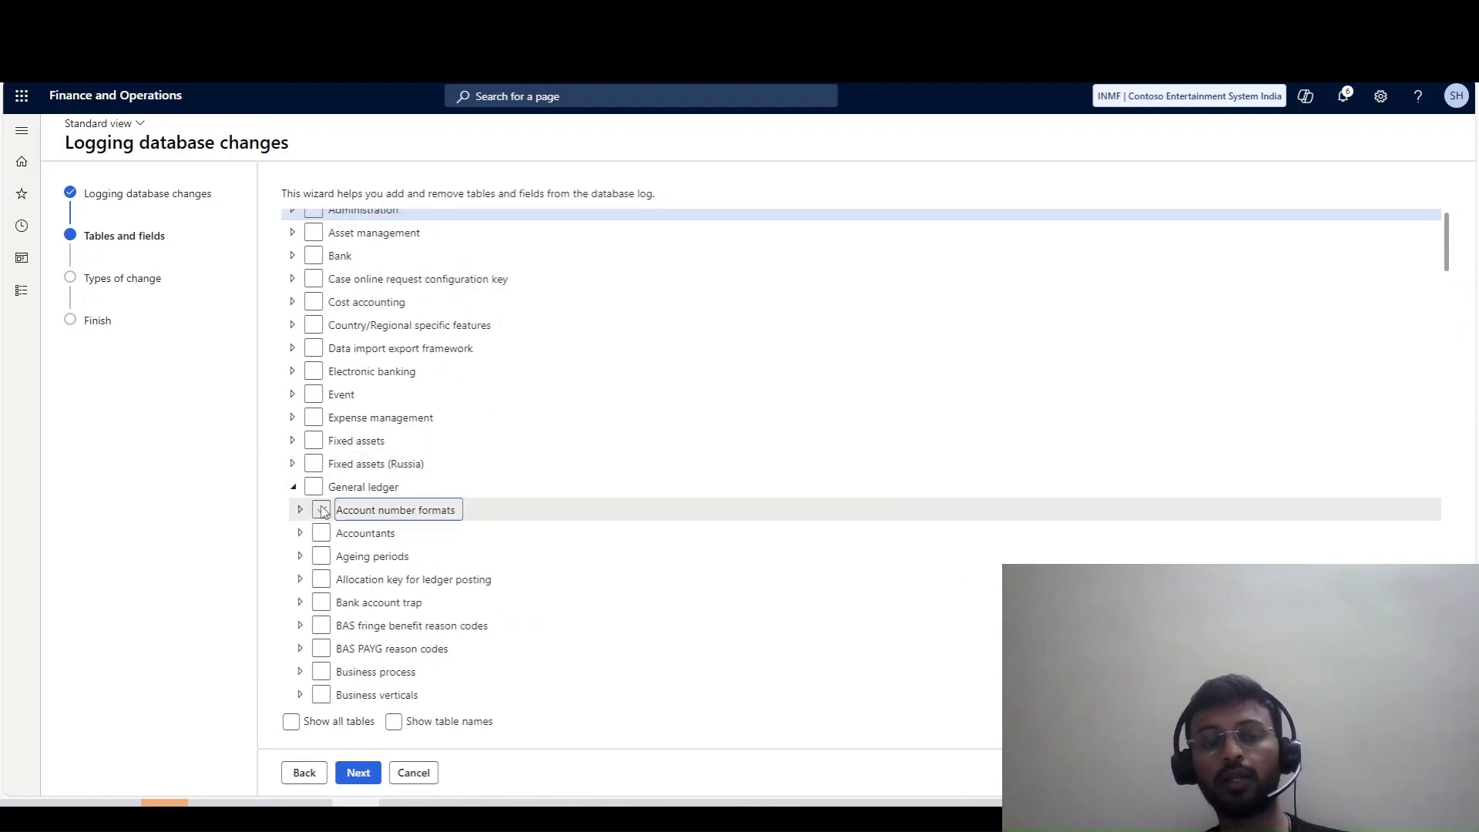
scroll(297, 501, down, 3)
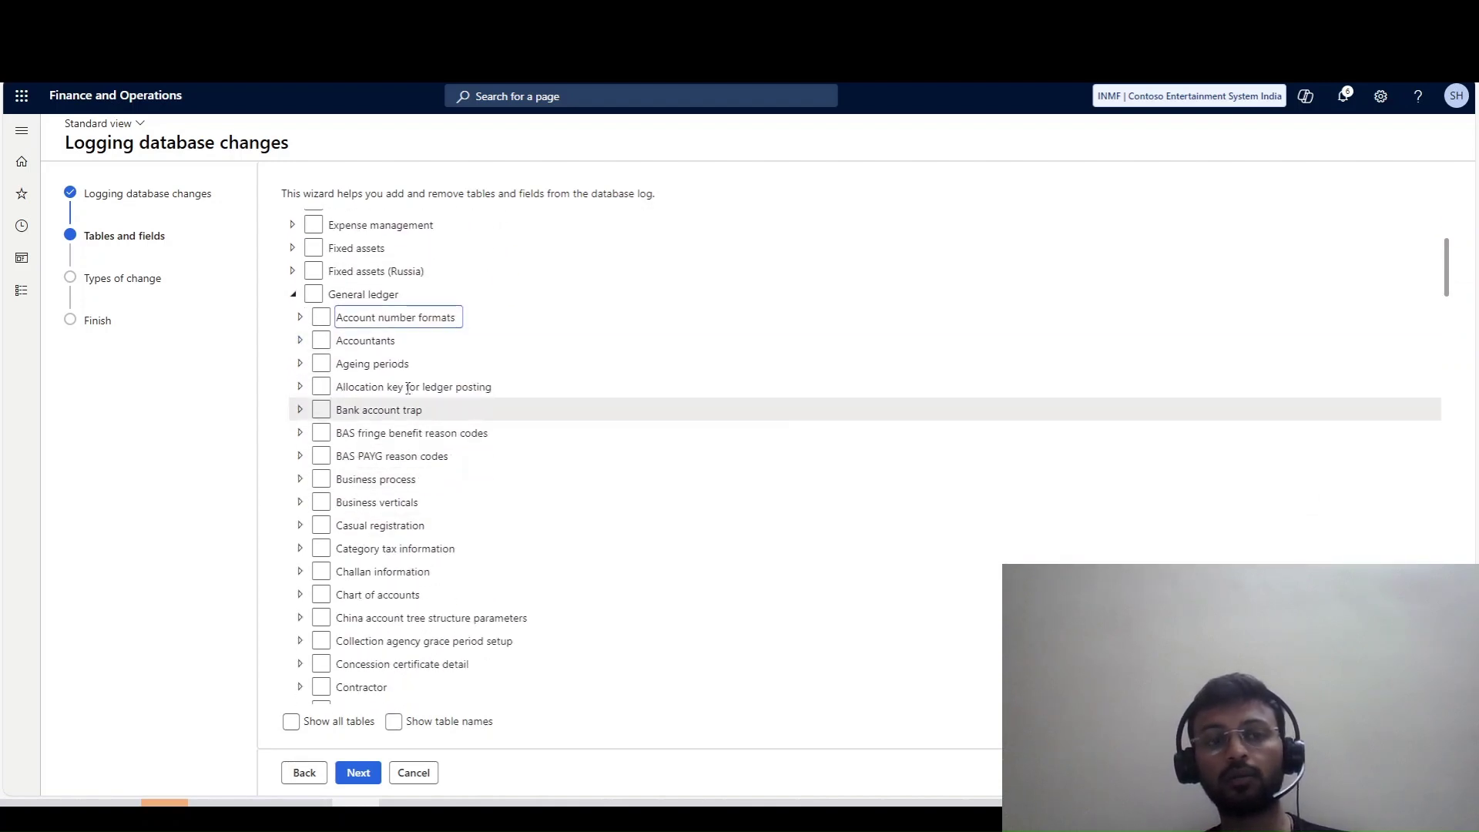
click(322, 364)
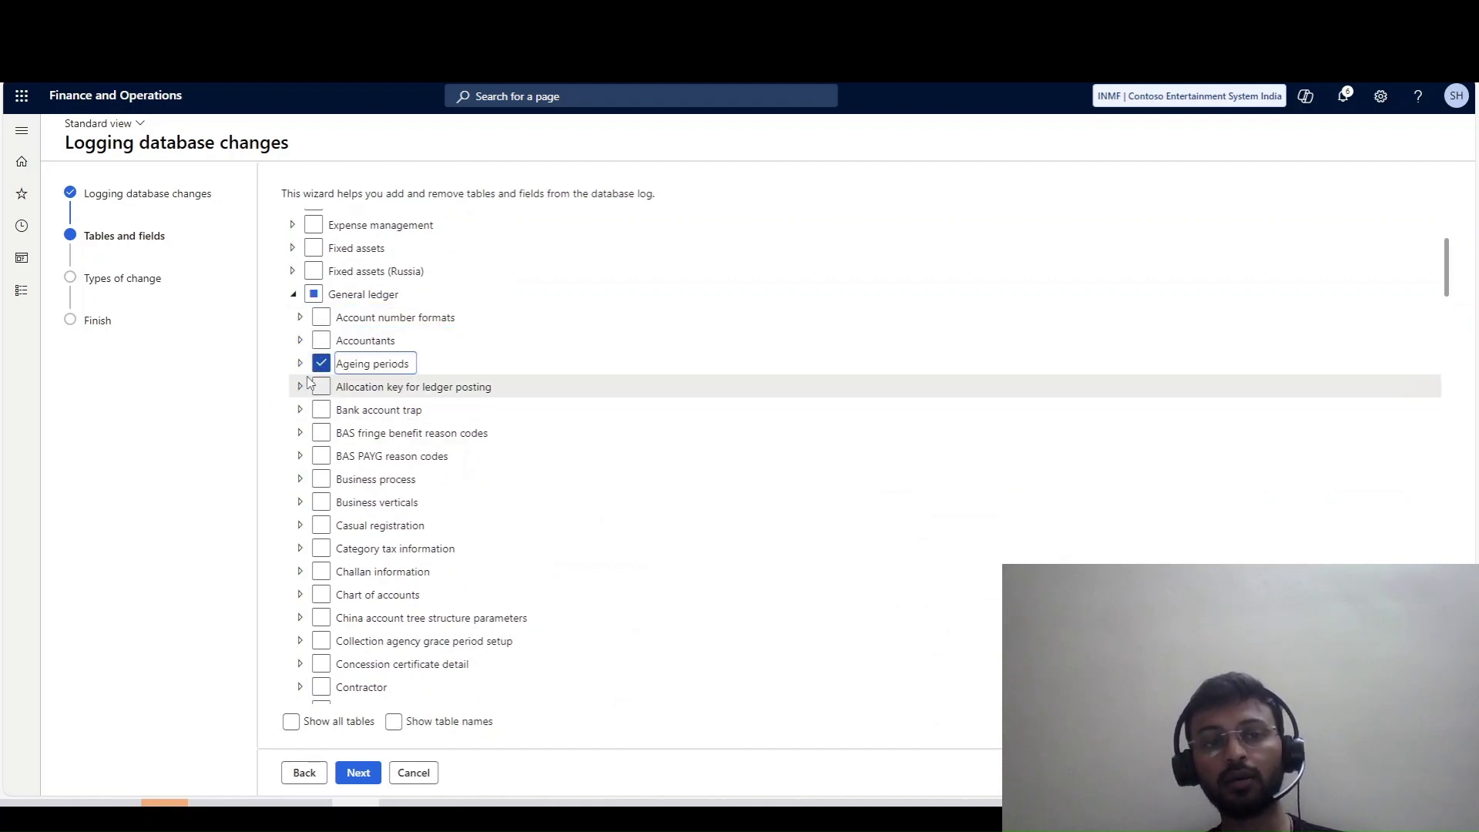
click(299, 362)
scroll(318, 377, down, 2)
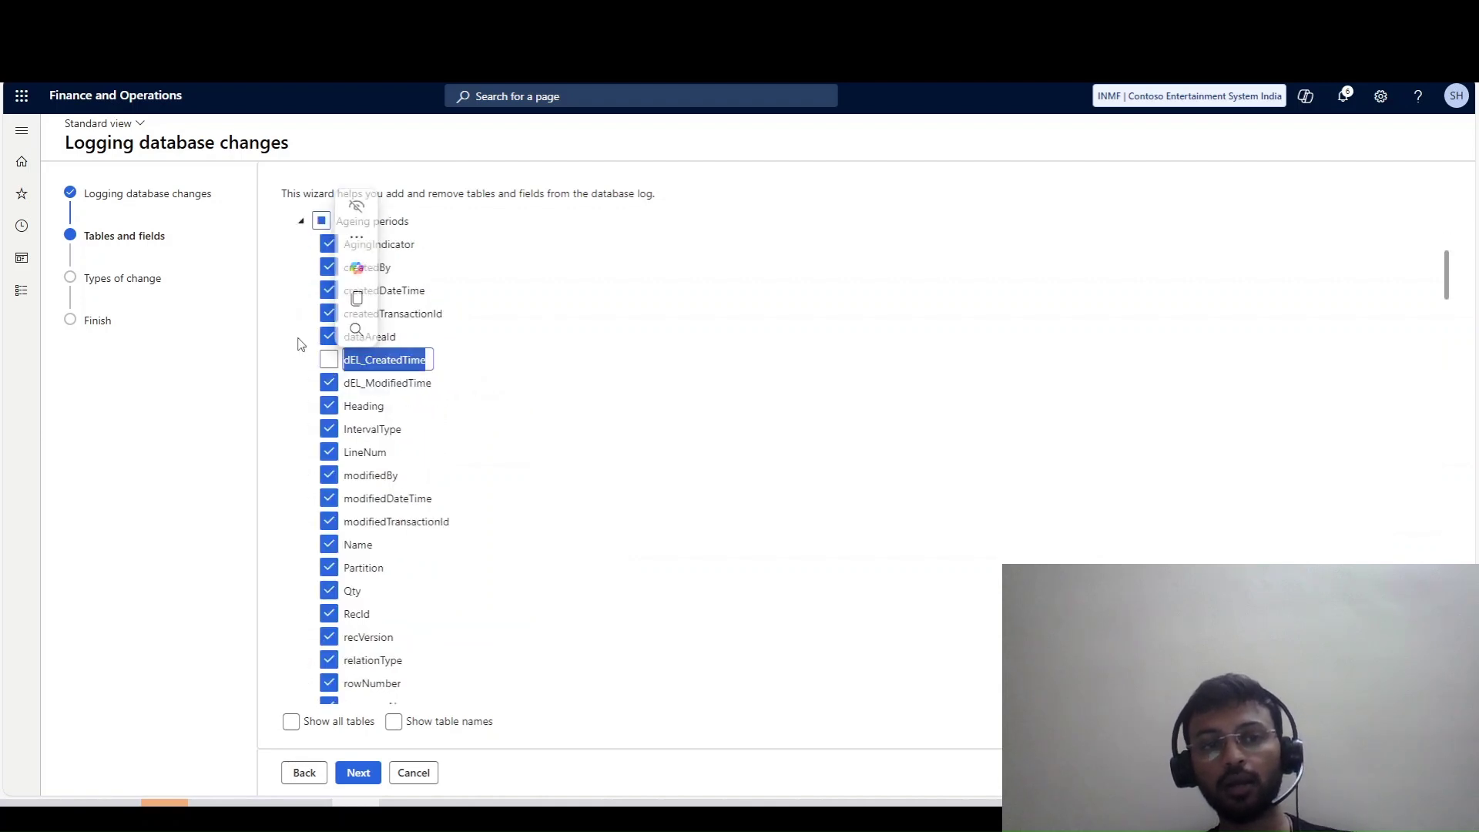
click(322, 360)
click(324, 366)
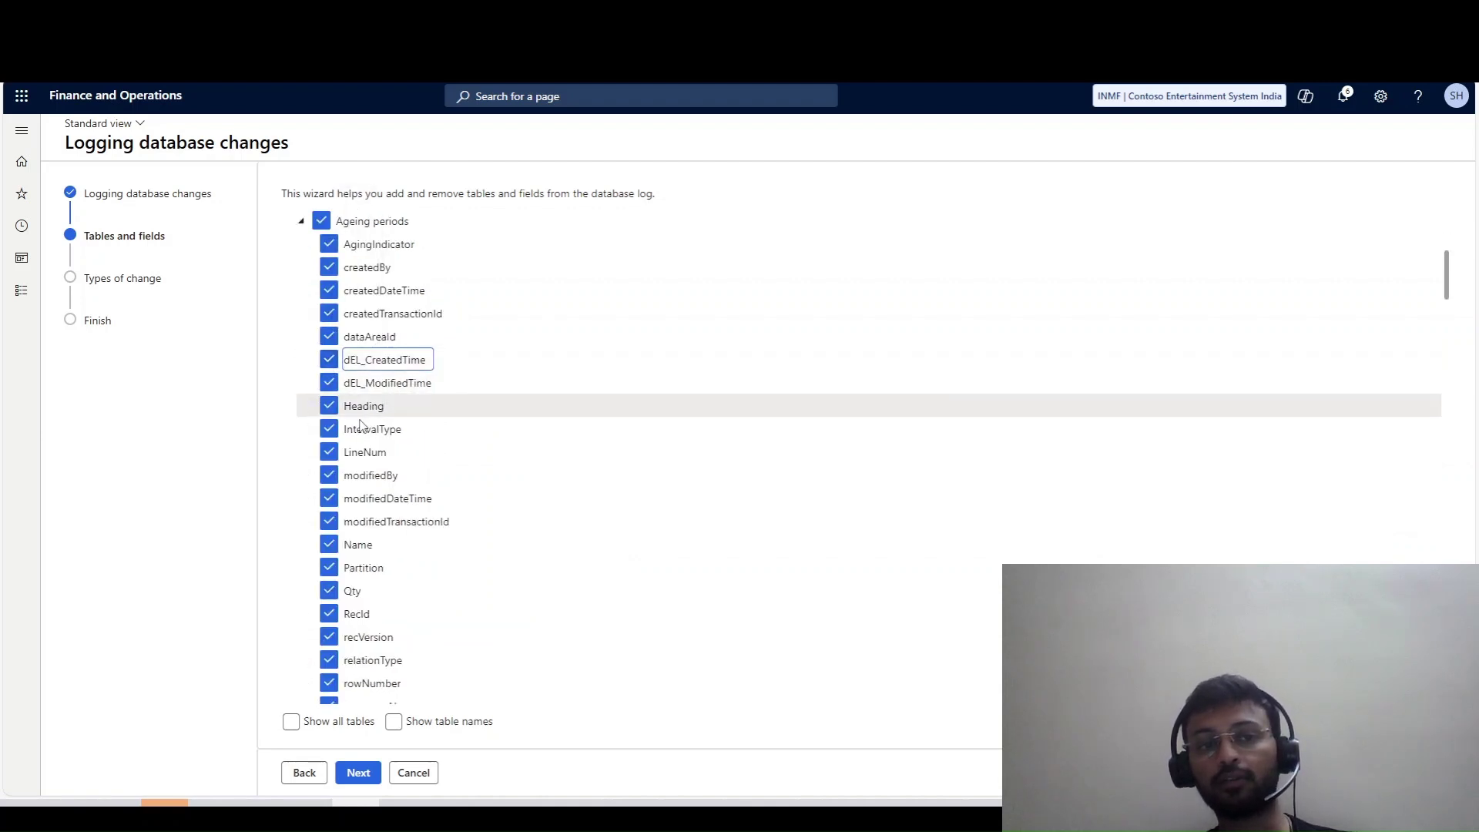
Step: Clear the whole Ageing periods selection and mark only its LineNum field for logging
scroll(325, 386, up, 3)
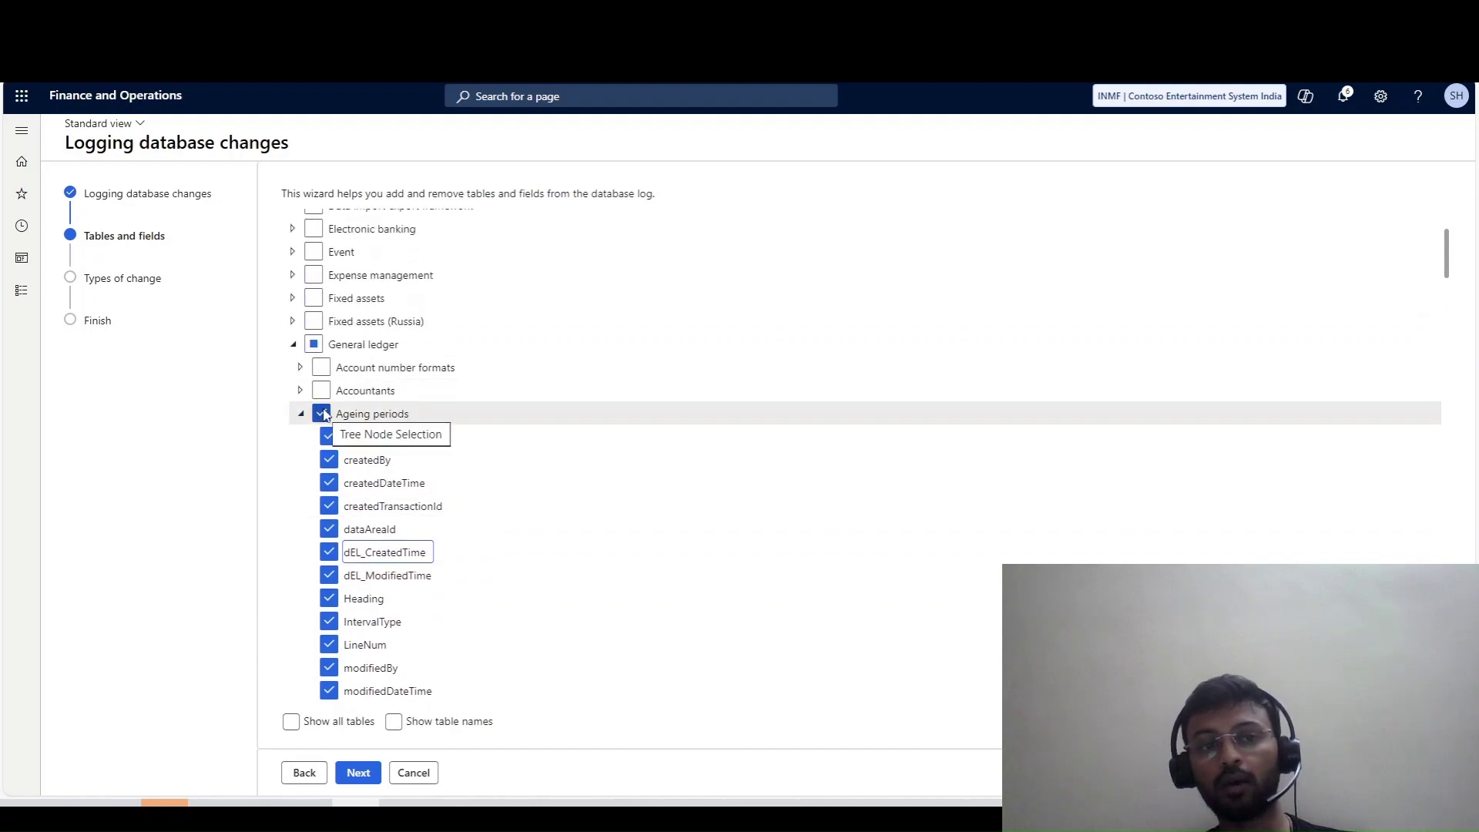
click(322, 413)
scroll(323, 420, down, 3)
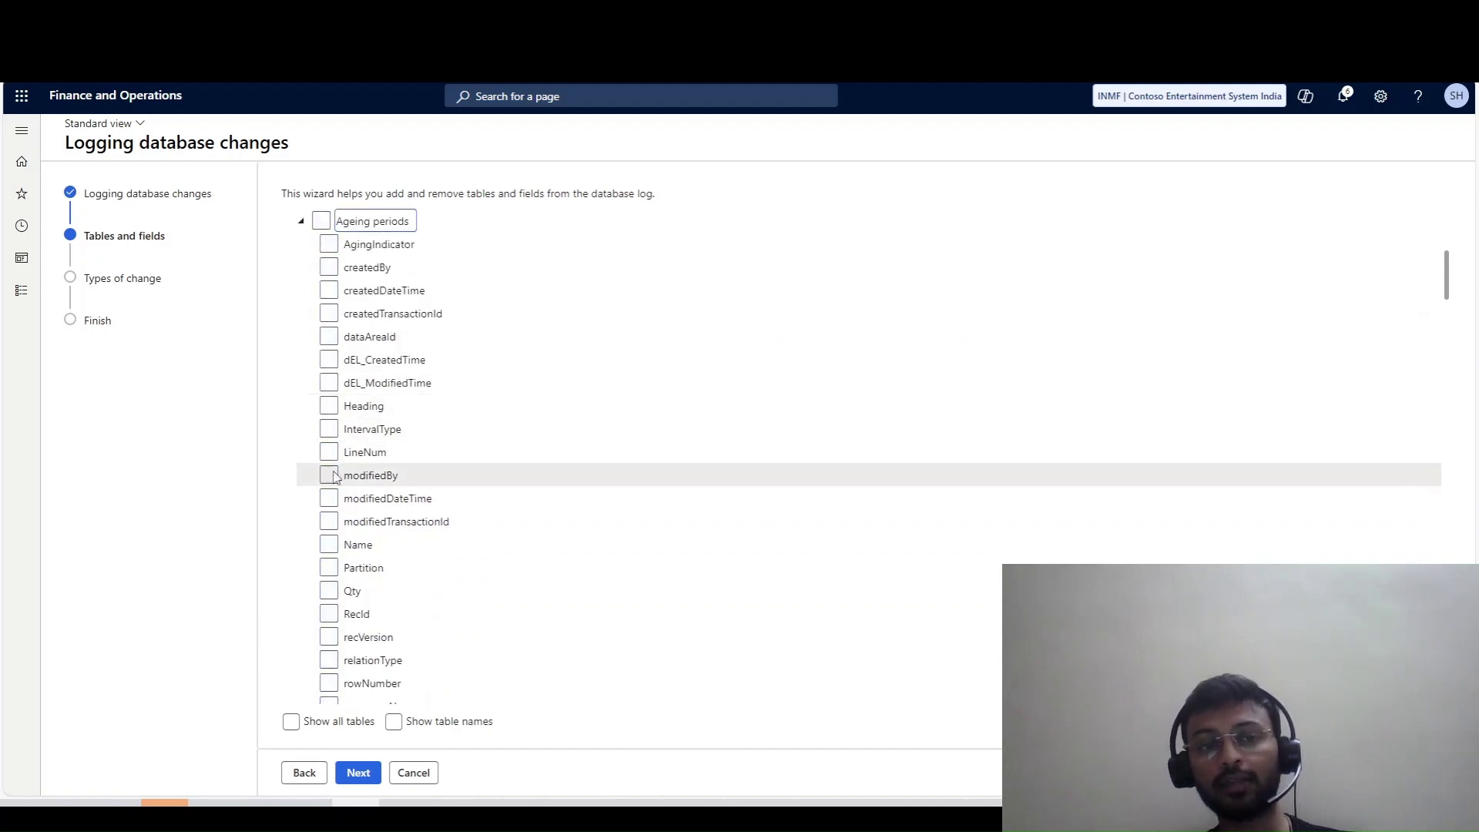
click(329, 452)
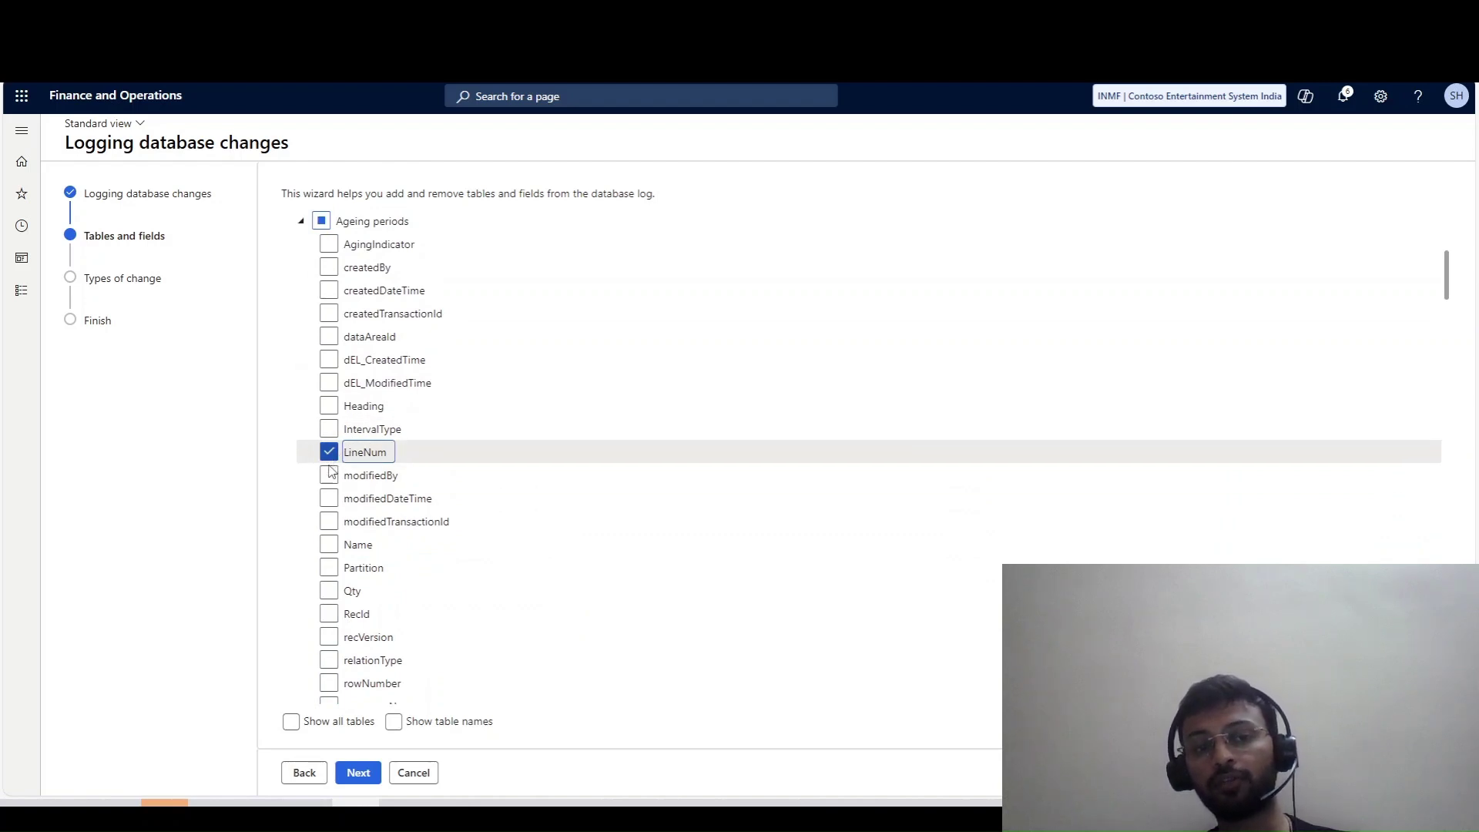
scroll(368, 240, up, 3)
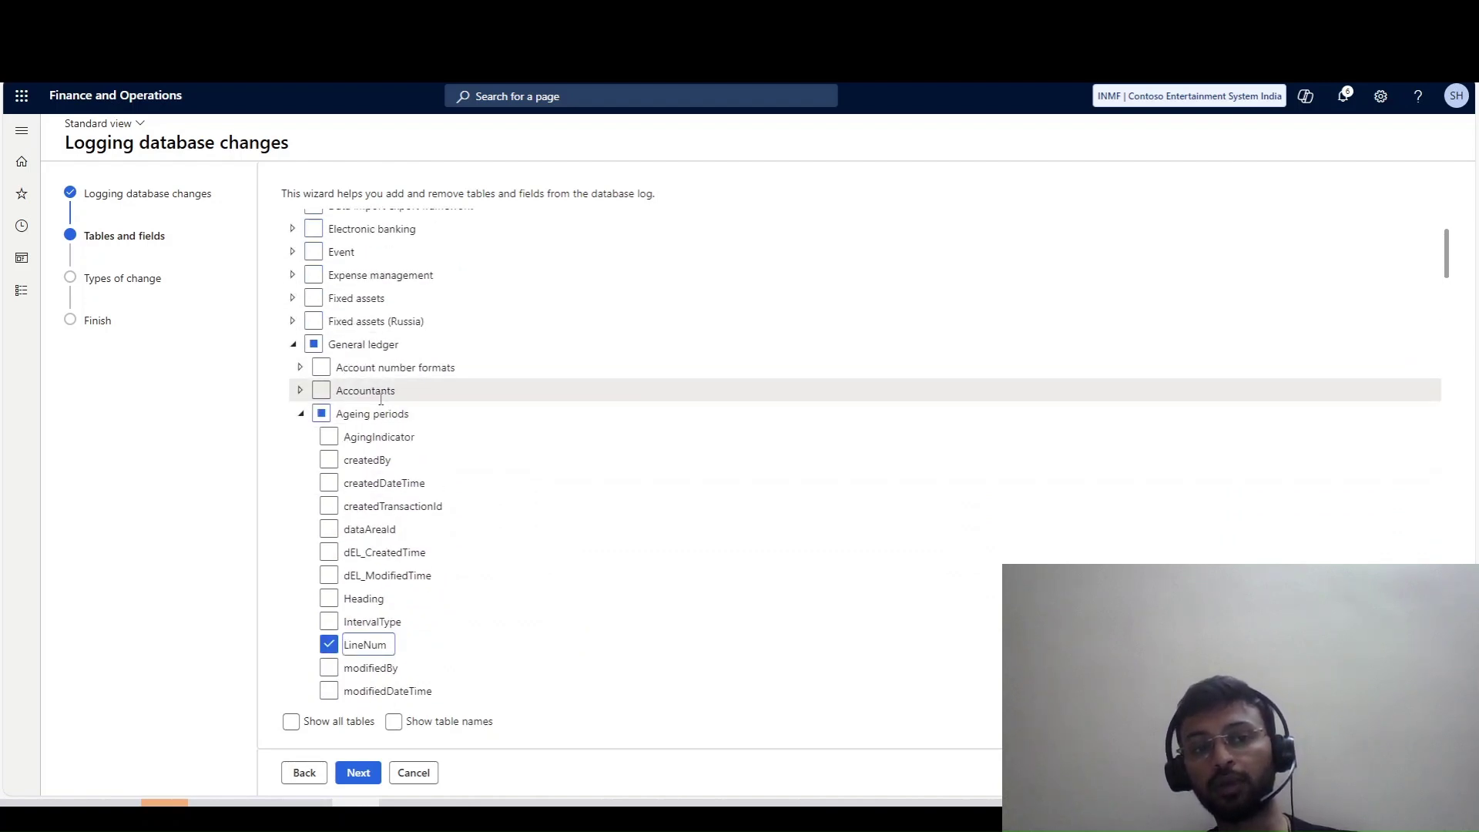
scroll(348, 477, down, 1)
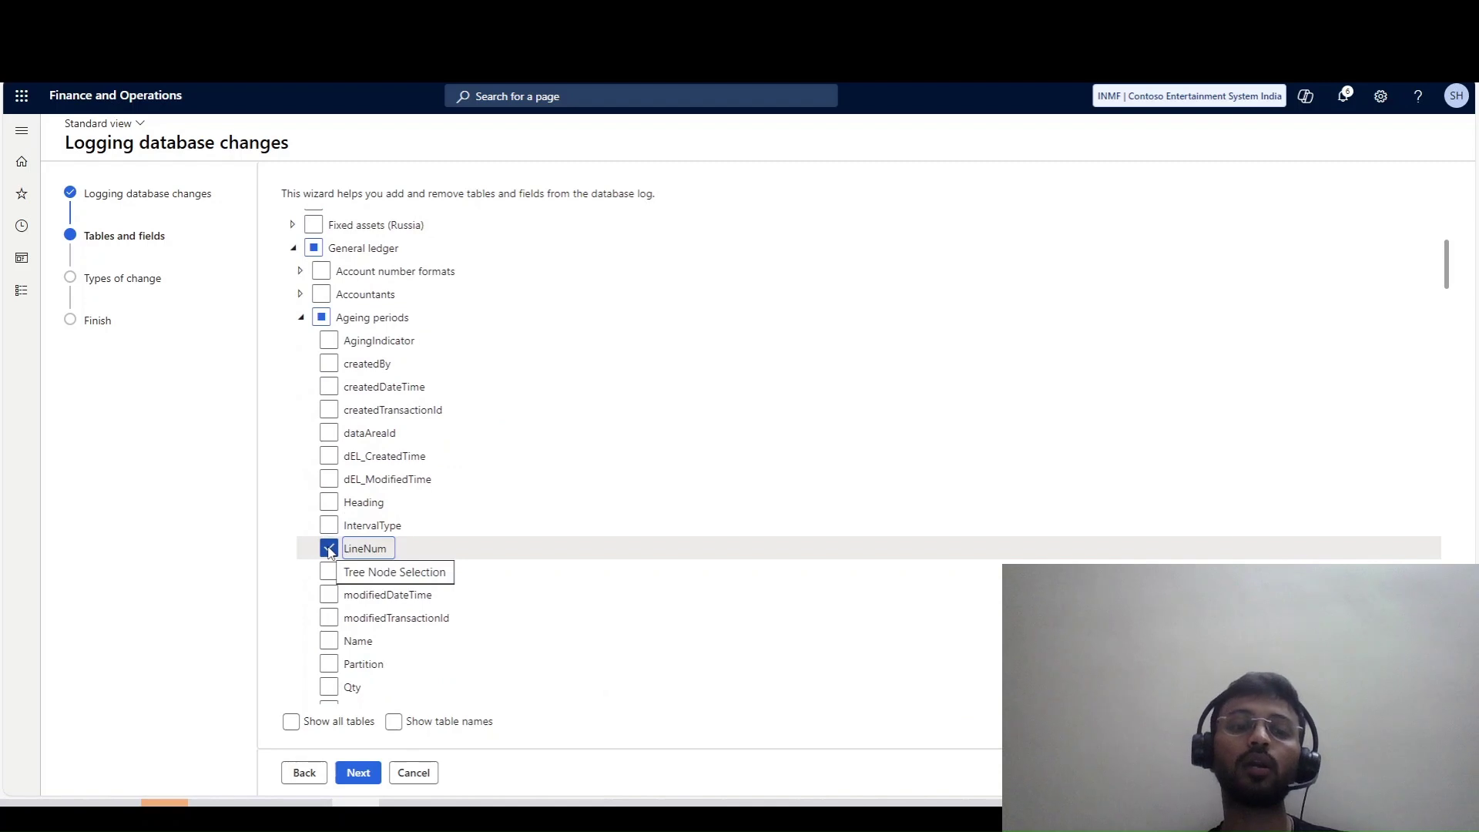
double_click(331, 549)
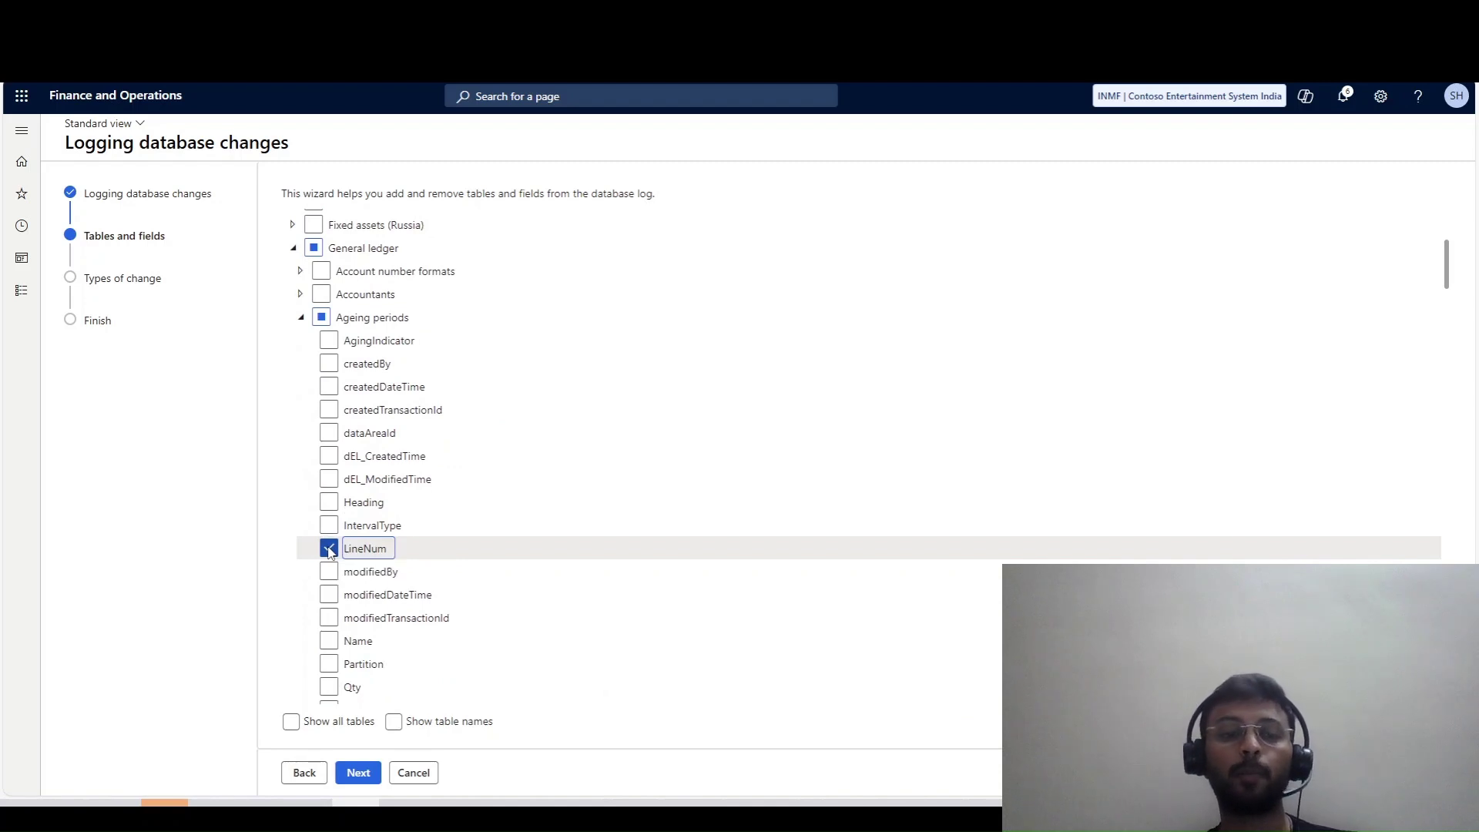
Step: Select every field of the Ageing periods table, clear the table's selection again and collapse it
click(322, 317)
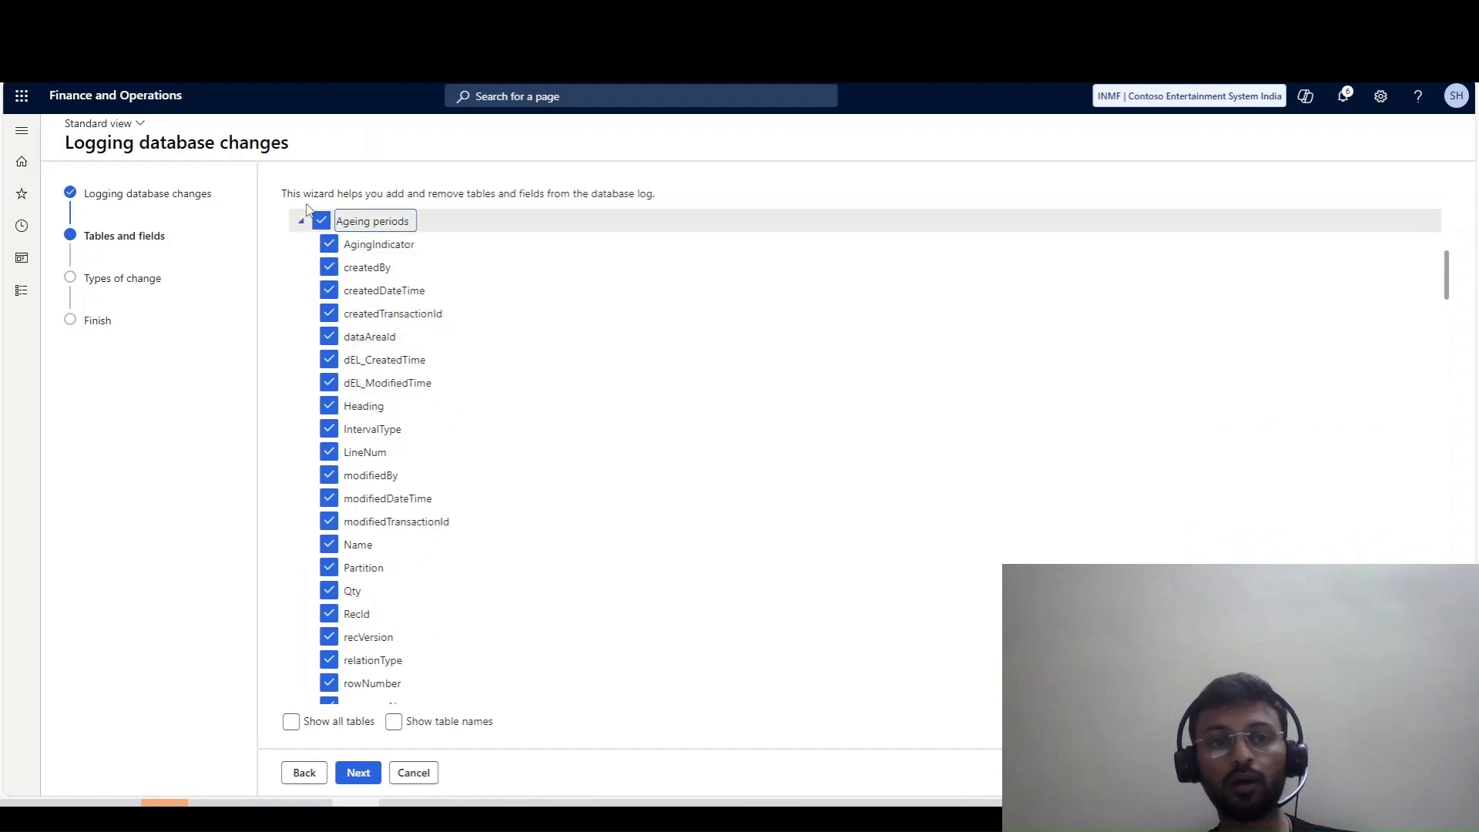
click(320, 221)
scroll(330, 616, down, 10)
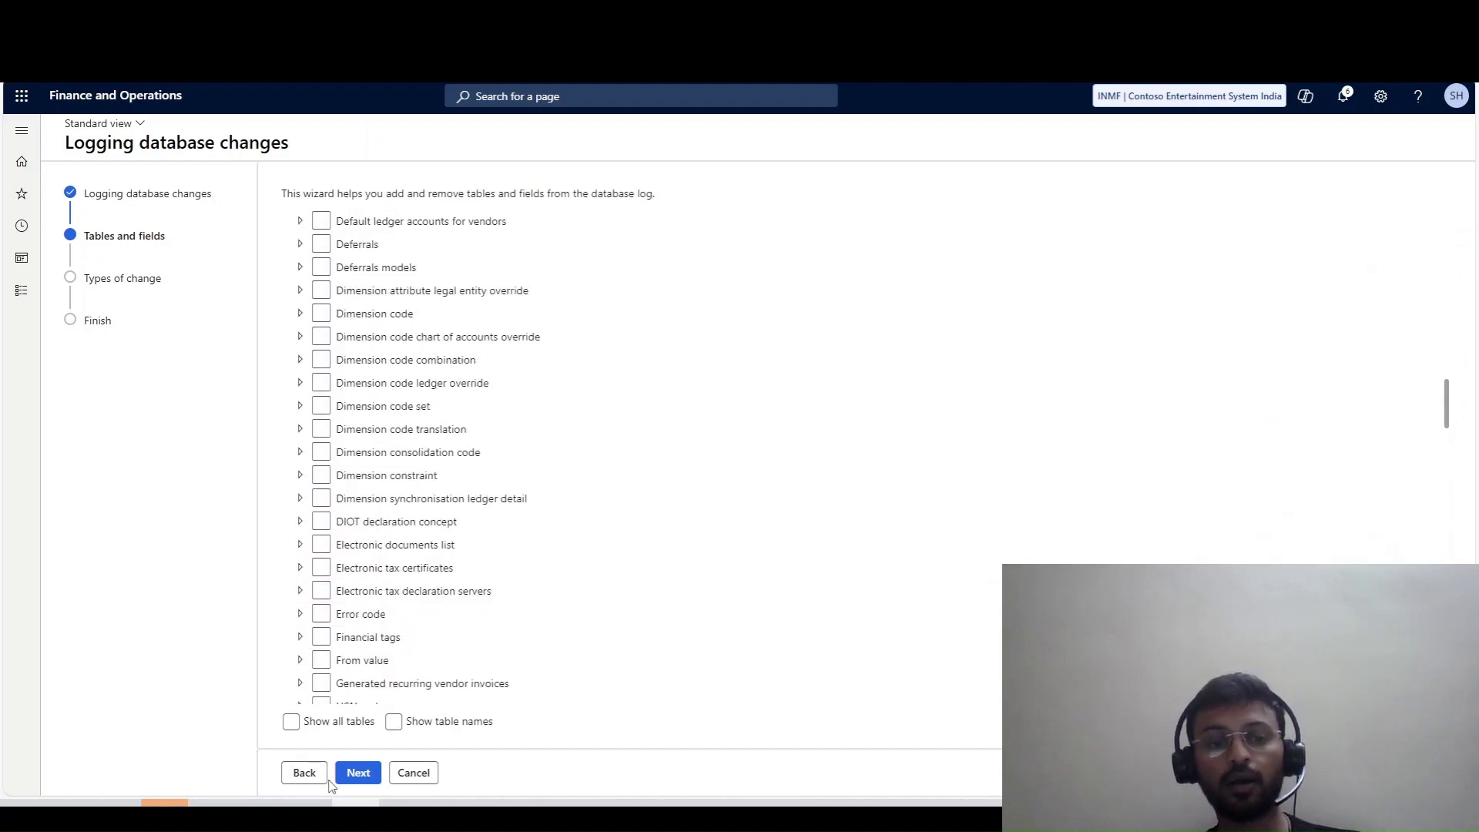
click(293, 724)
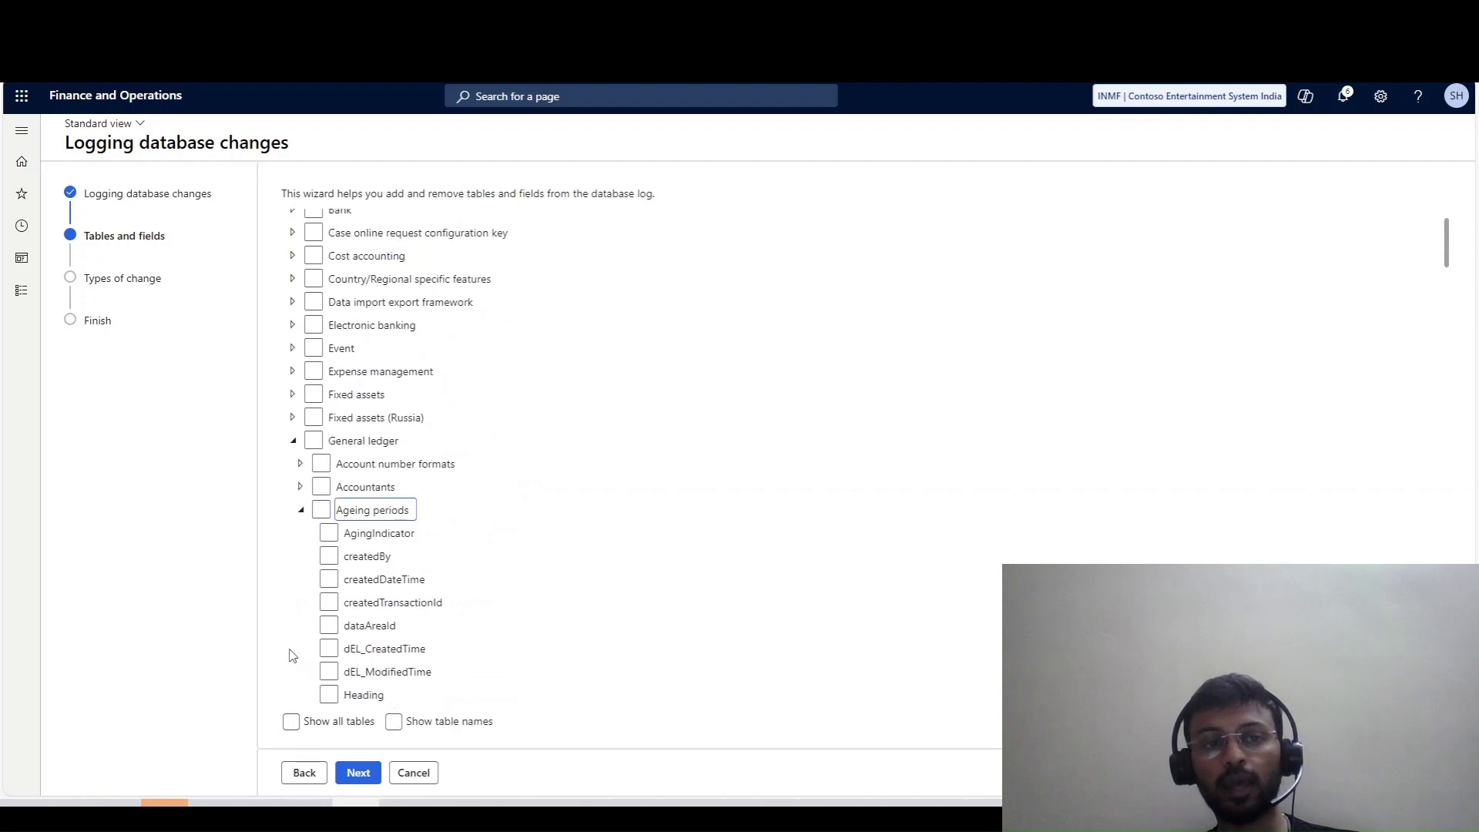
click(300, 510)
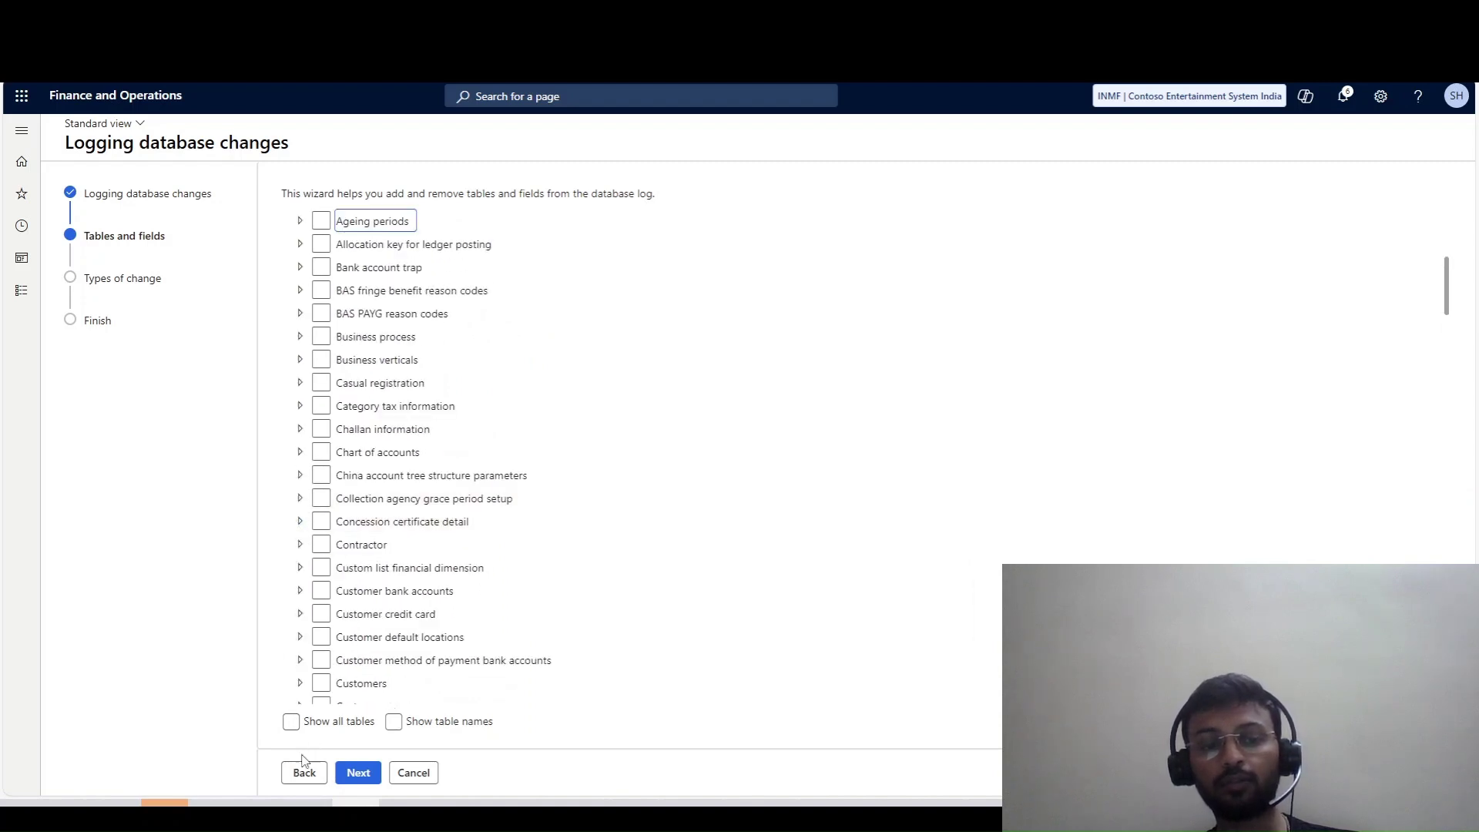
Step: Enable Show table names with Show all tables left off, and look through the module groups
click(291, 721)
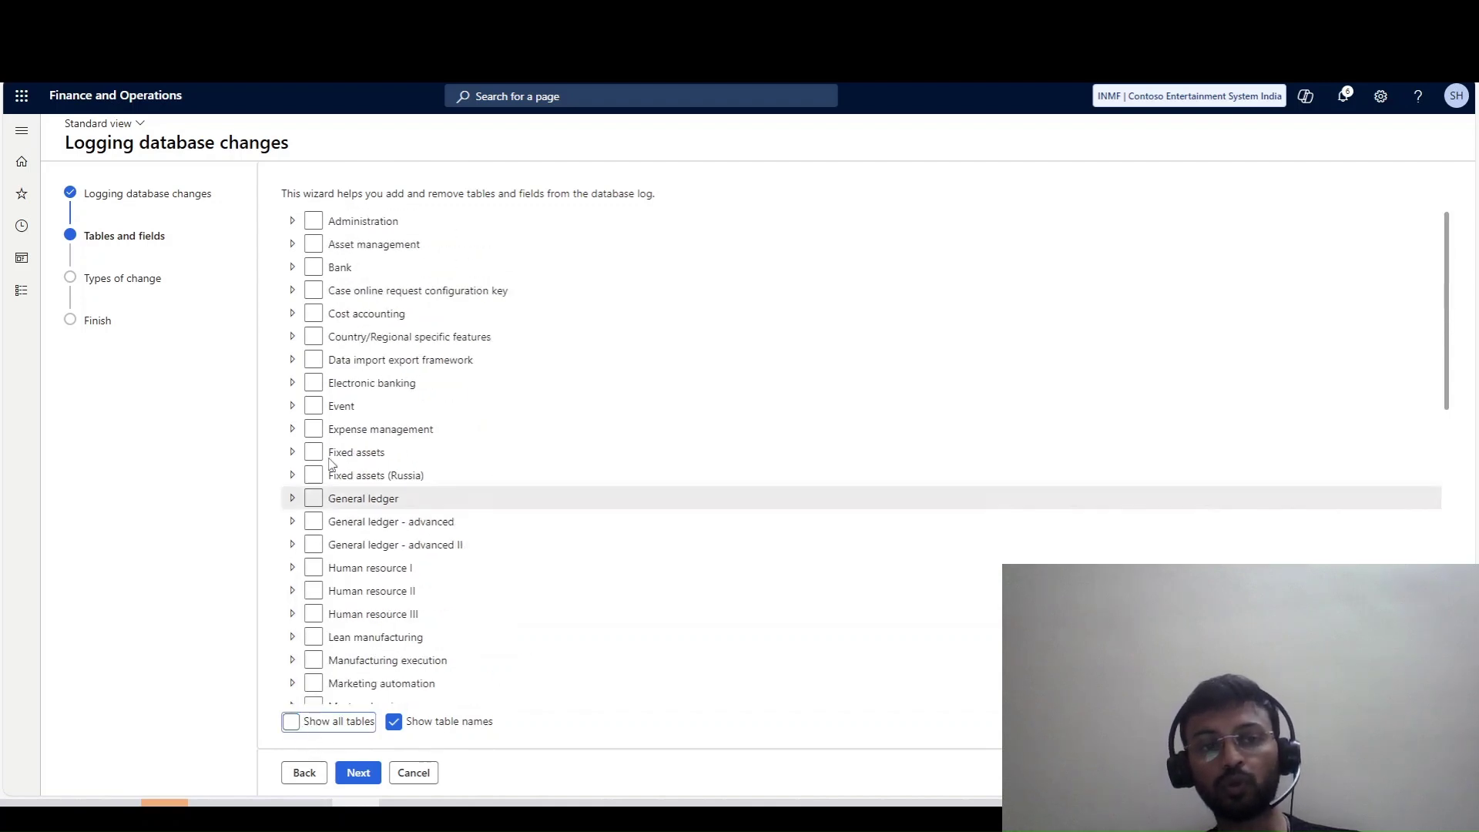
scroll(323, 520, down, 3)
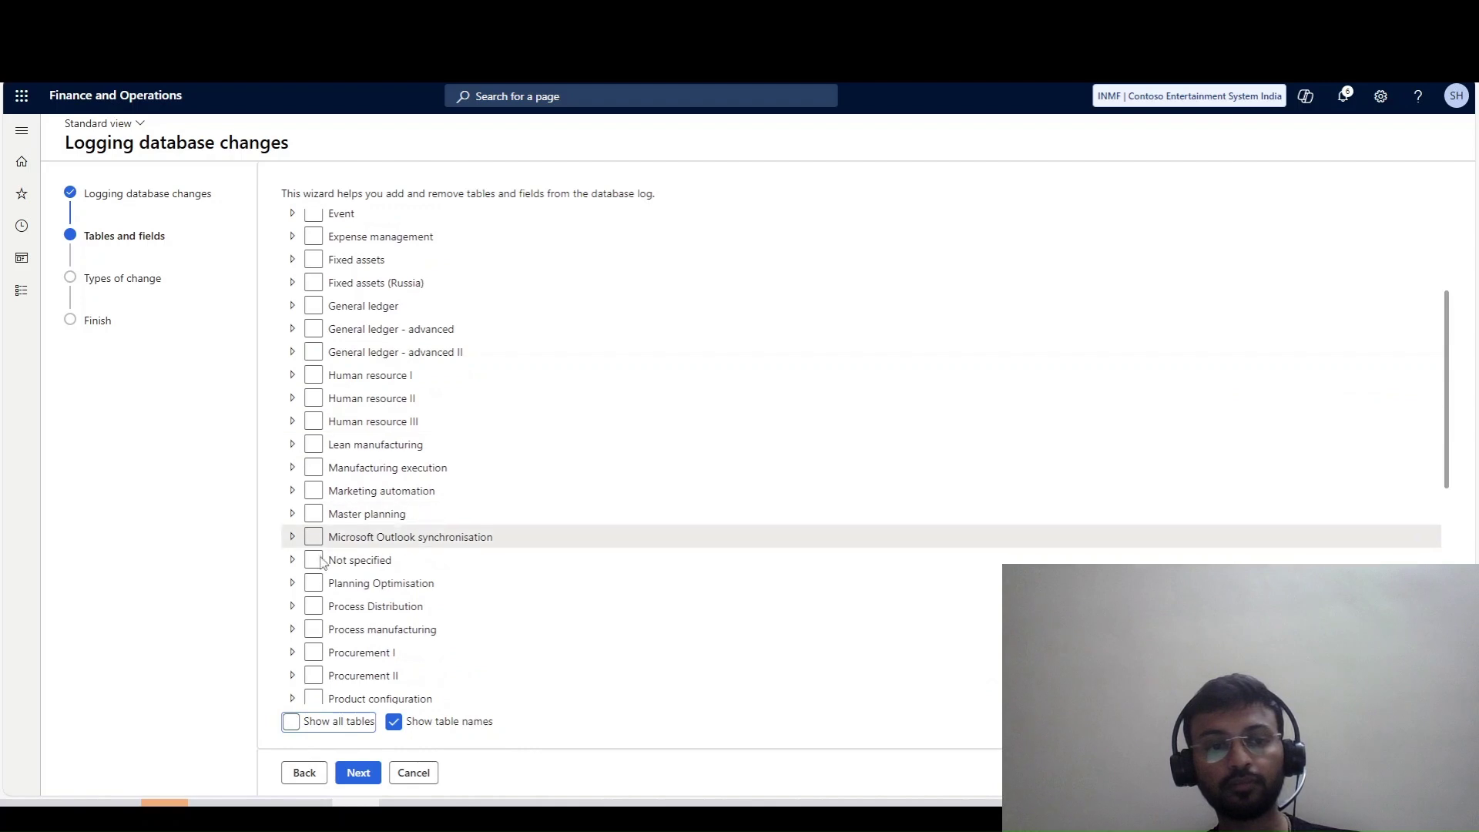
scroll(322, 570, down, 5)
scroll(324, 592, down, 3)
scroll(324, 592, up, 11)
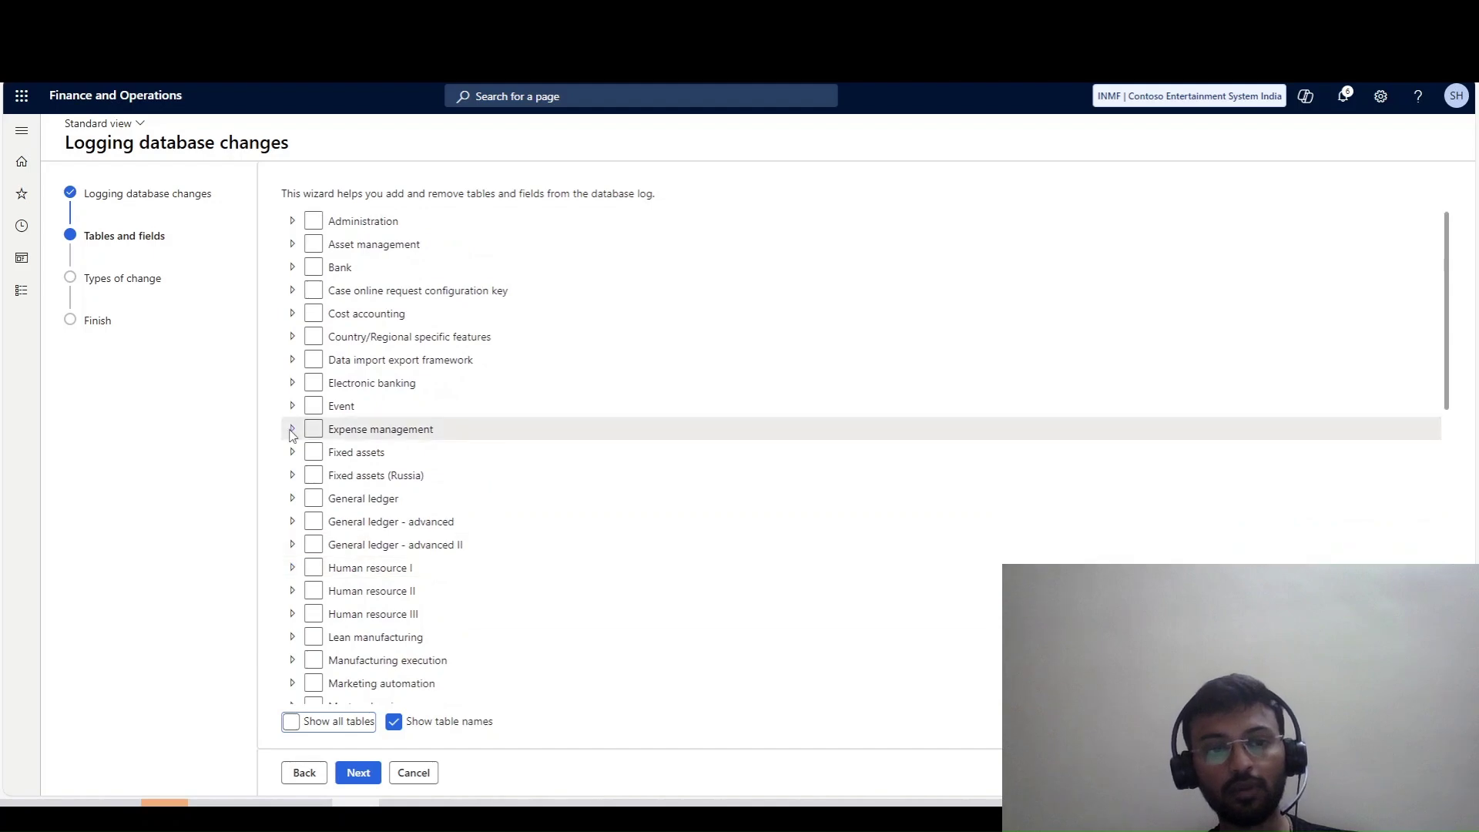
Step: Expand the General ledger group and look through its tables, including the main account tables
click(292, 499)
scroll(360, 625, down, 5)
scroll(360, 625, down, 2)
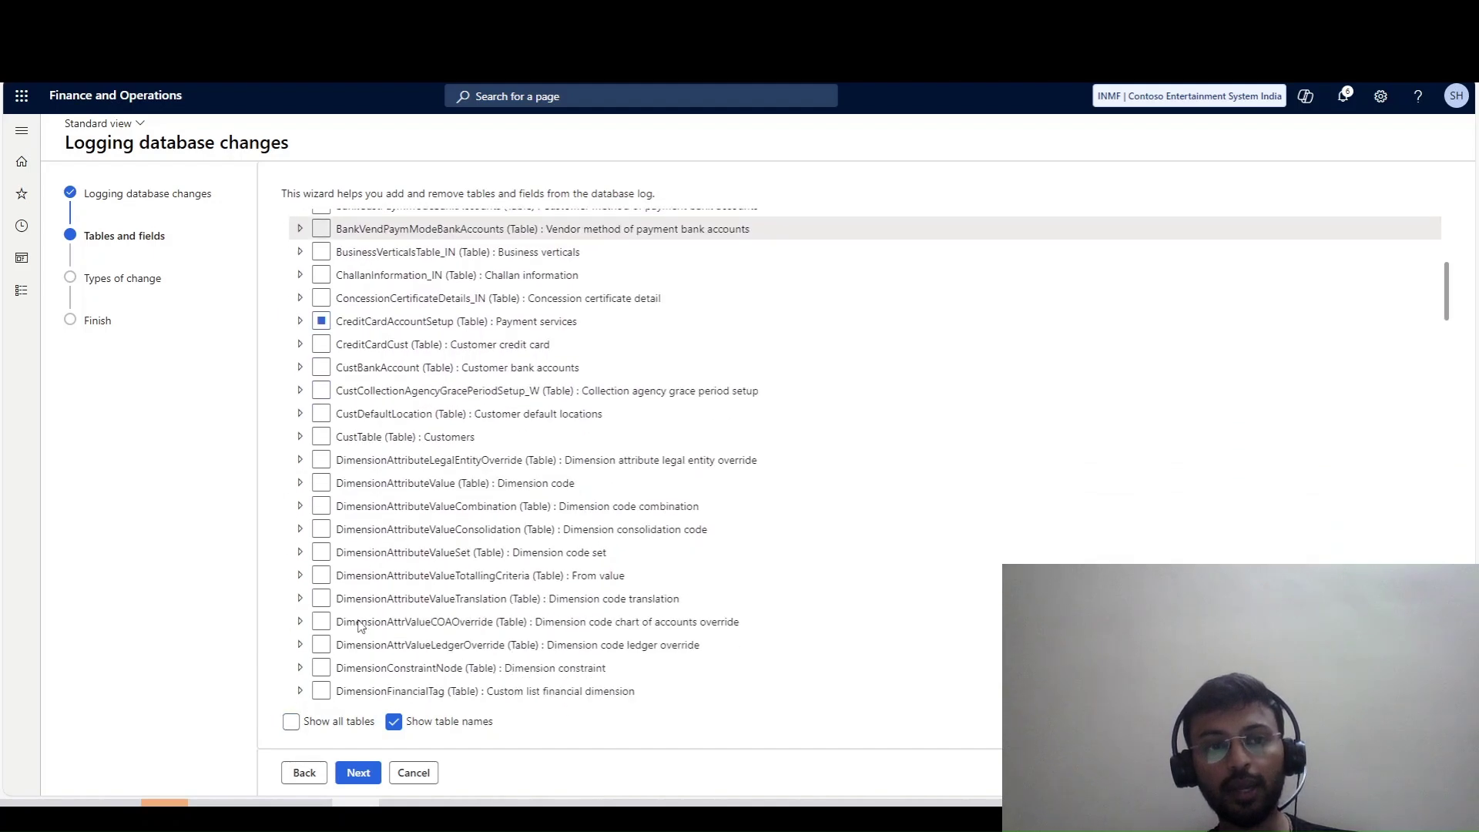
scroll(321, 526, down, 6)
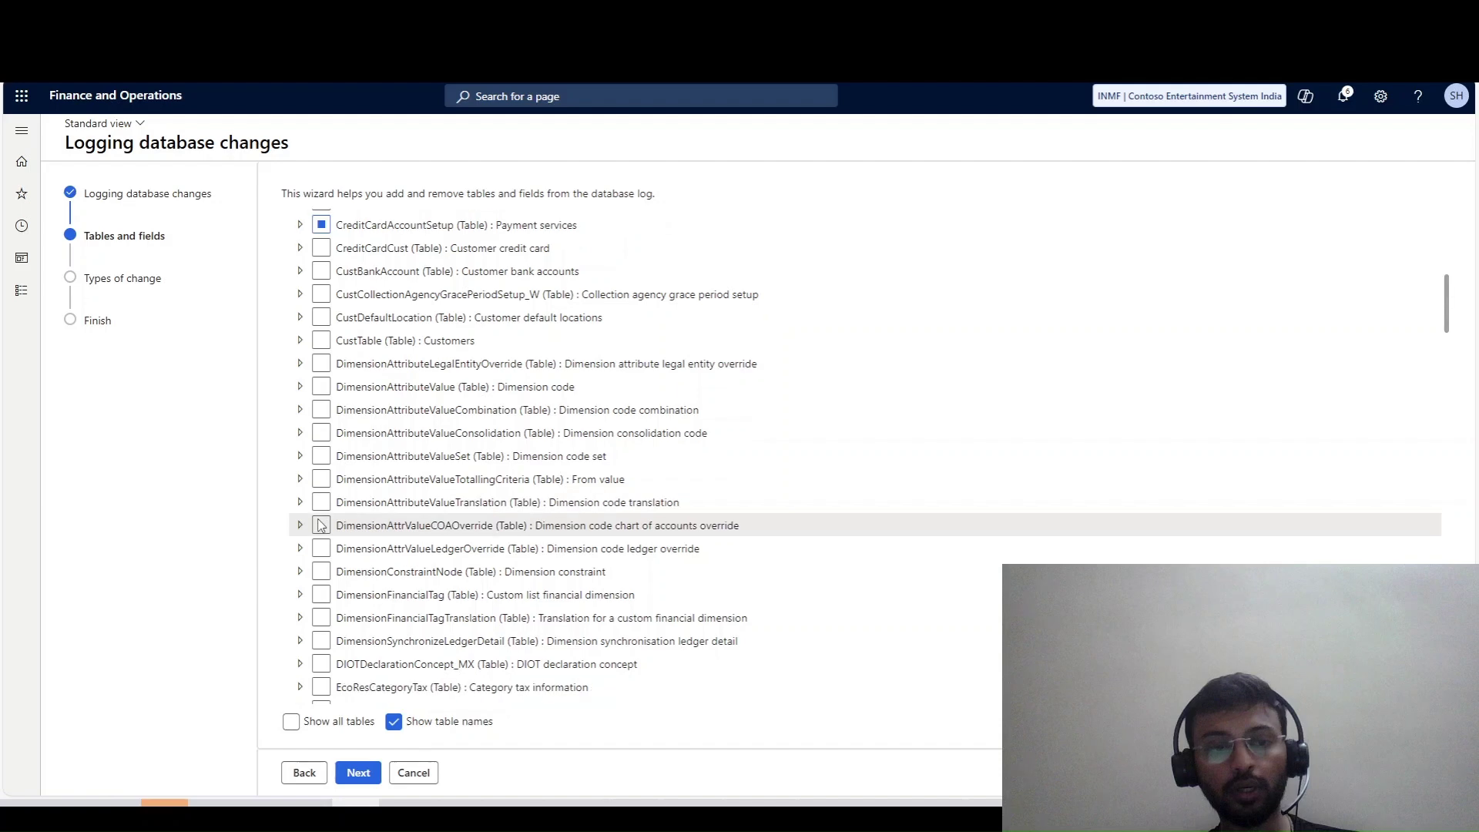
scroll(321, 526, up, 5)
scroll(321, 524, down, 5)
scroll(321, 518, down, 2)
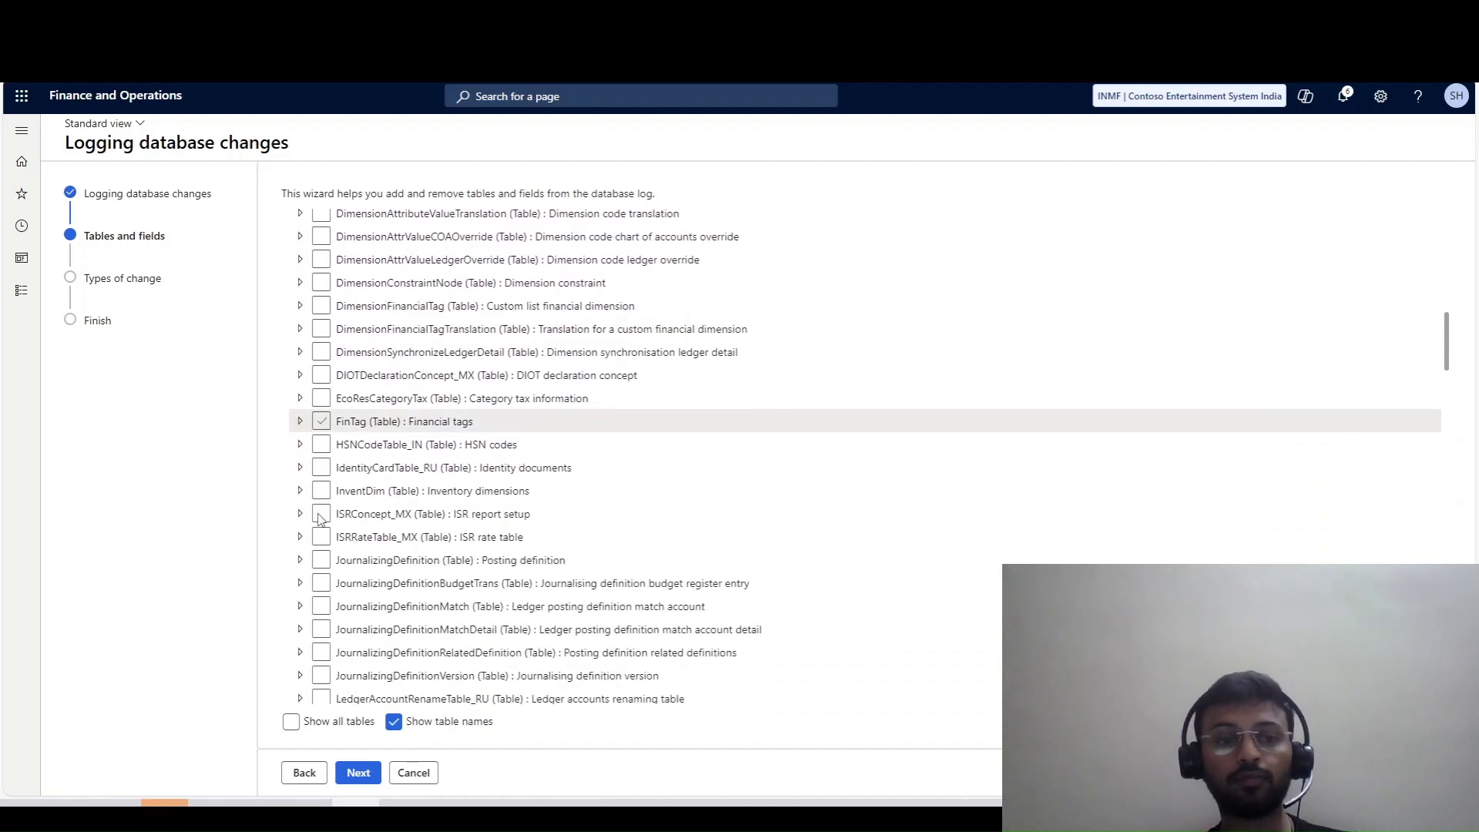
scroll(322, 520, down, 10)
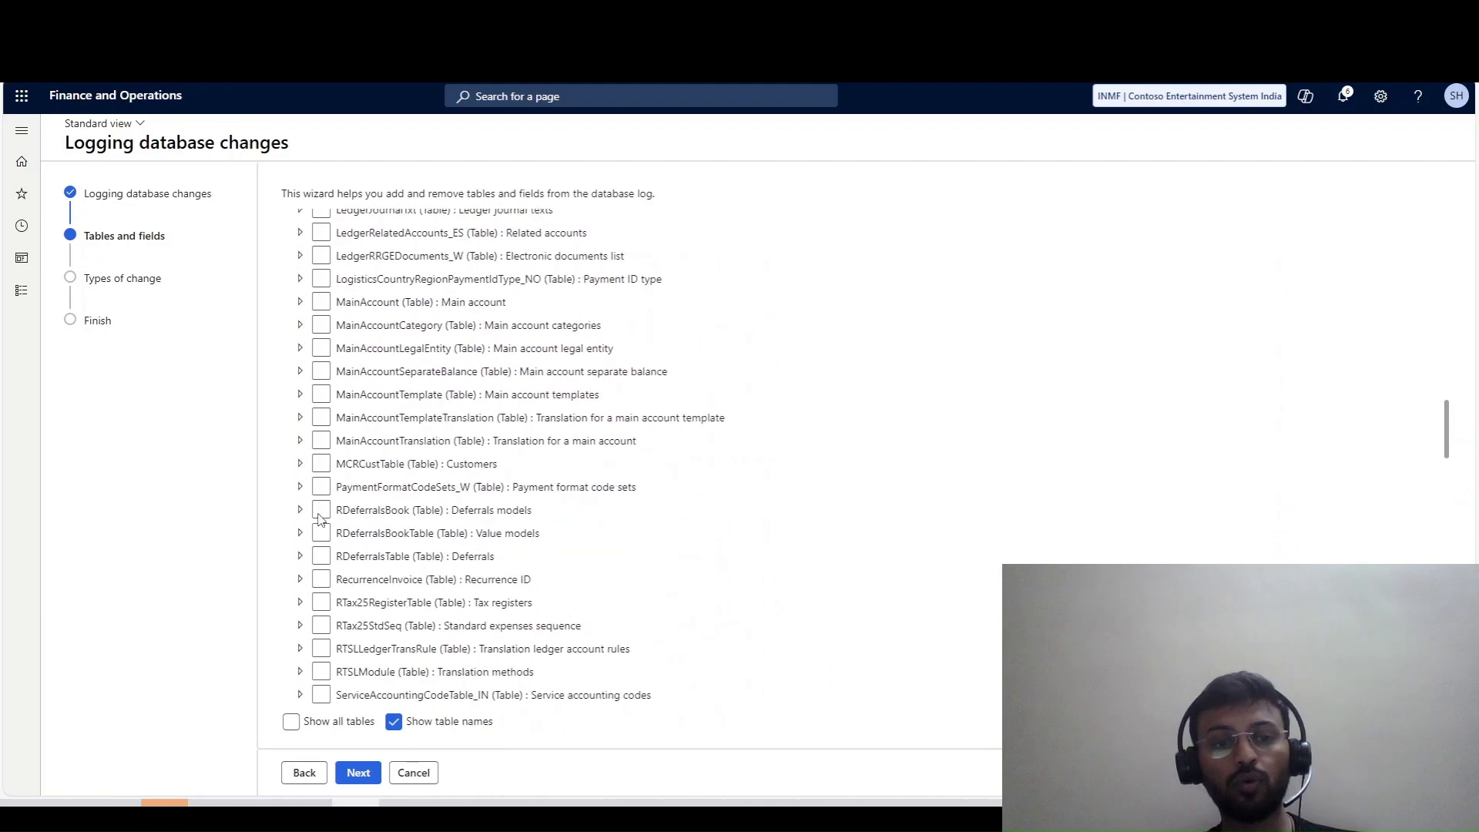
scroll(321, 518, down, 12)
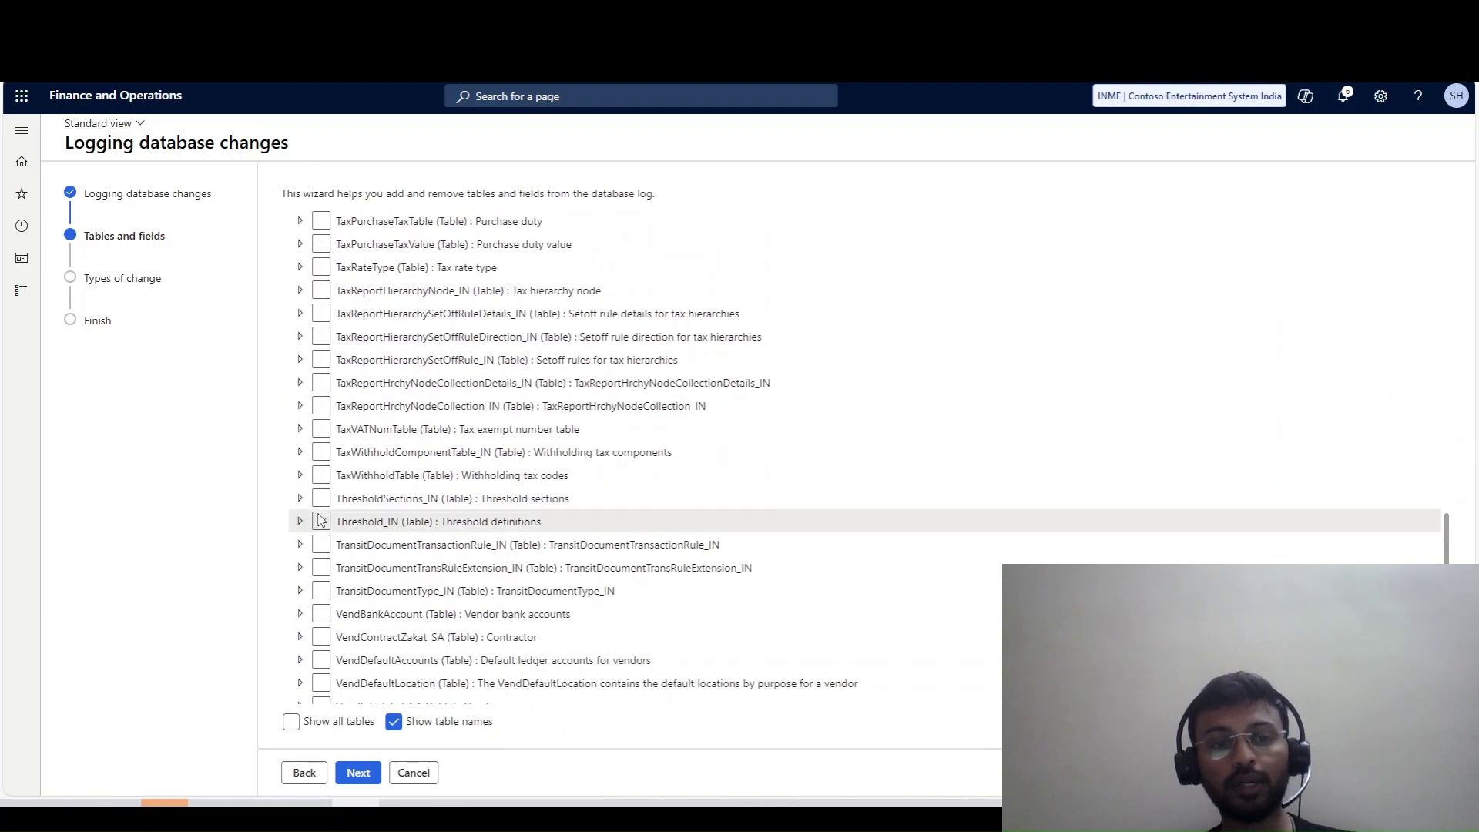
scroll(318, 518, up, 15)
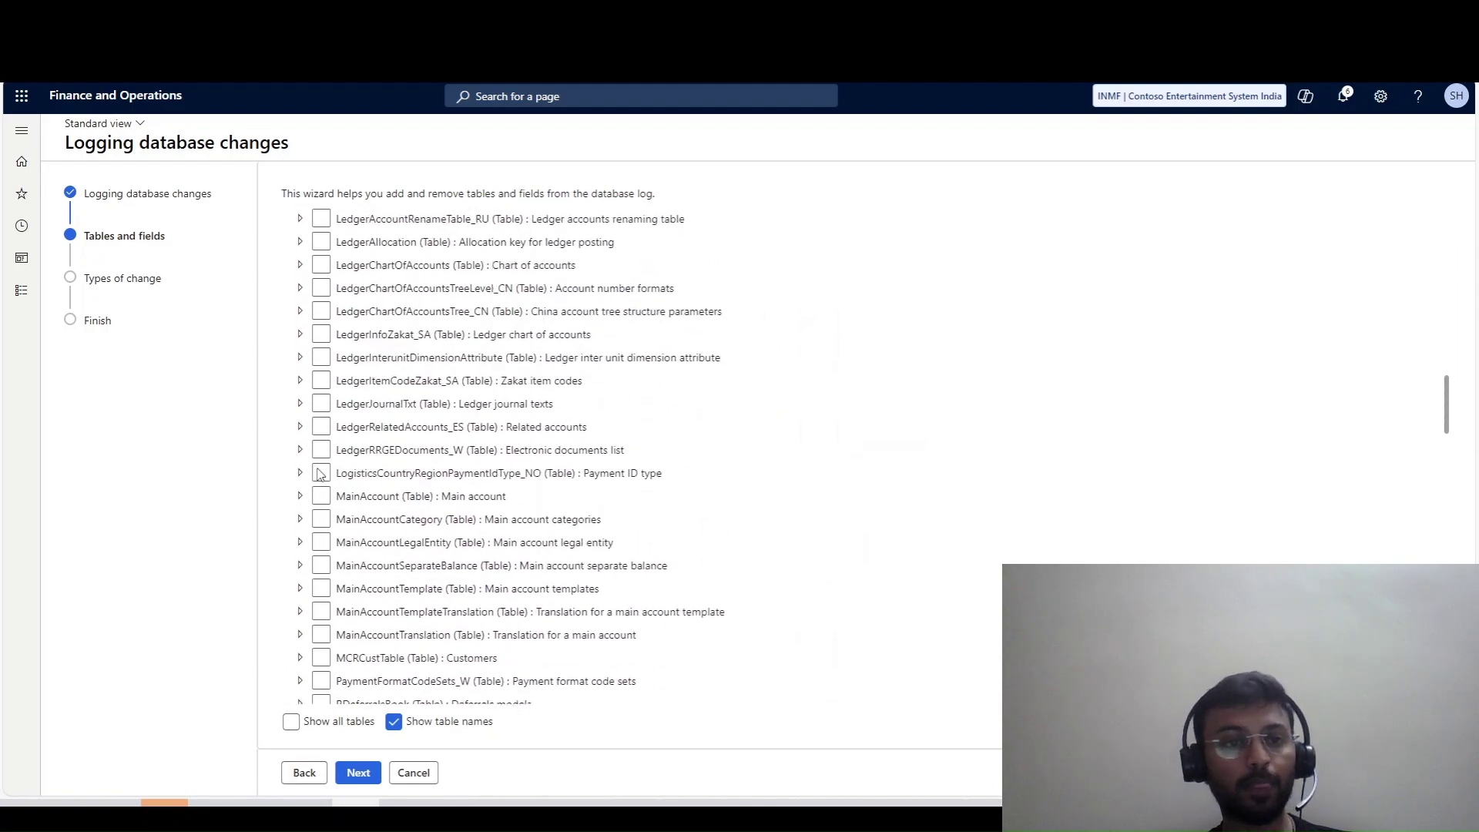
scroll(321, 473, up, 8)
scroll(337, 462, down, 6)
scroll(336, 462, down, 9)
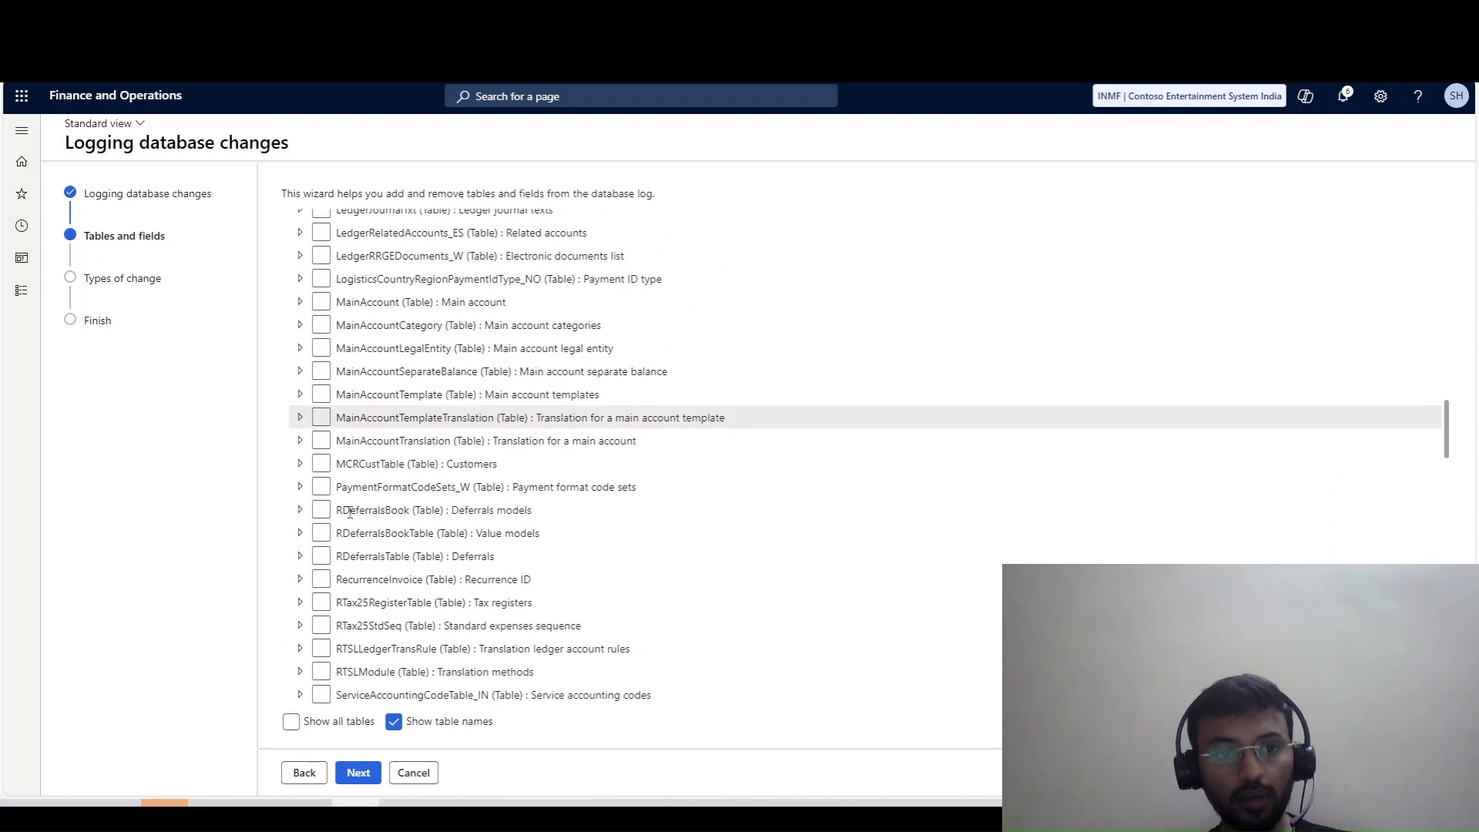
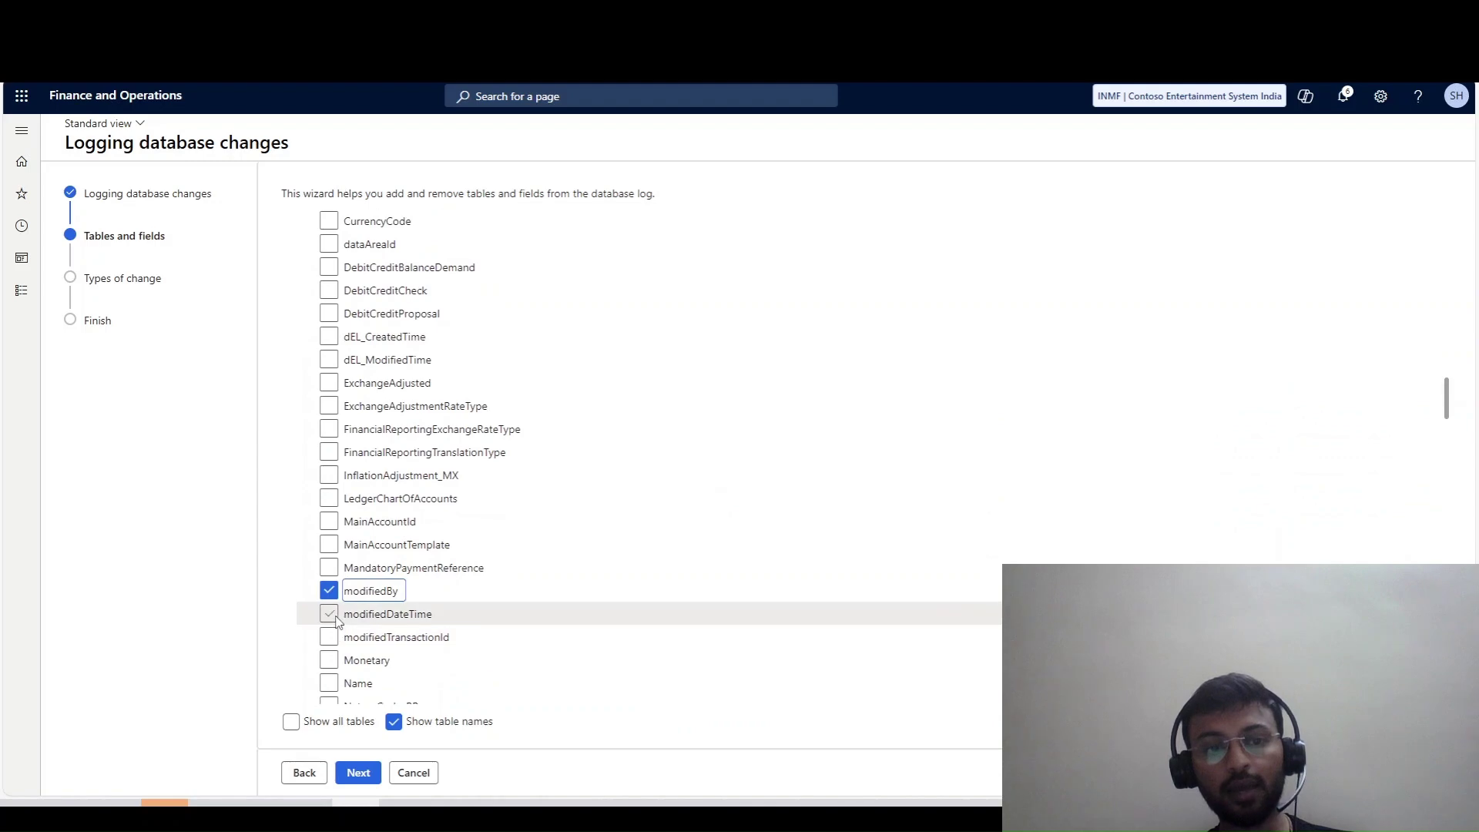
Step: Mark the modifiedDateTime and MainAccountId fields of the MainAccount table for logging, checking the other fields marked there
scroll(348, 609, down, 3)
scroll(349, 608, up, 10)
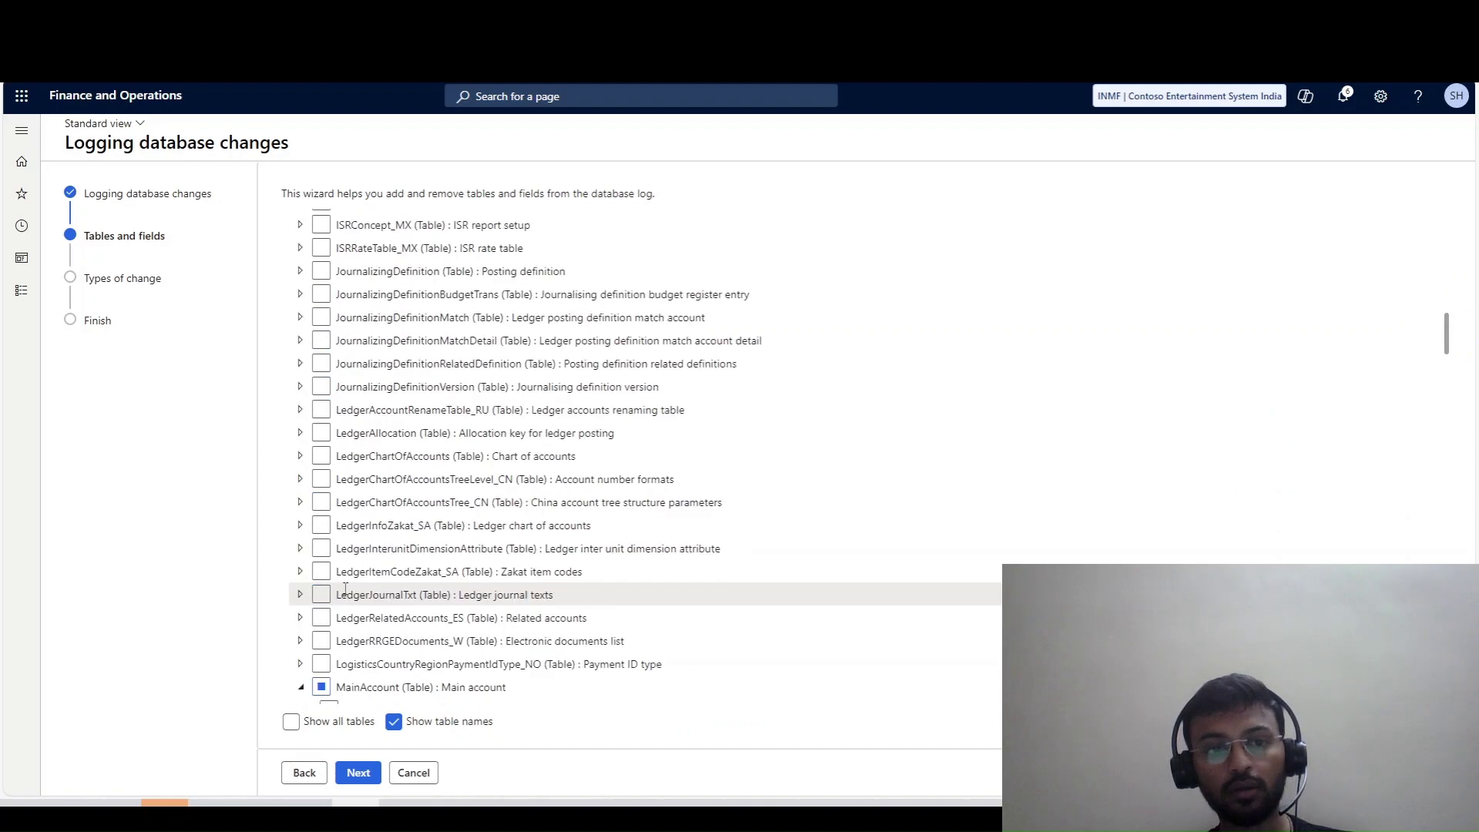
scroll(347, 593, down, 4)
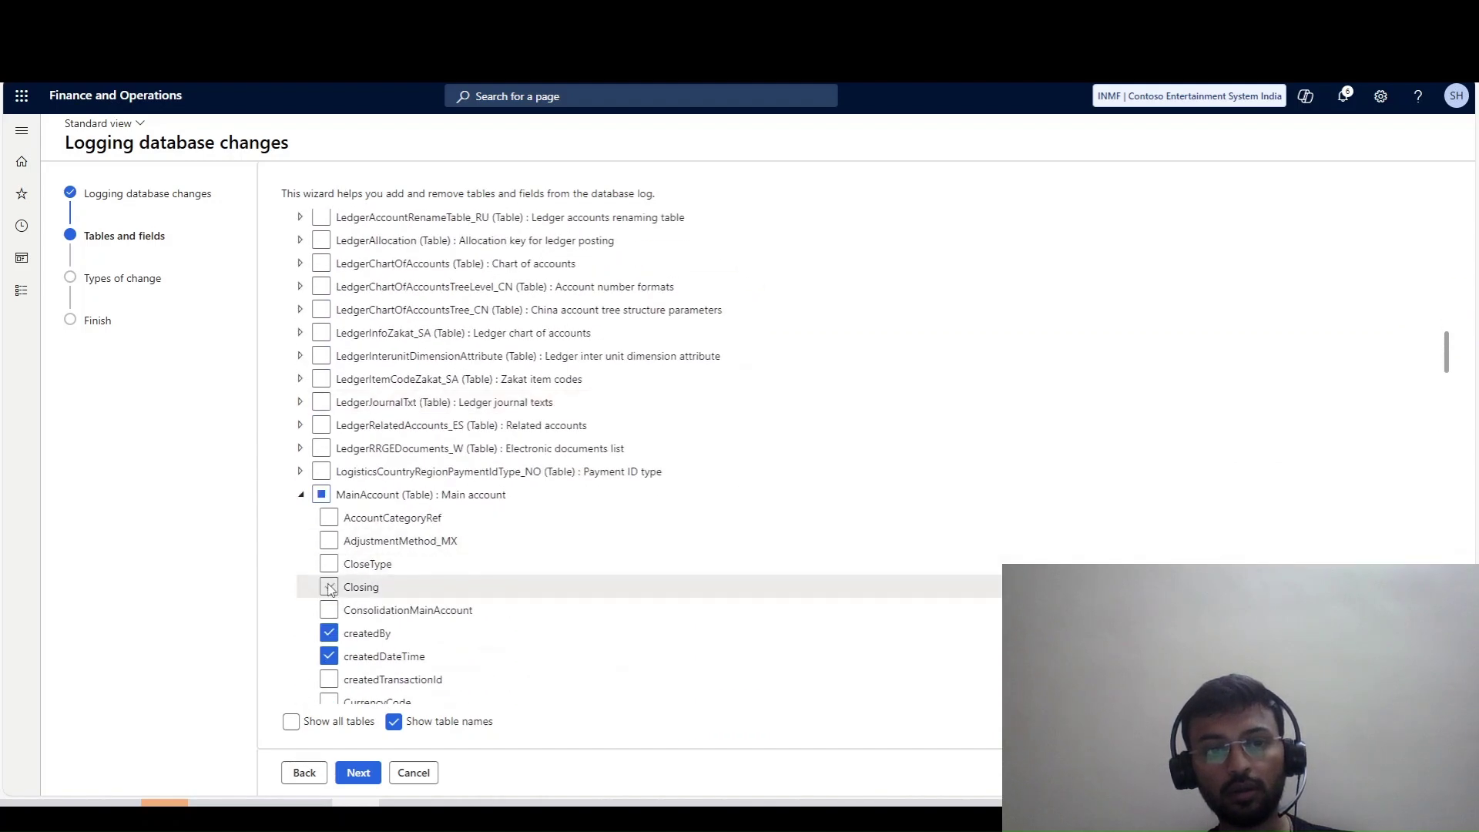
scroll(330, 589, down, 3)
scroll(362, 512, down, 2)
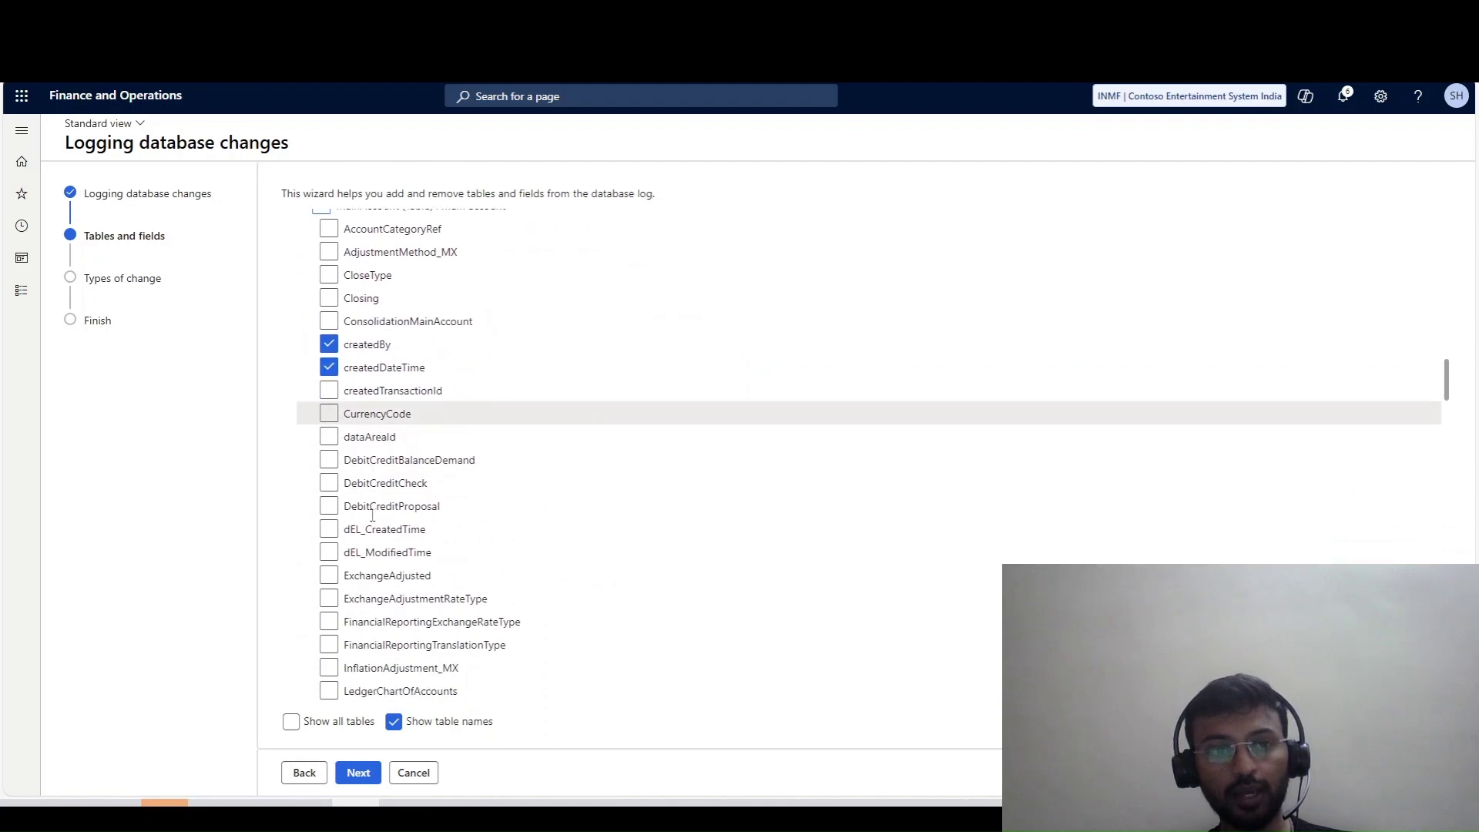
scroll(372, 521, down, 2)
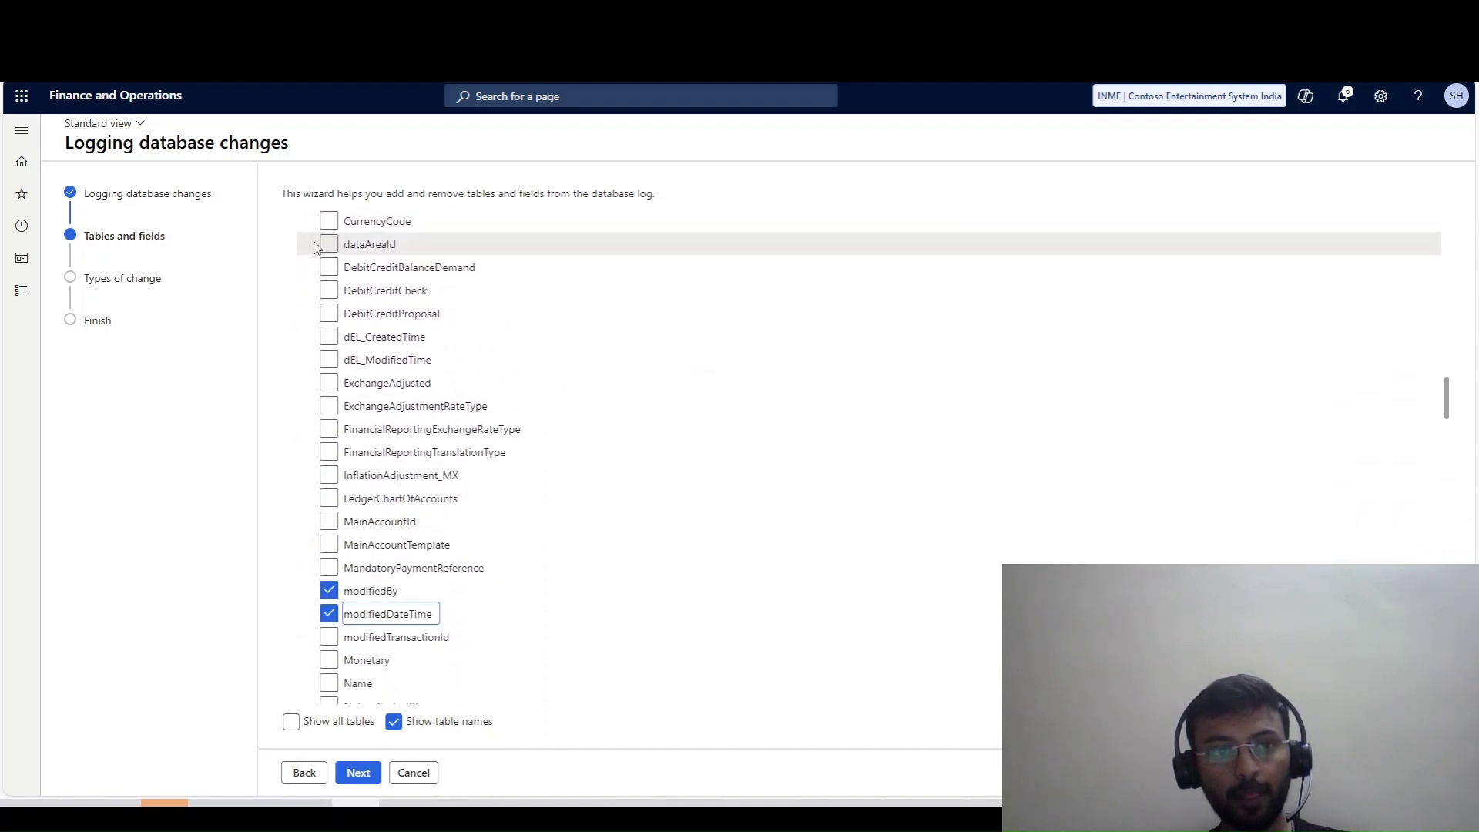
click(329, 521)
Step: Check the remaining MainAccount fields and the tables below them, and proceed to the Types of change page
scroll(333, 539, down, 1)
scroll(332, 570, down, 10)
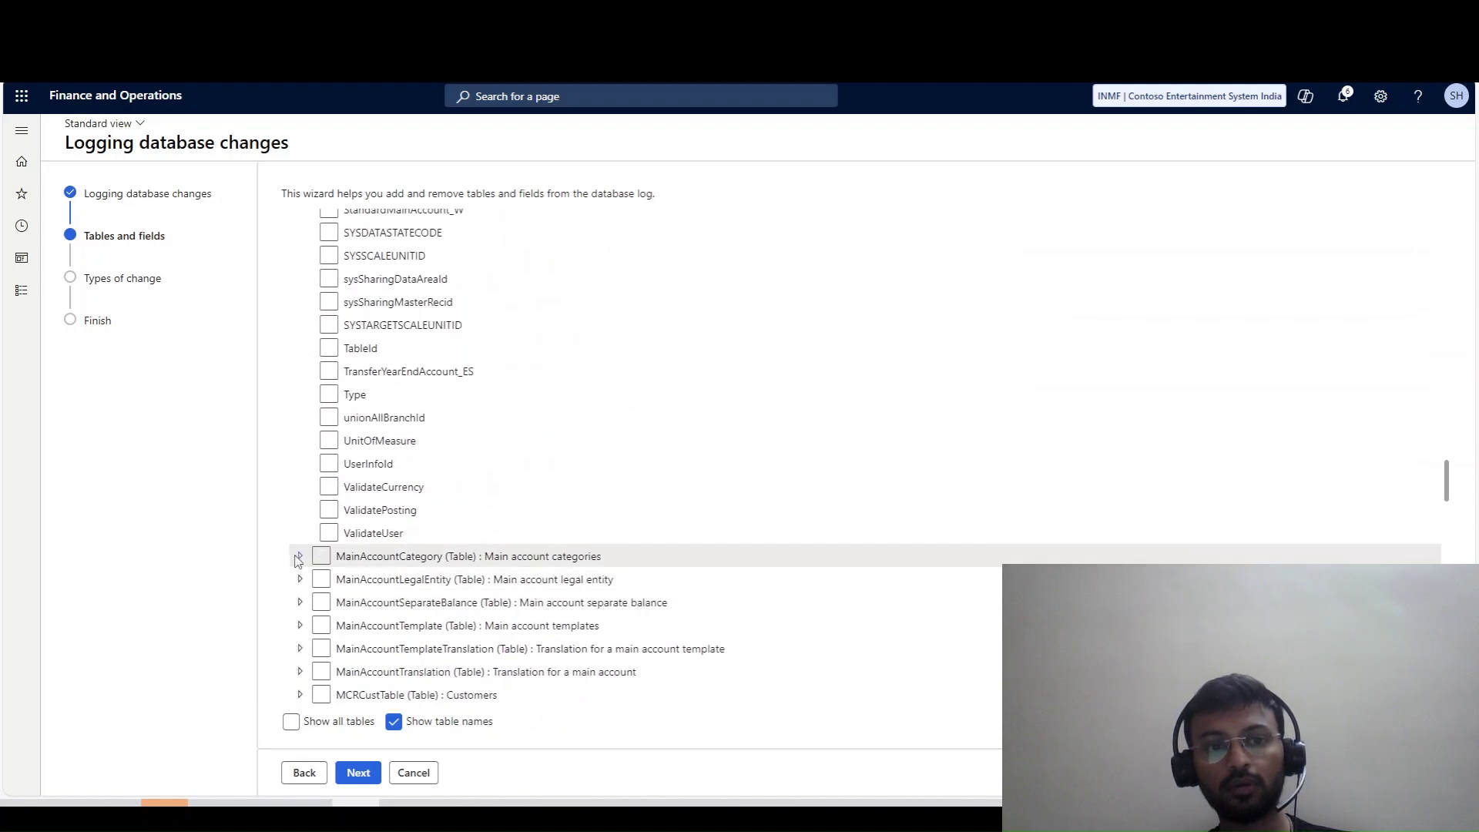
click(301, 557)
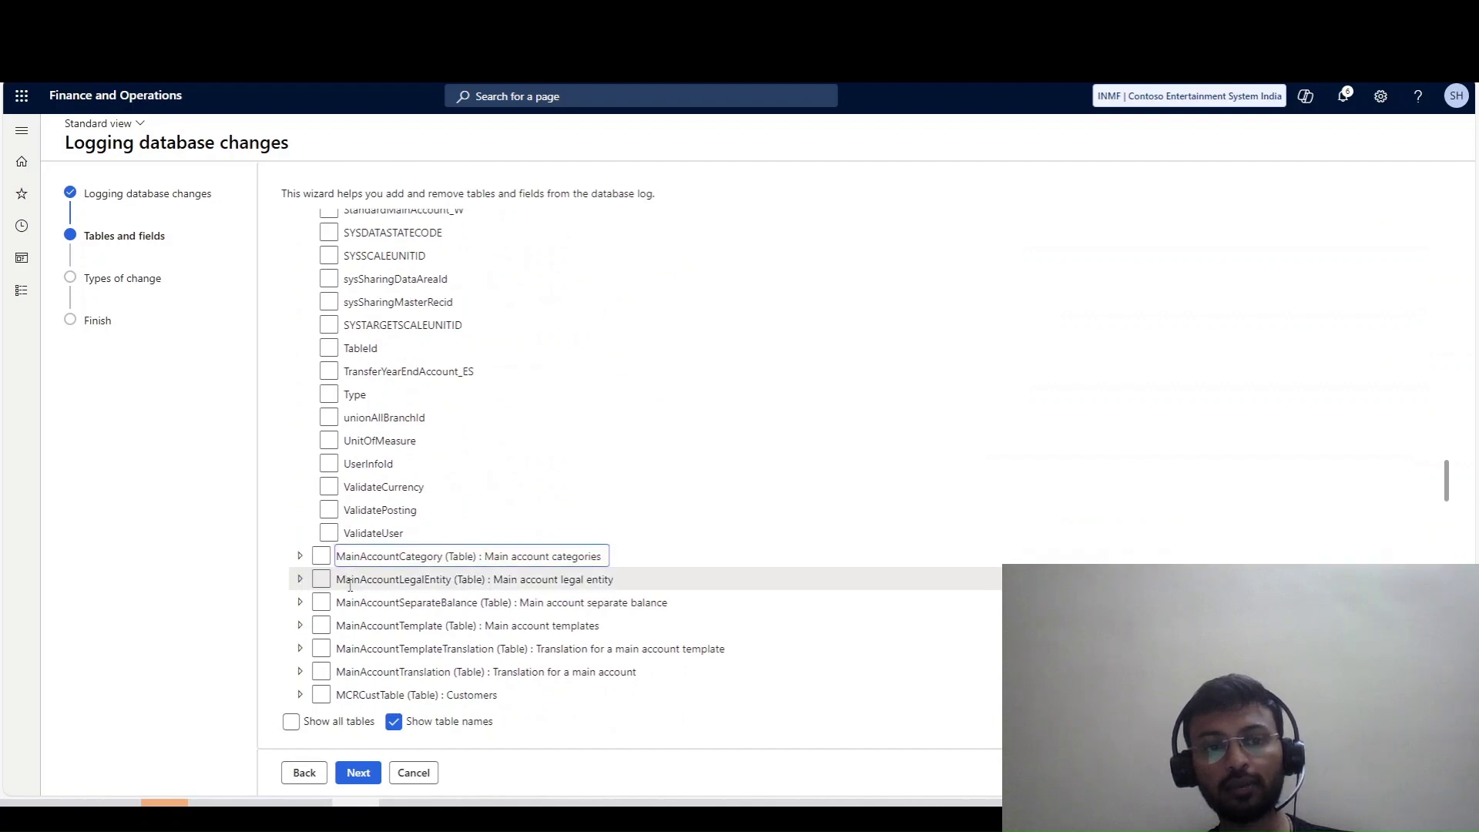
scroll(324, 601, down, 1)
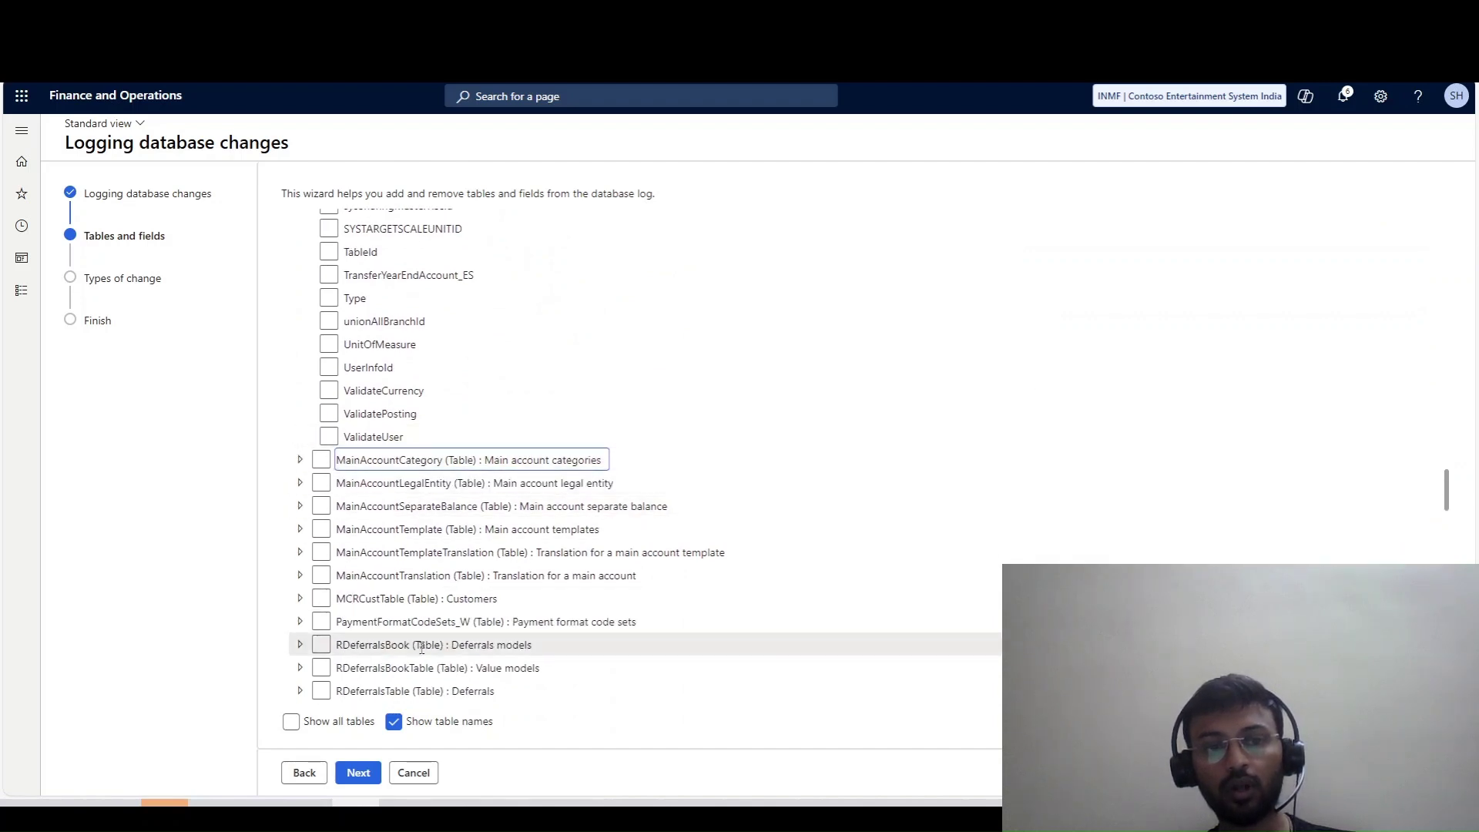
click(364, 774)
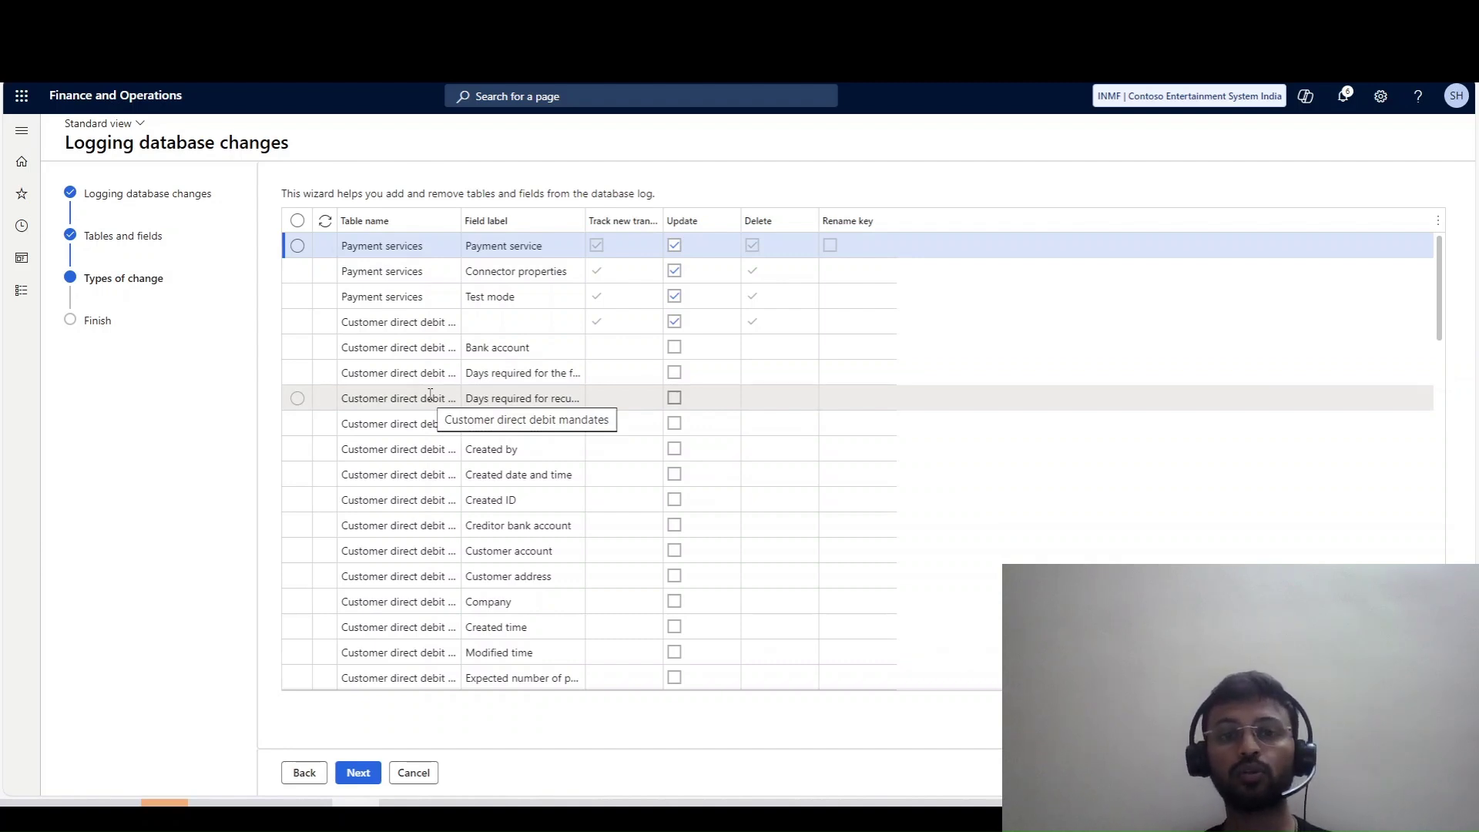
Step: Try to enable tracking of new transactions for the Payment service field and Main account's Modified by and Modified date and time fields
click(594, 245)
scroll(509, 485, down, 6)
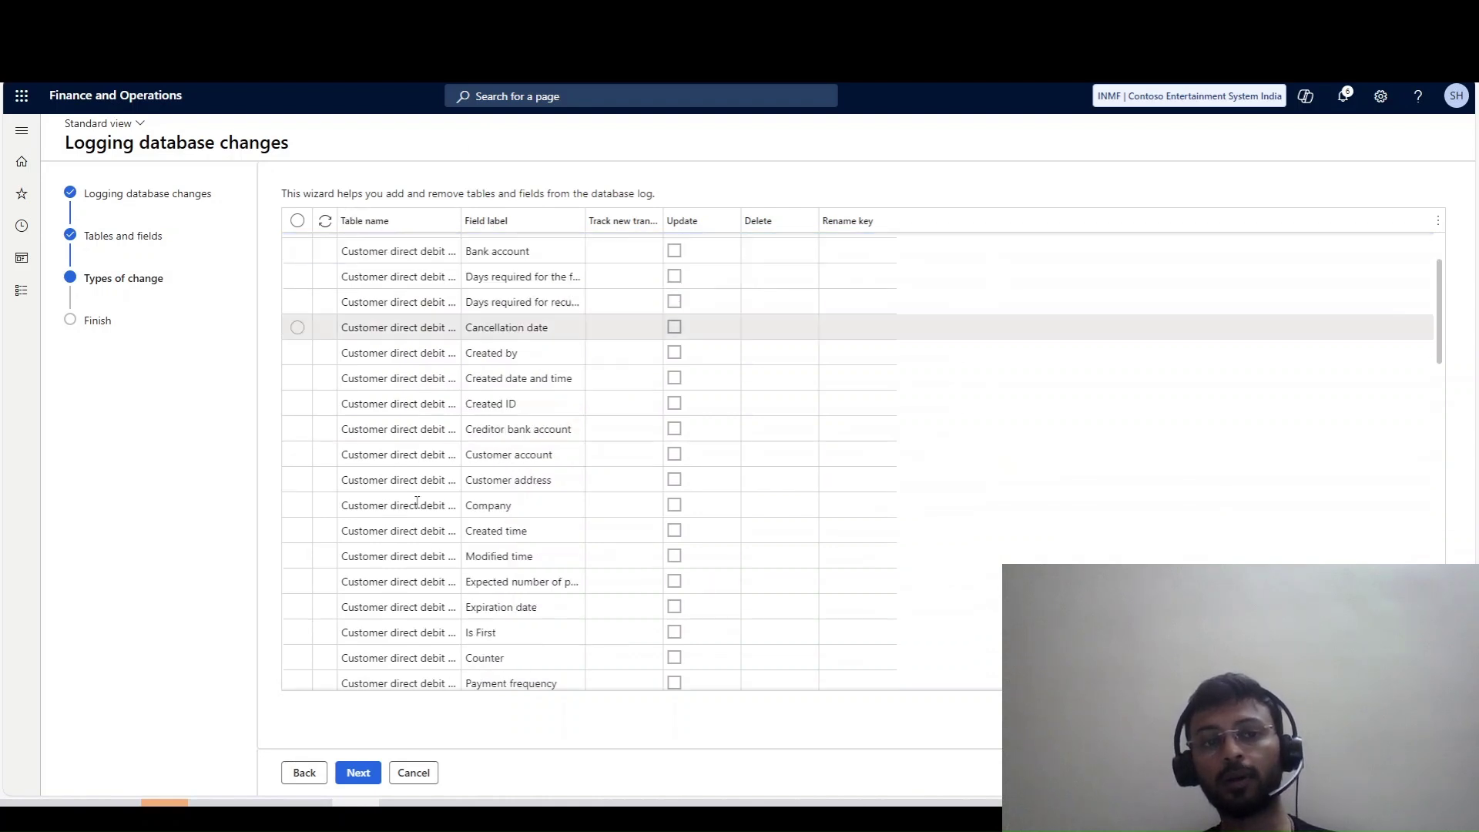
scroll(600, 494, down, 5)
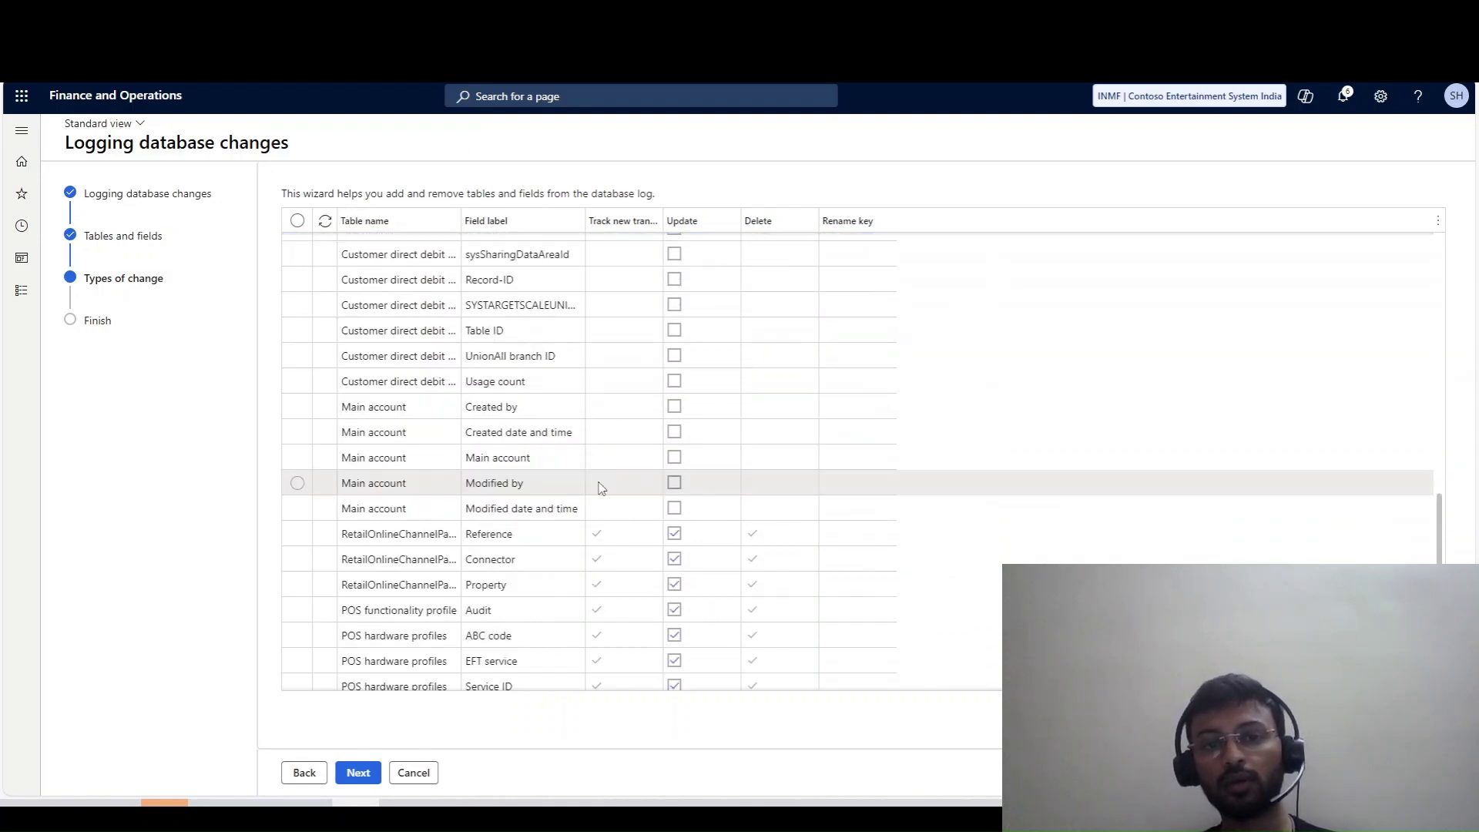
click(633, 479)
click(616, 502)
click(605, 492)
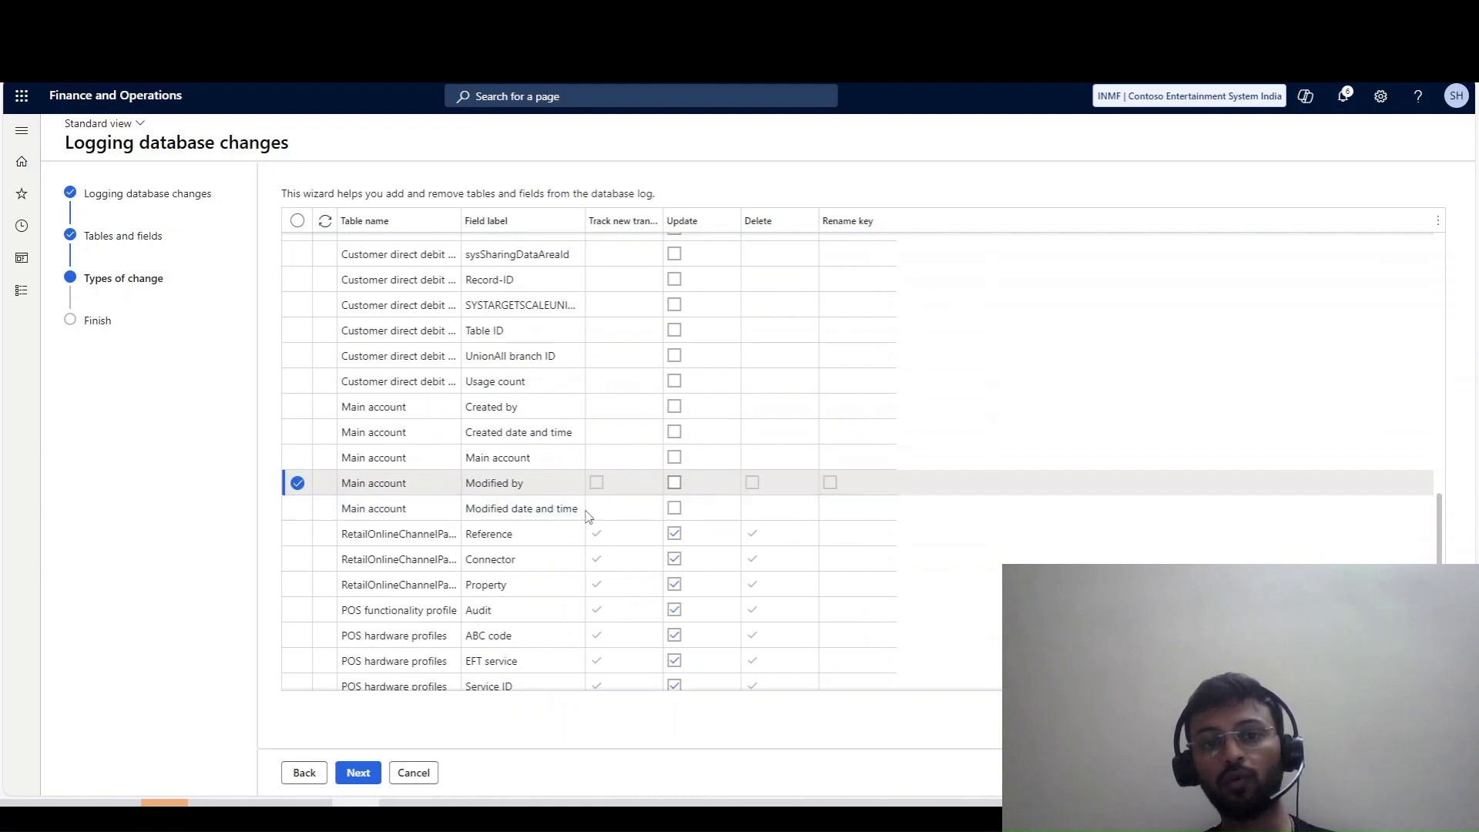
click(599, 513)
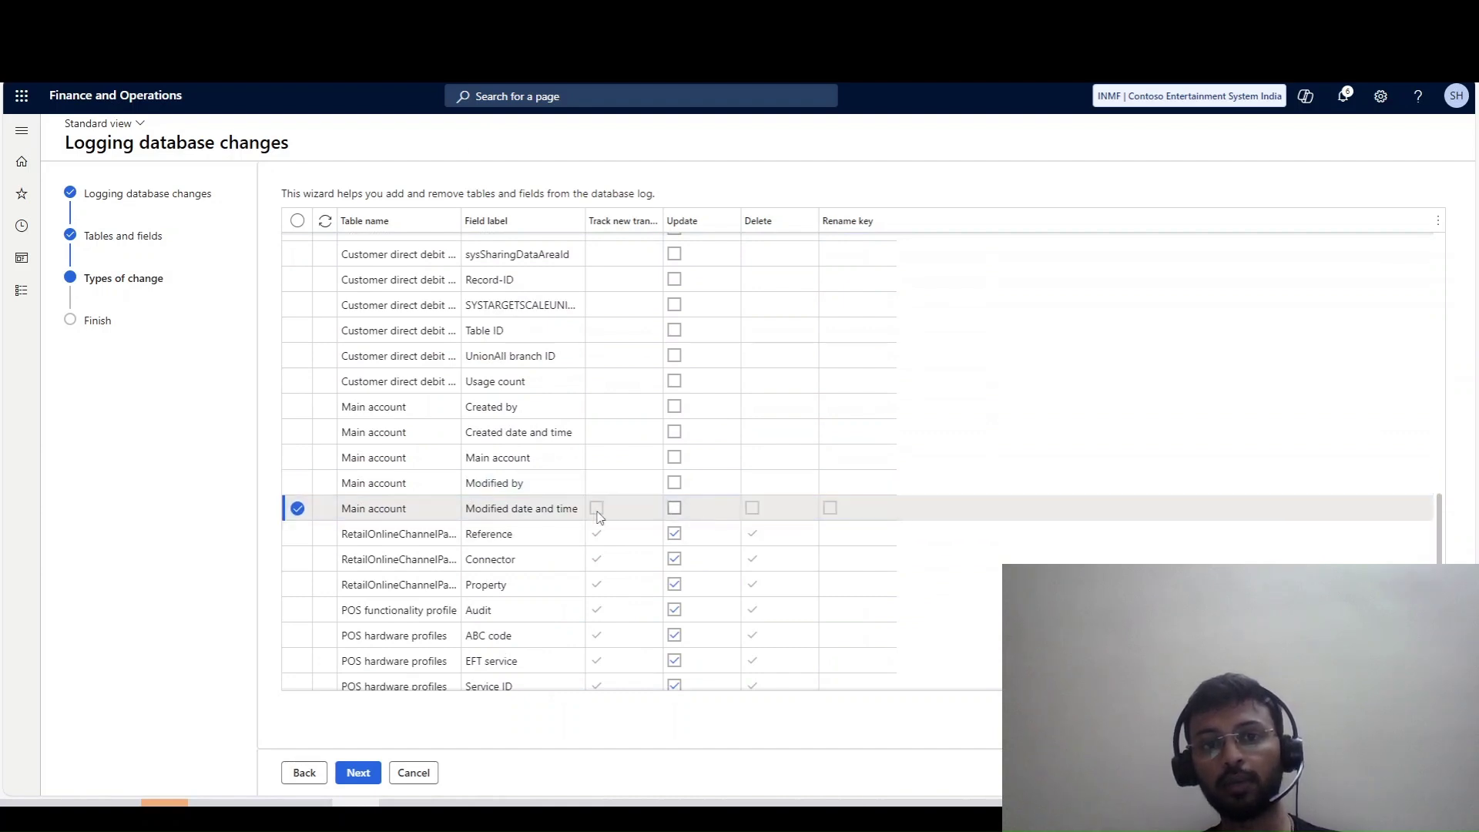
Step: Enable Update logging for Main account's Created by, Created date and time, Main account, Modified by, and Modified date and time fields
click(681, 510)
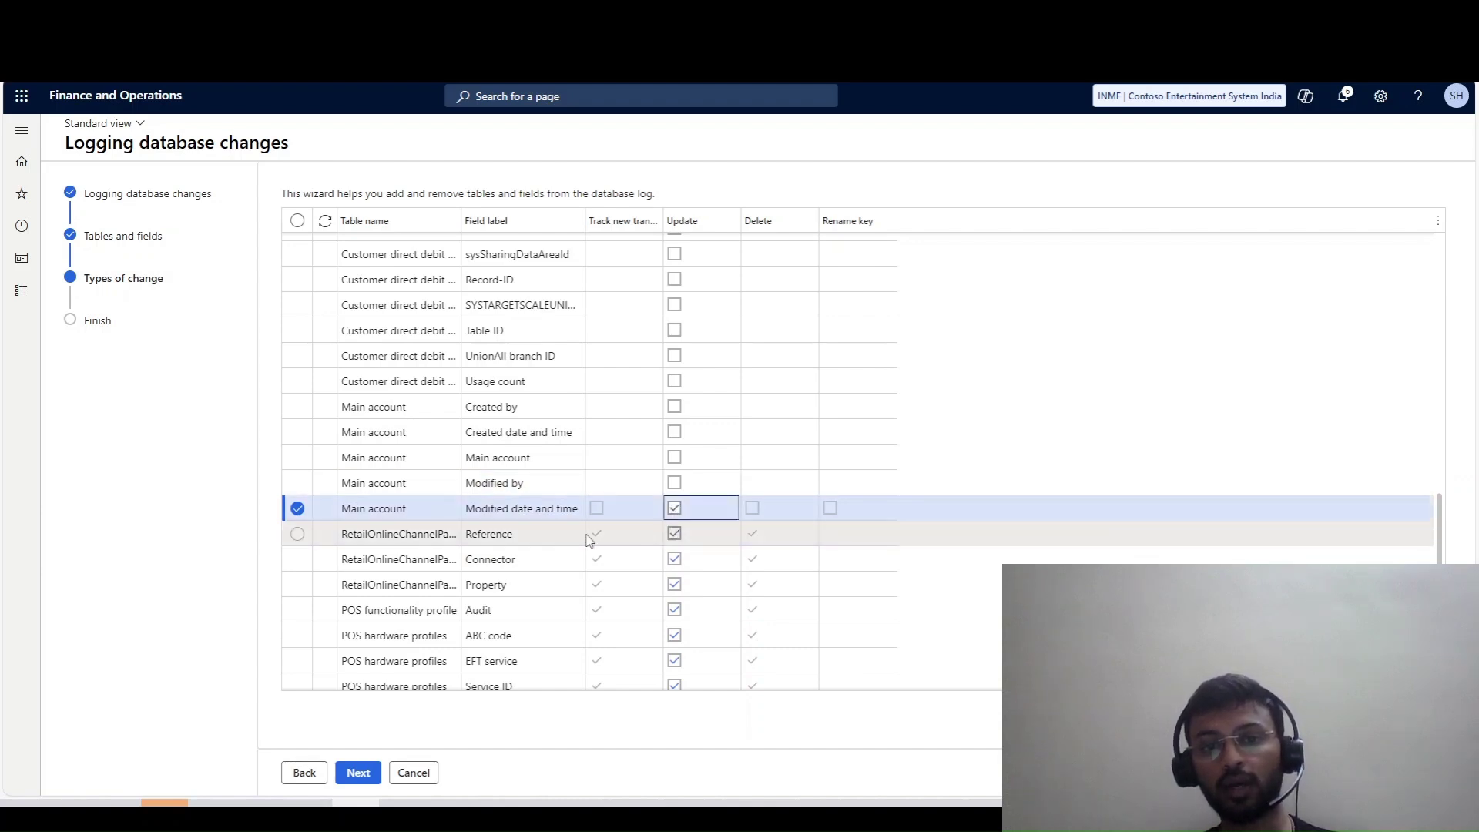
click(674, 508)
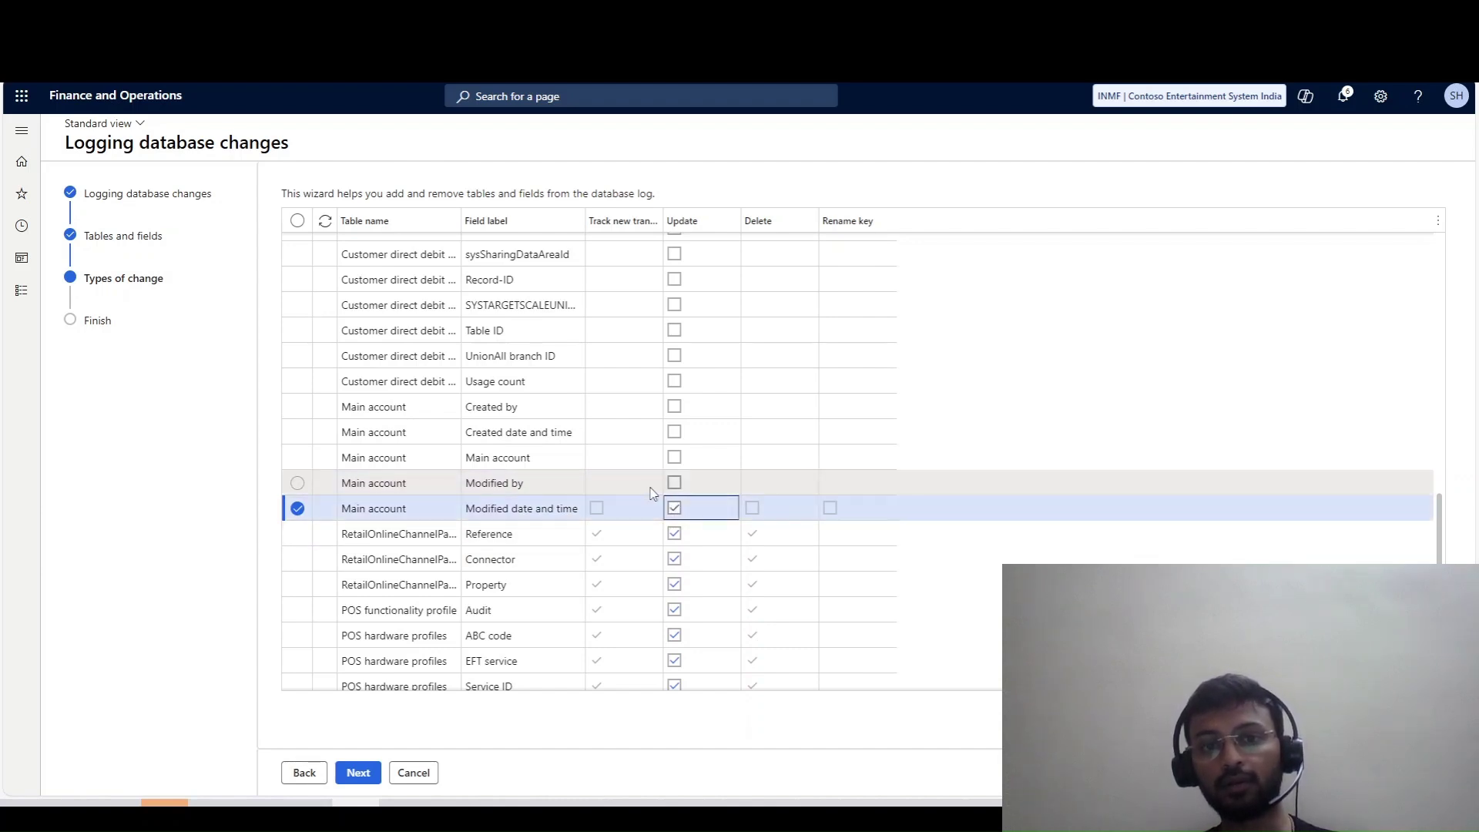
click(675, 484)
click(675, 484)
click(675, 458)
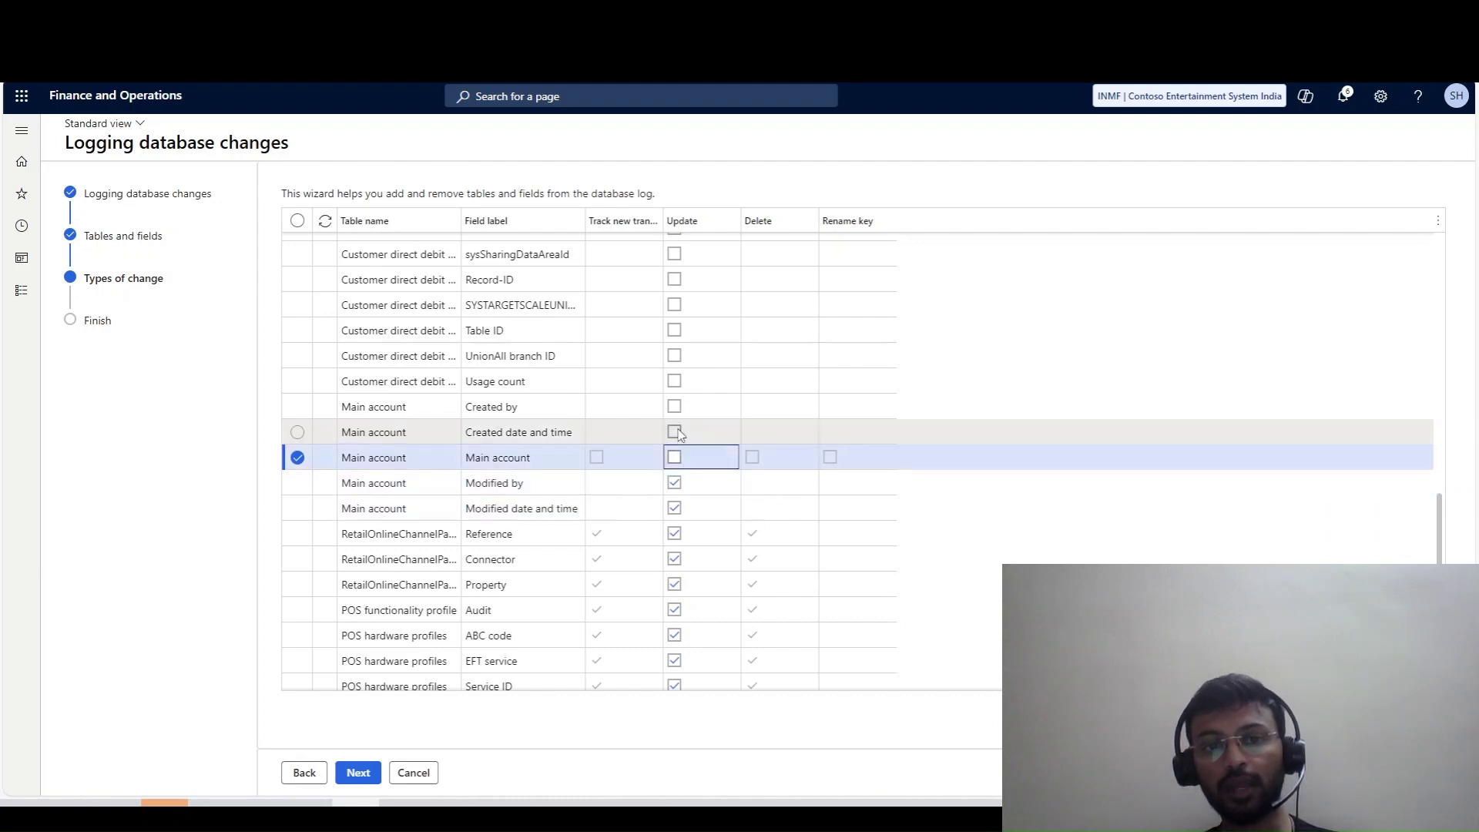
click(677, 433)
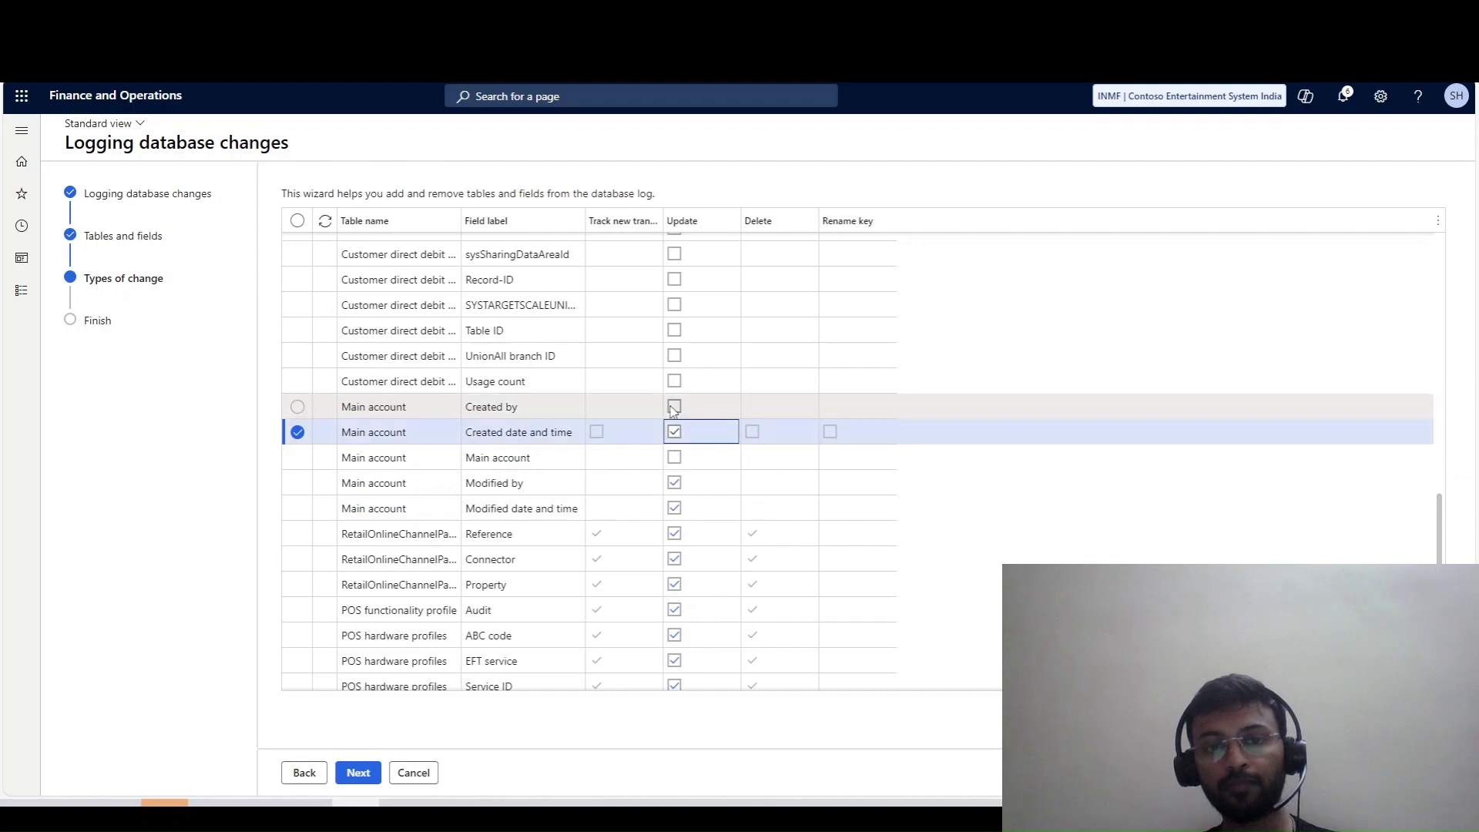
click(675, 457)
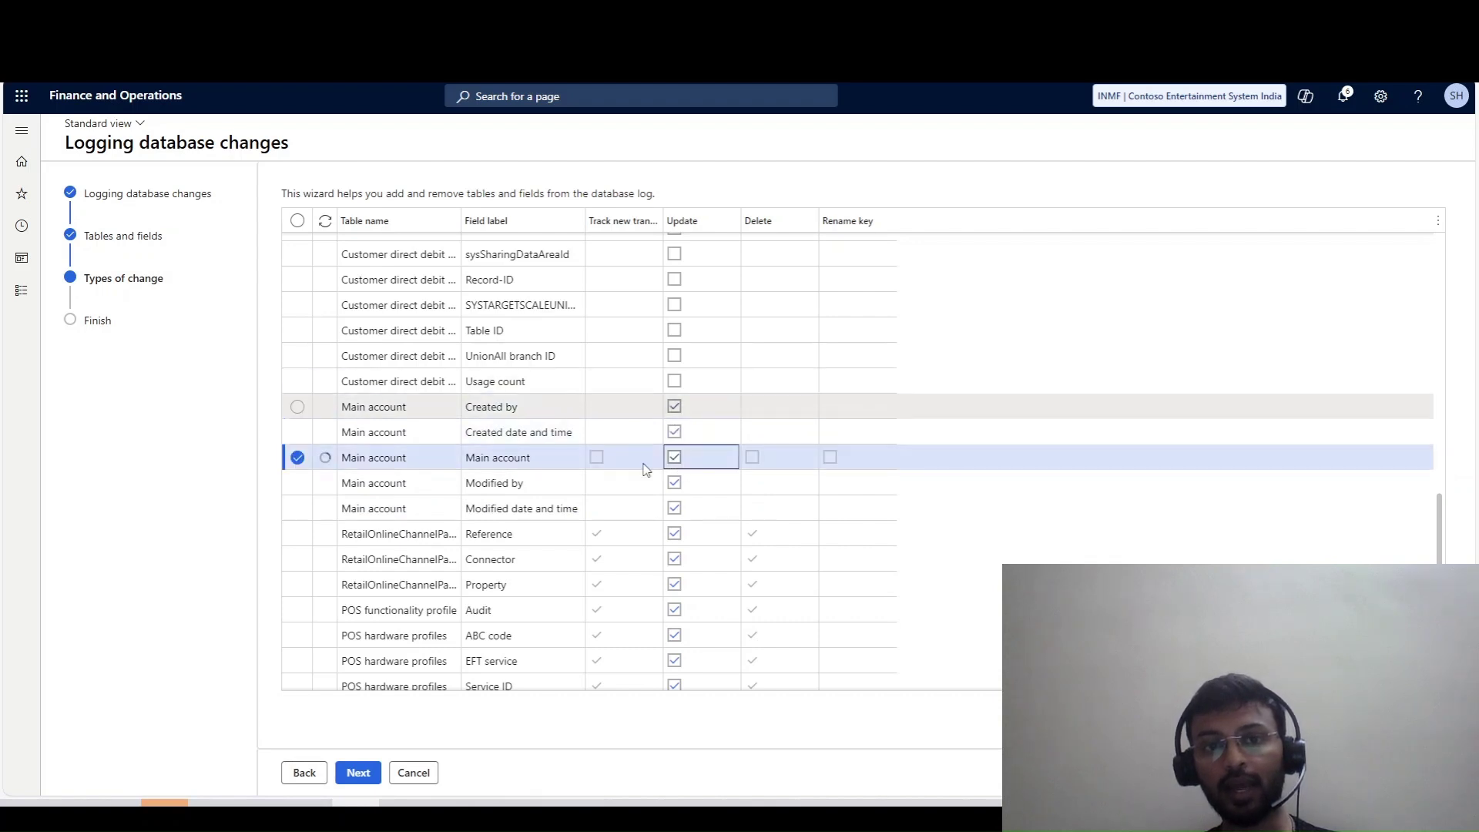
click(608, 414)
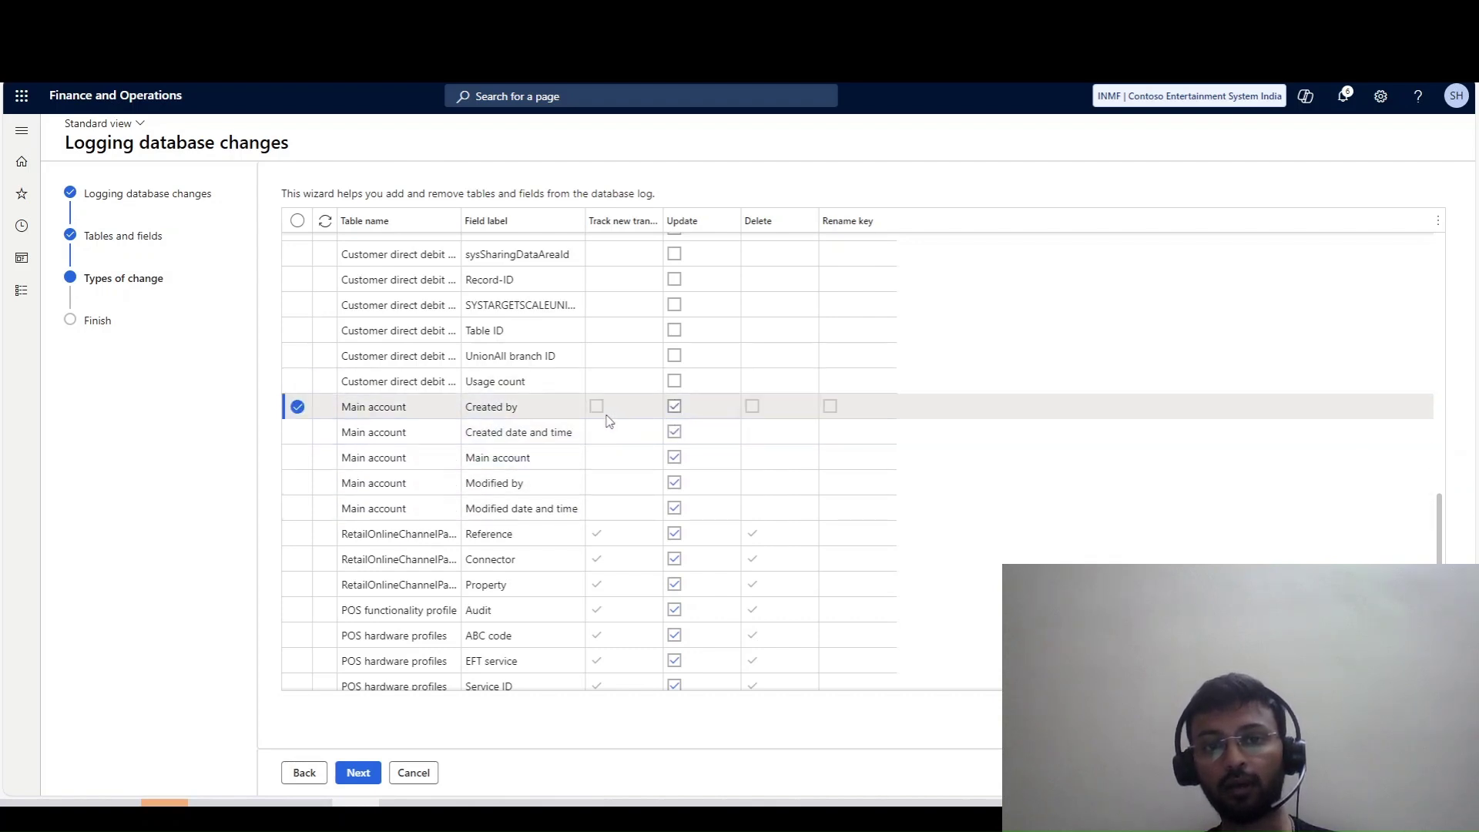
click(674, 432)
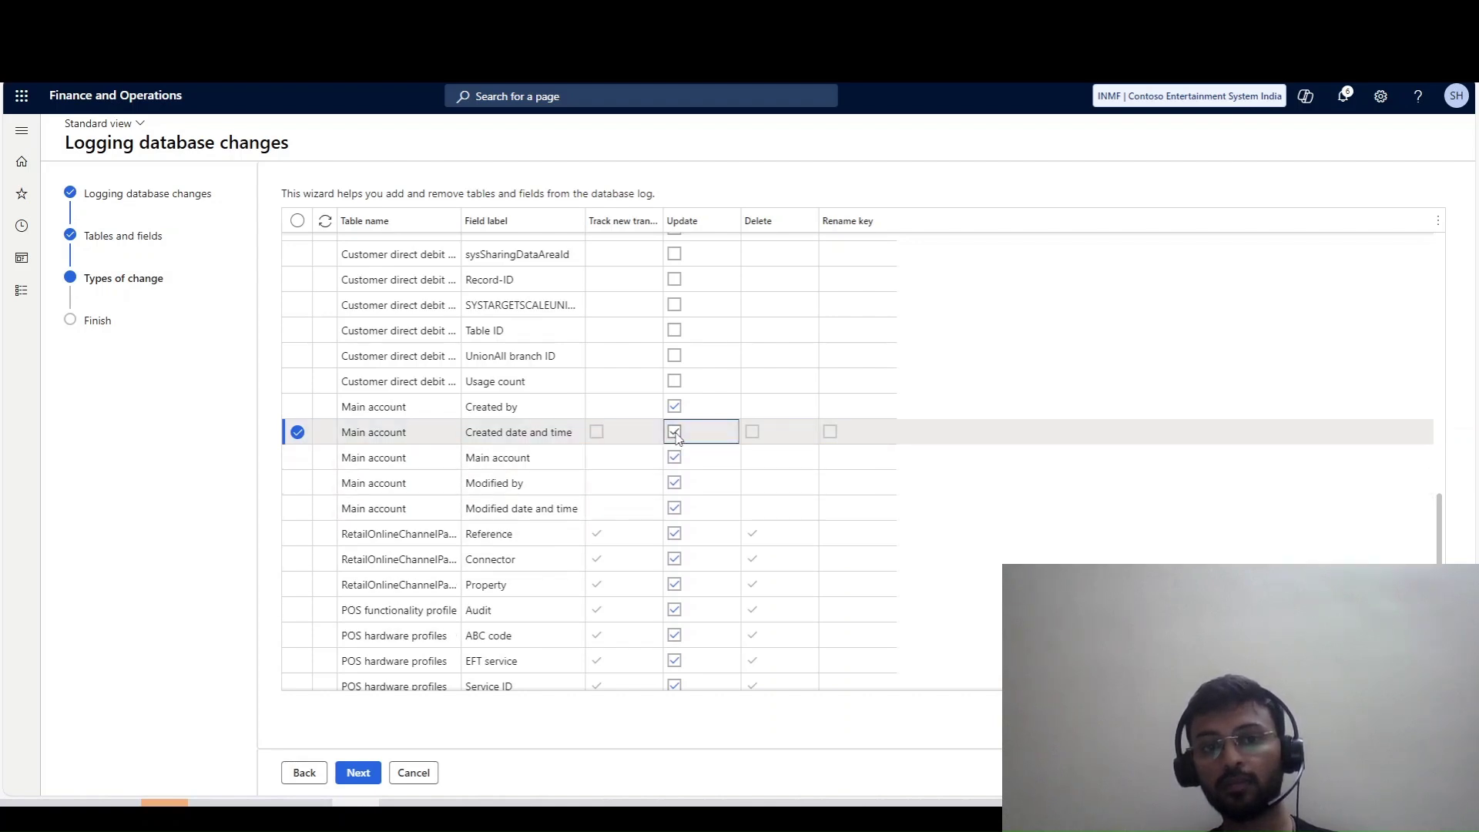
Step: Finish the logging wizard and agree to continue with logging more than 40 fields on the CustDirectDebitMandate and RetailHardwareProfile tables
click(367, 773)
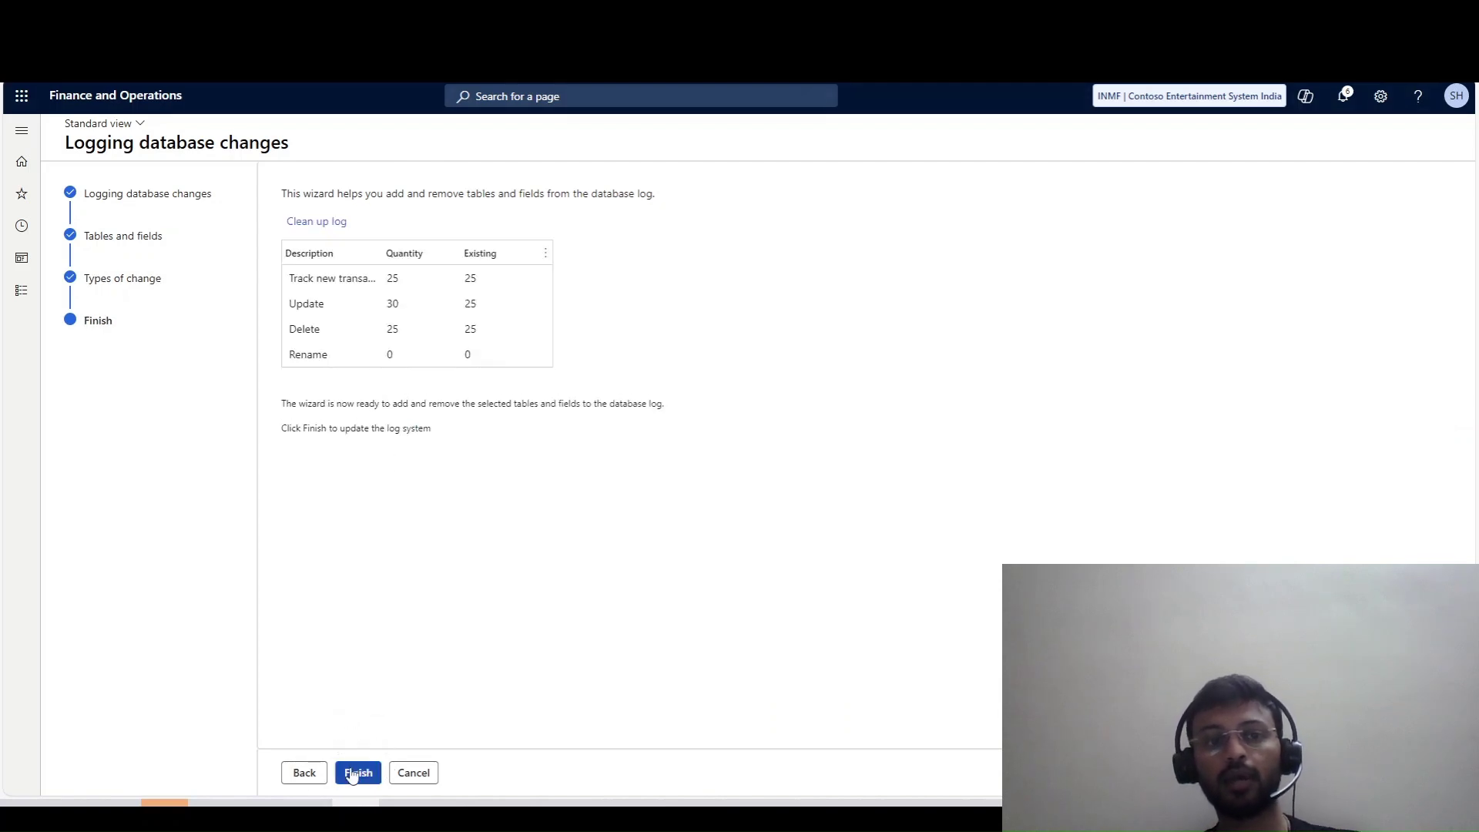
click(356, 773)
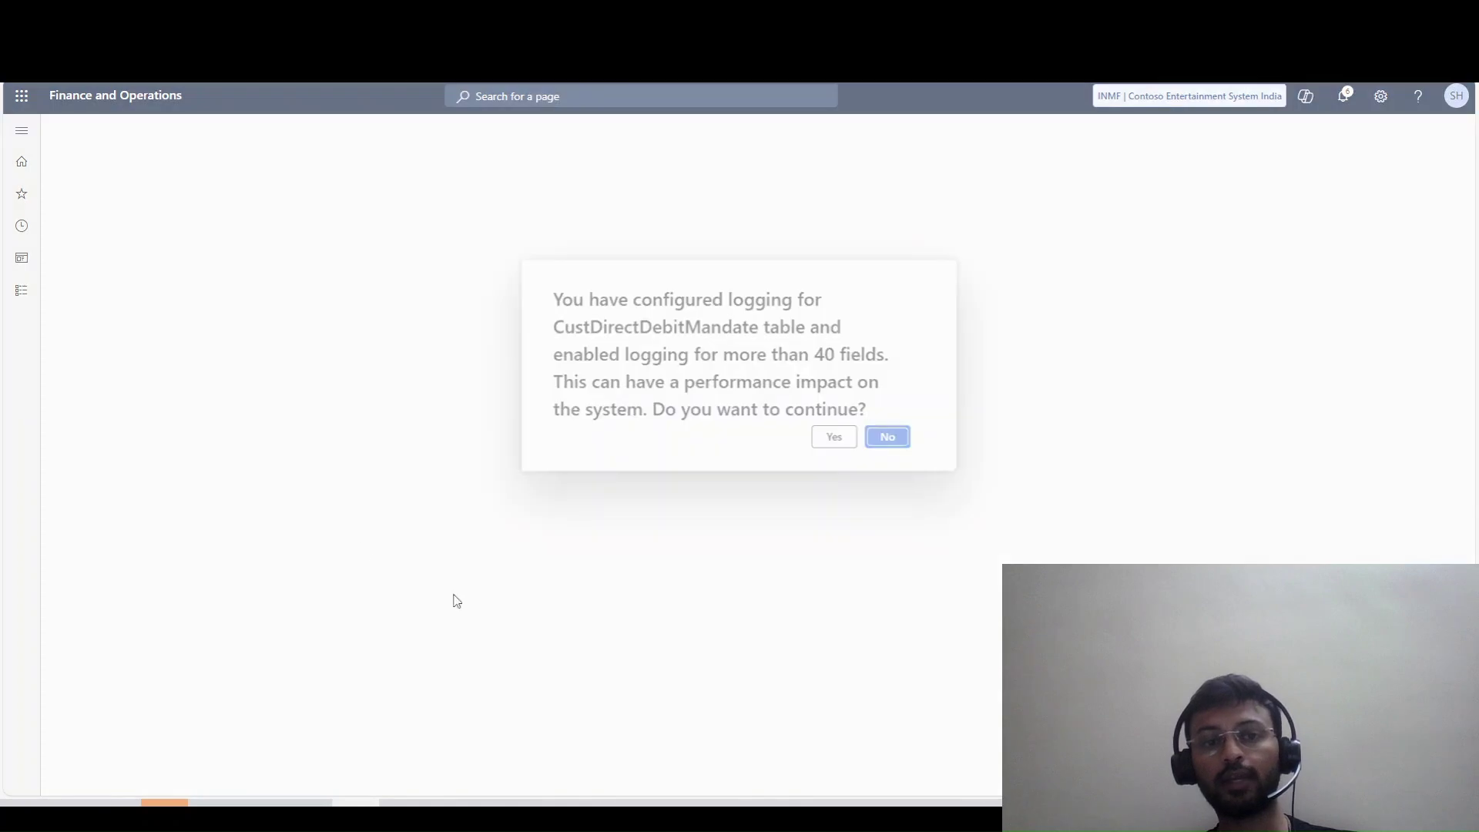
click(846, 444)
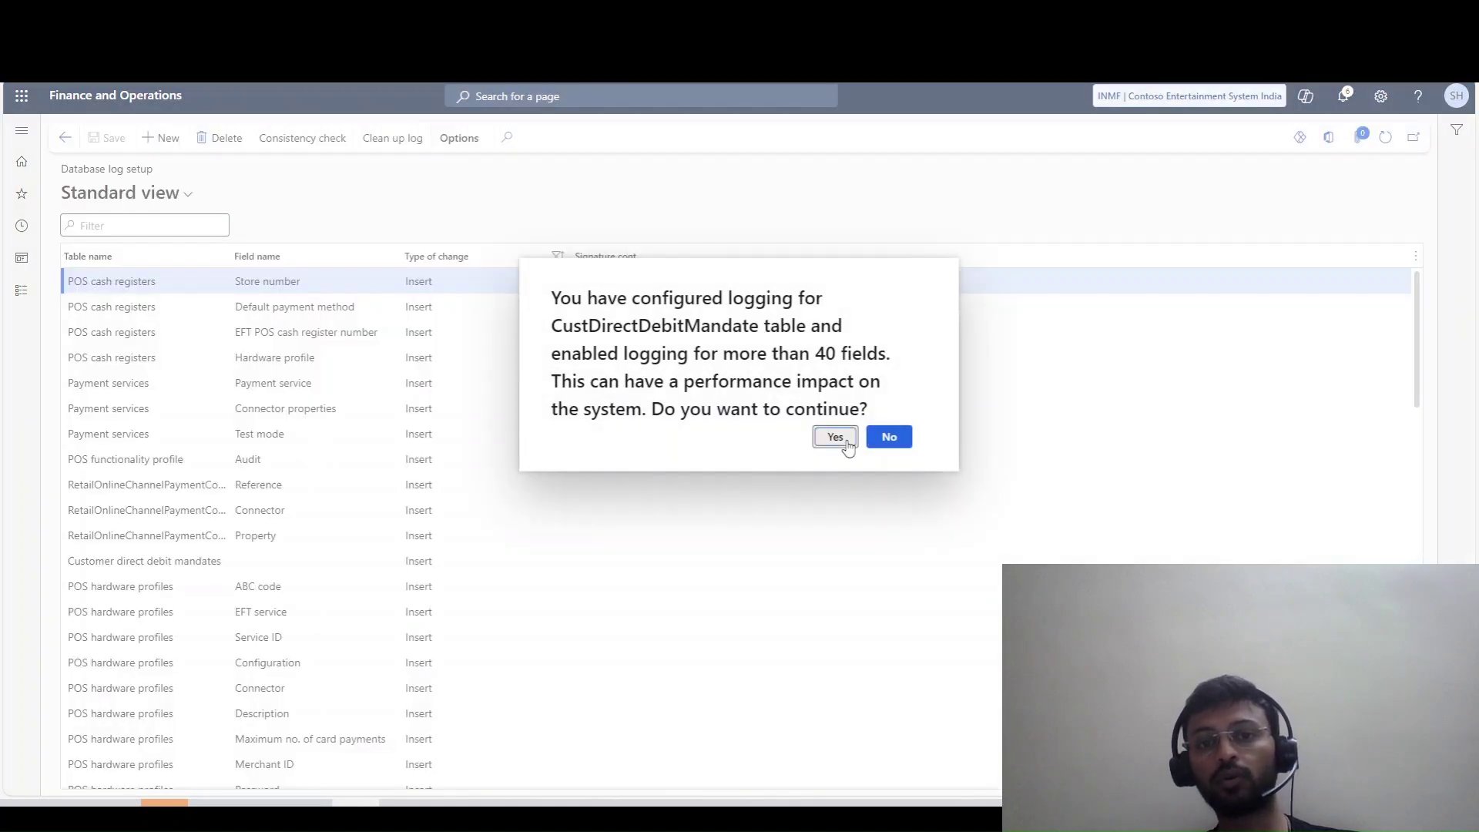
click(833, 437)
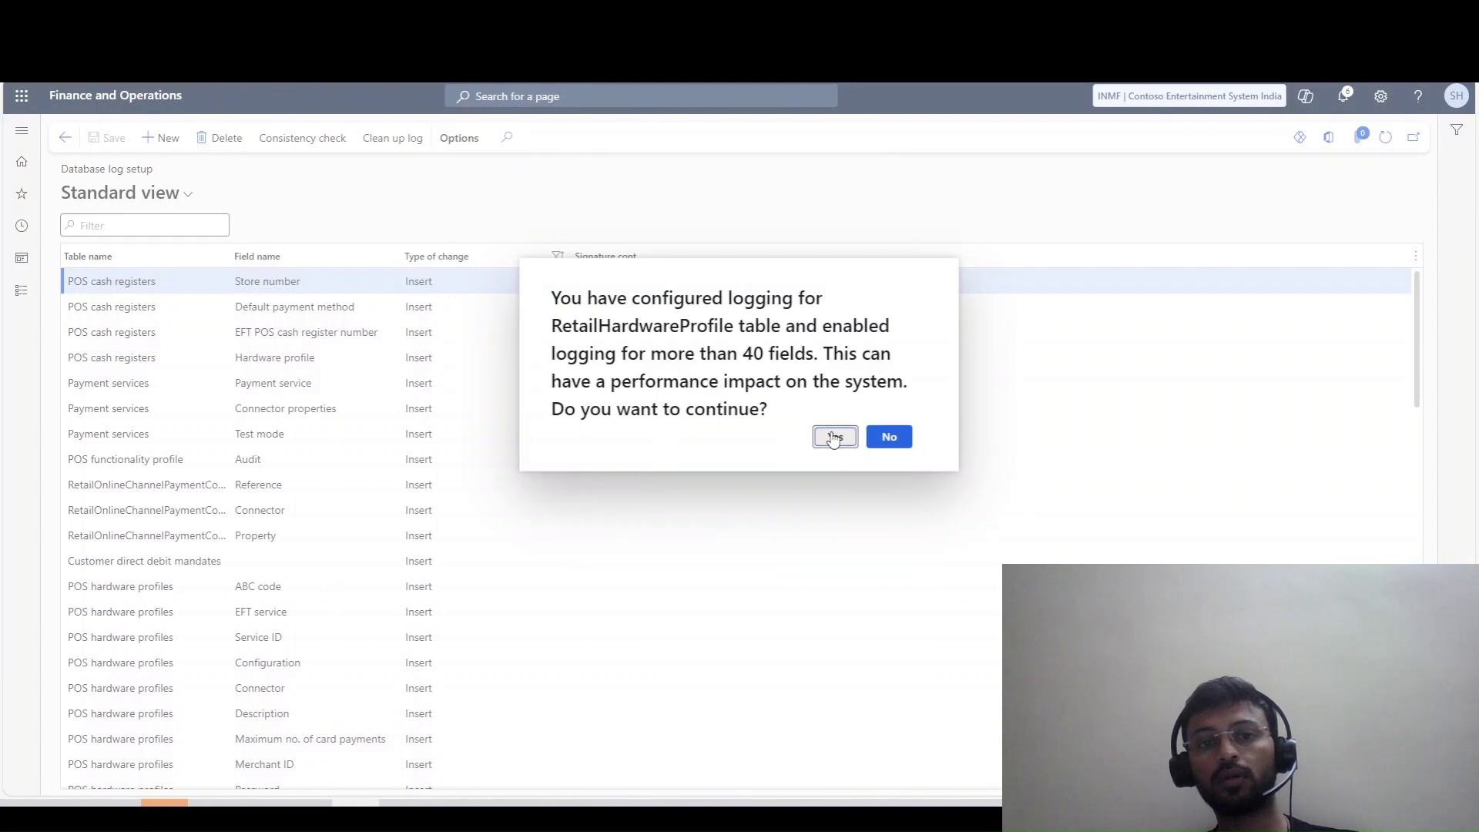
click(832, 438)
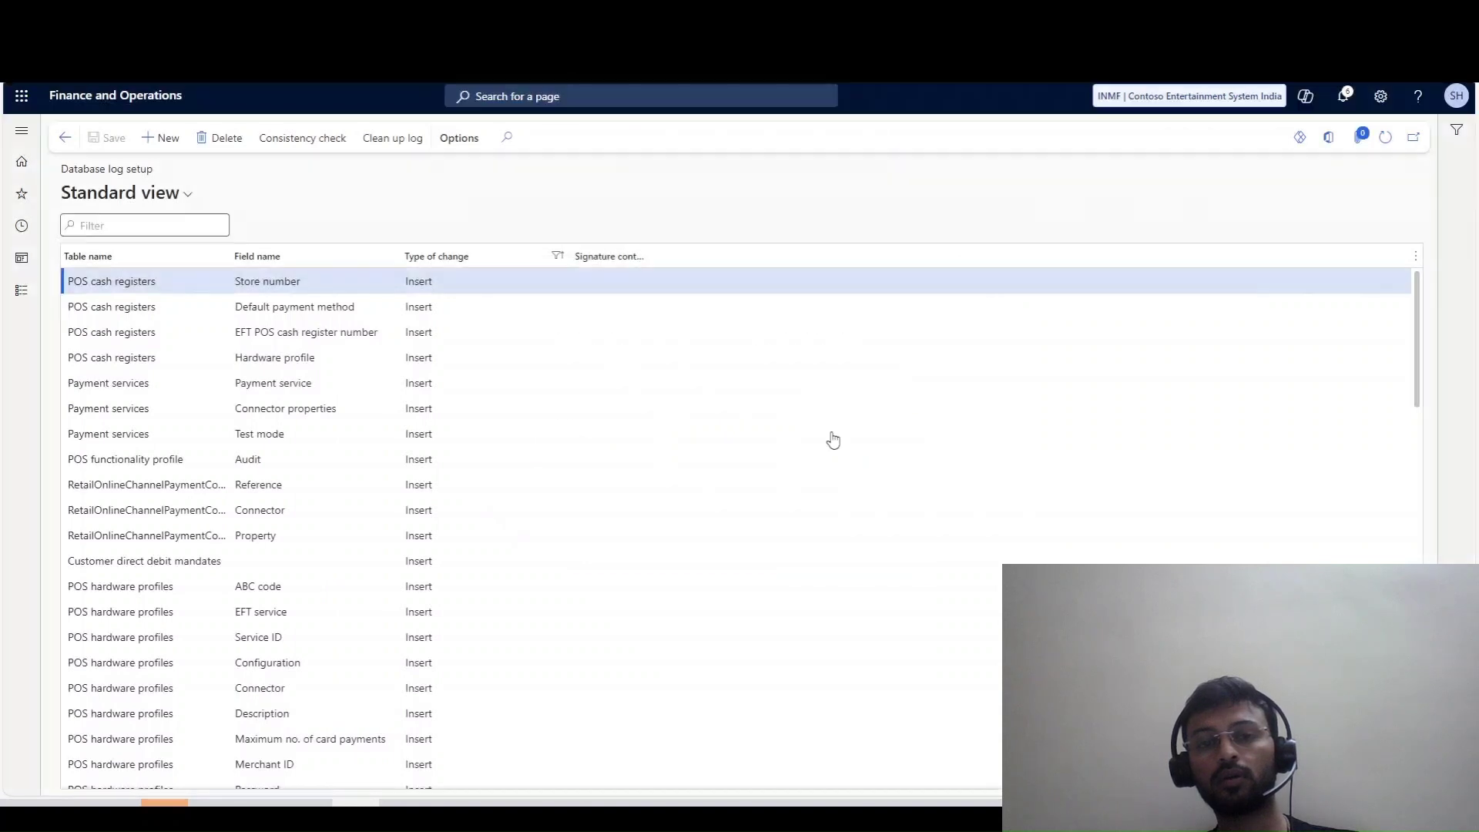
click(834, 438)
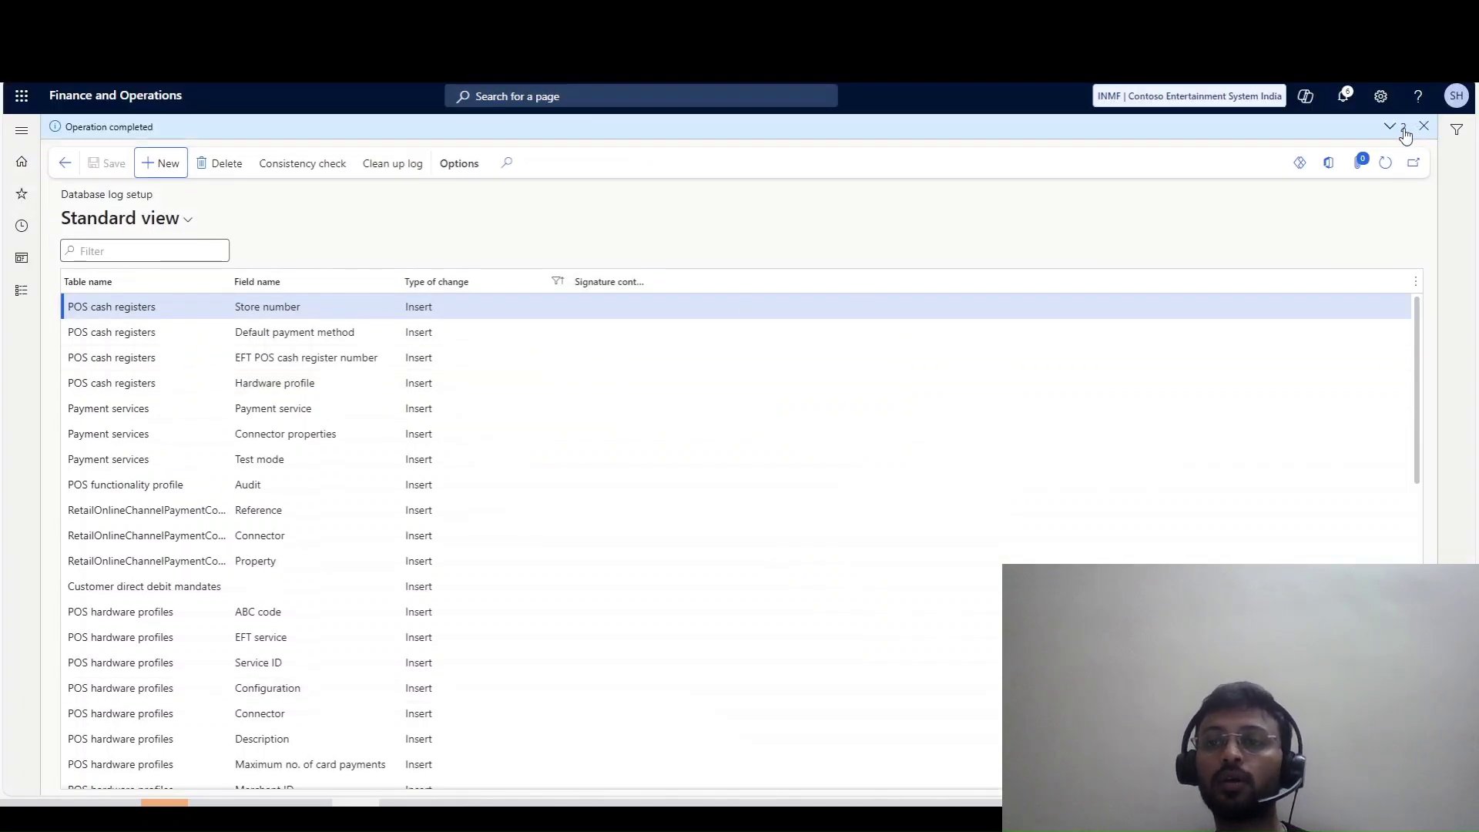
Step: Look through the Database log setup list for the Main account fields and their type of change
click(1396, 127)
scroll(959, 542, down, 20)
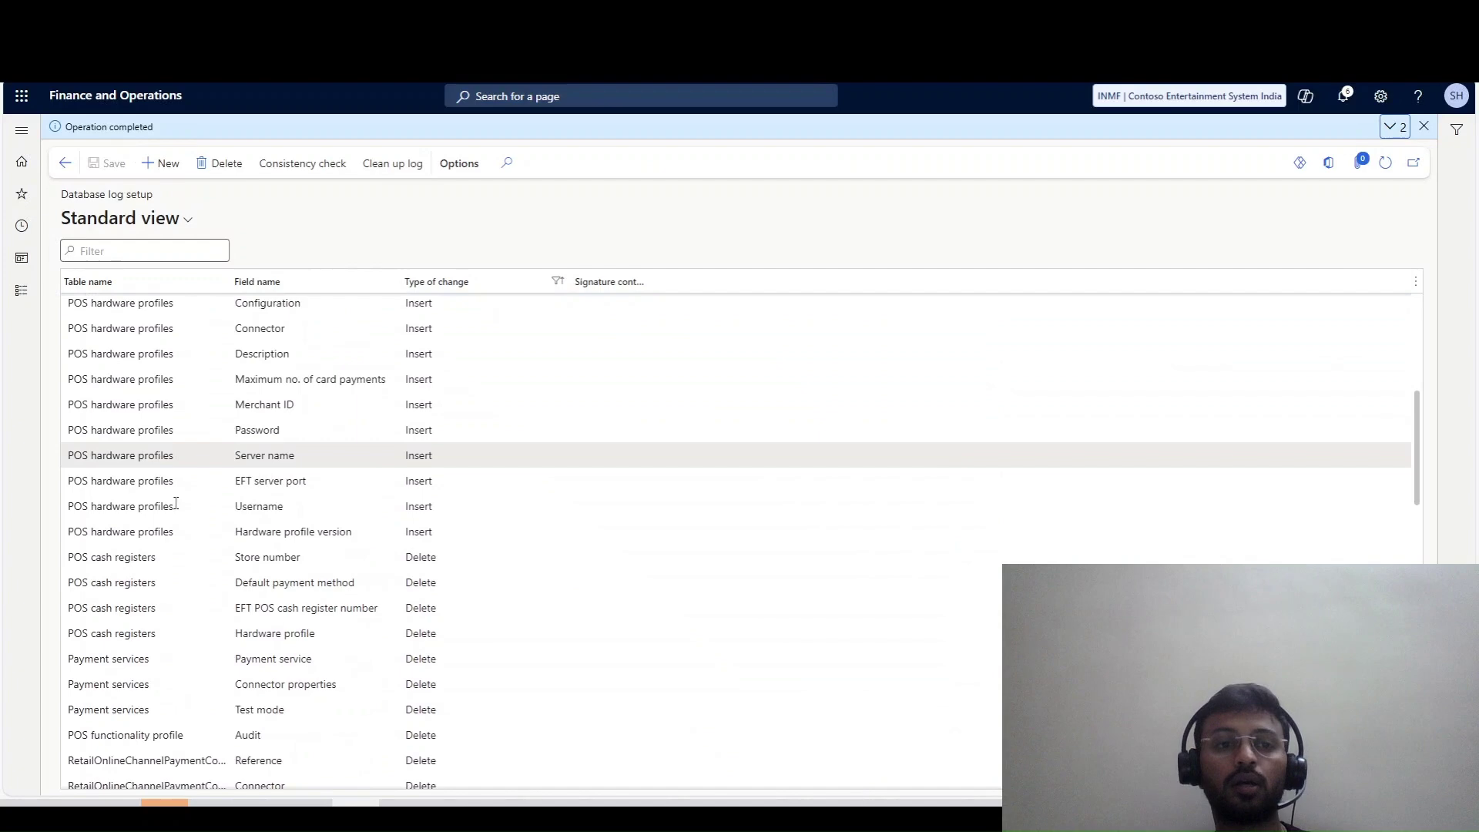
scroll(205, 726, up, 7)
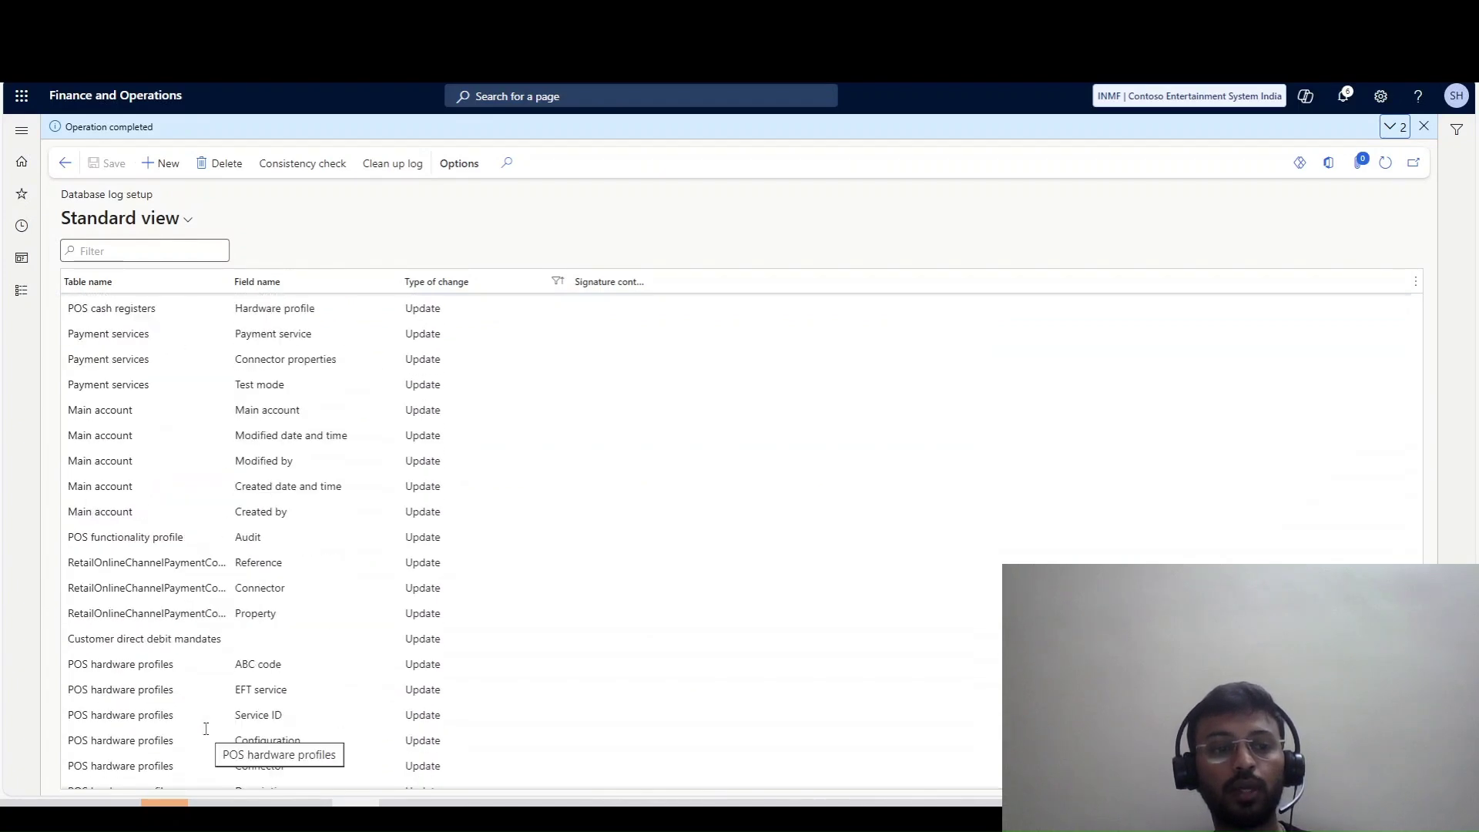
Step: Review the Main account rows in the Database log setup list, down to the Created by field
scroll(129, 645, down, 2)
drag(132, 602, 19, 616)
drag(132, 627, 122, 679)
drag(127, 678, 58, 712)
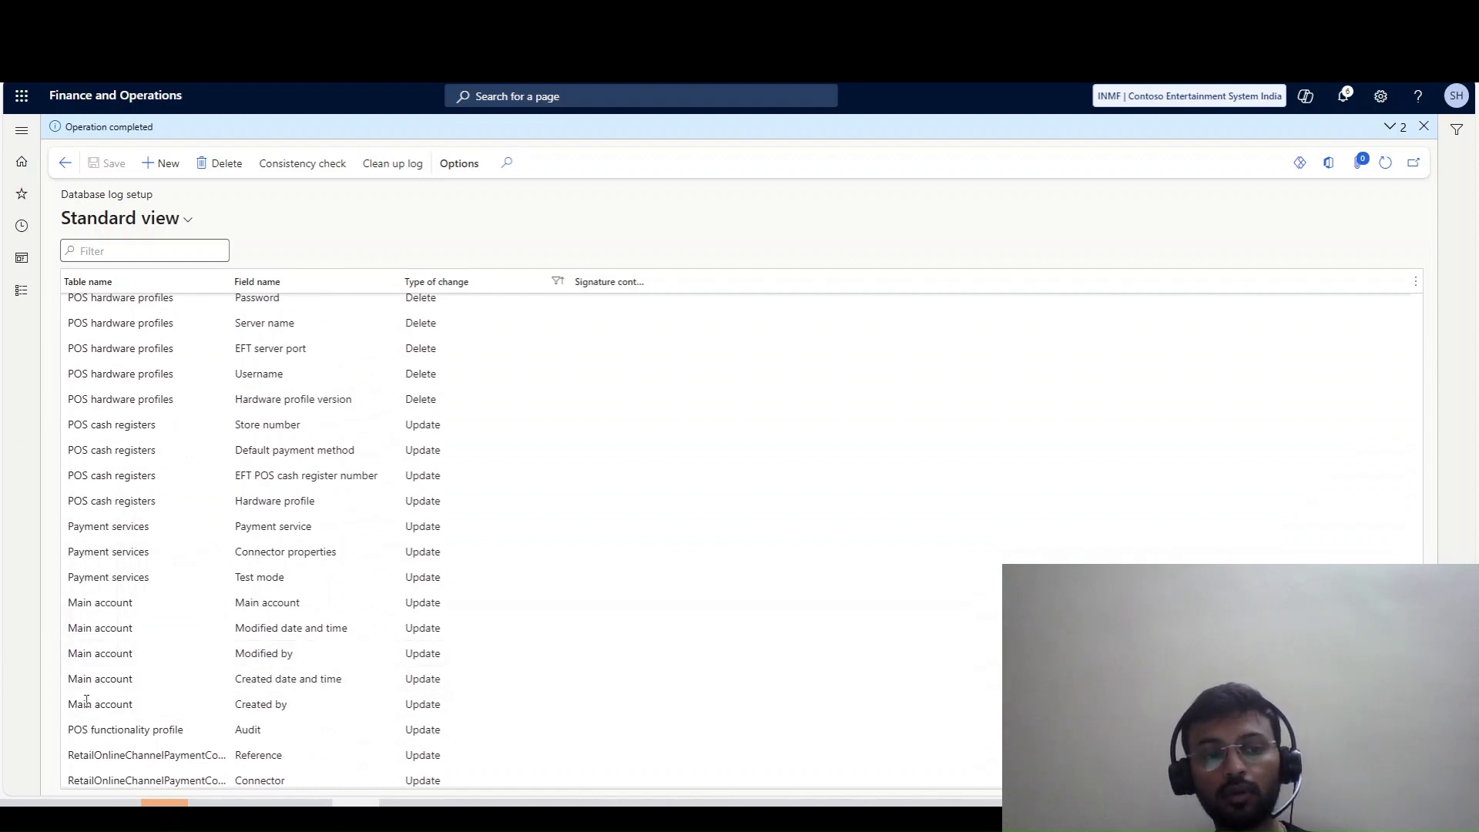
click(140, 620)
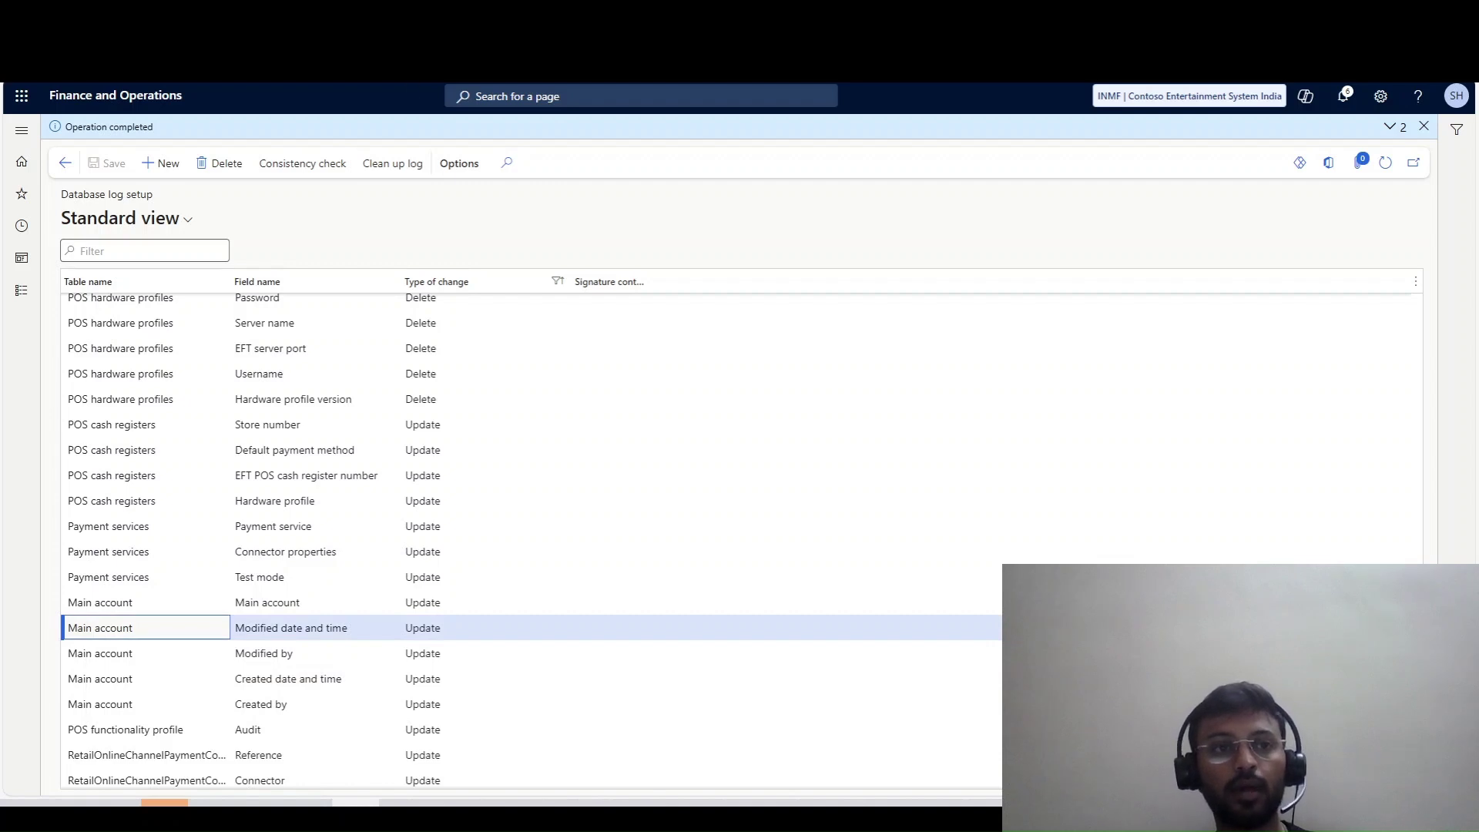
Step: Open the Main accounts page for the India chart of accounts in the General ledger module
click(18, 290)
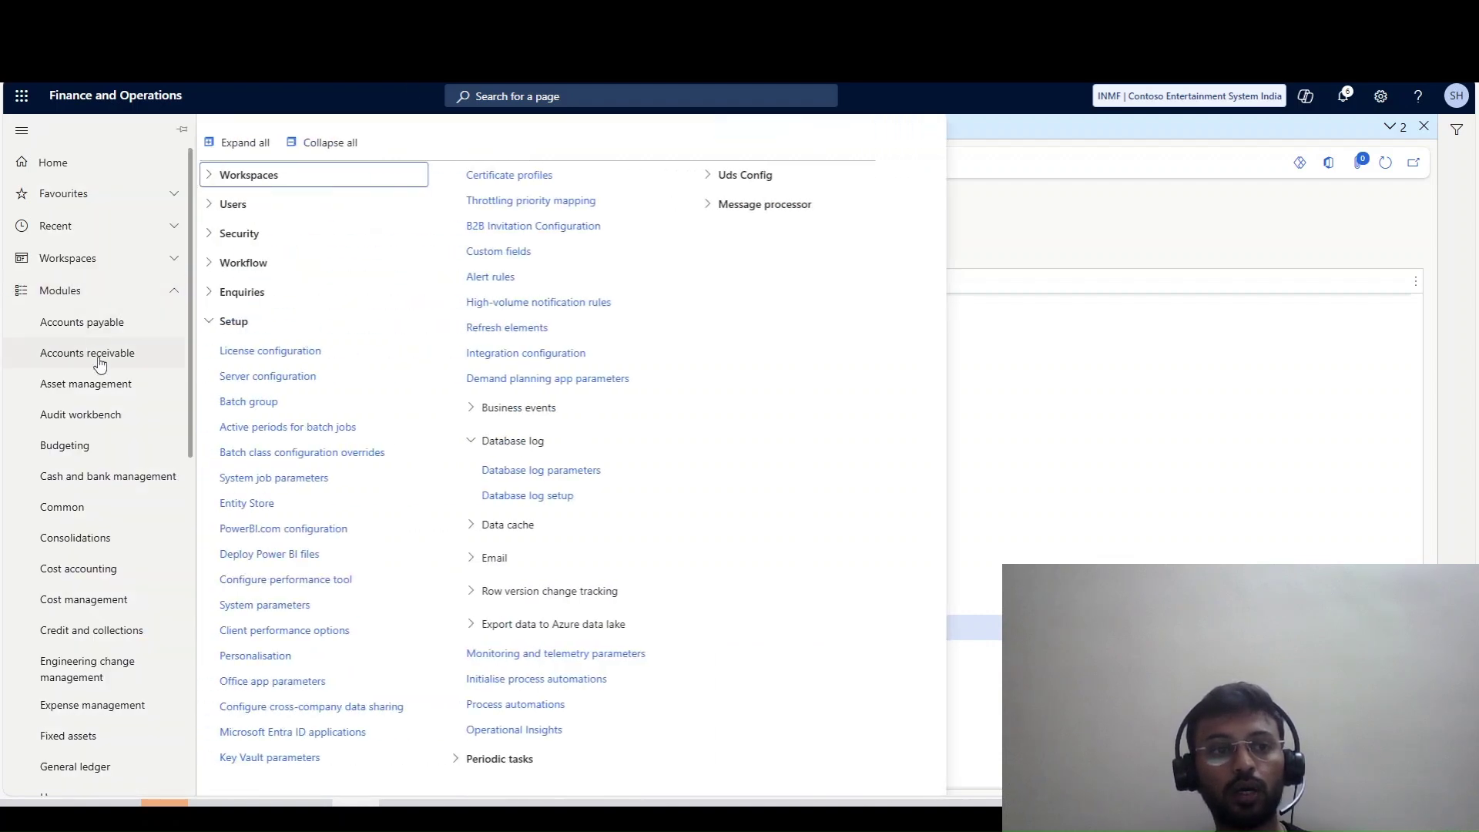
scroll(25, 704, down, 3)
click(62, 574)
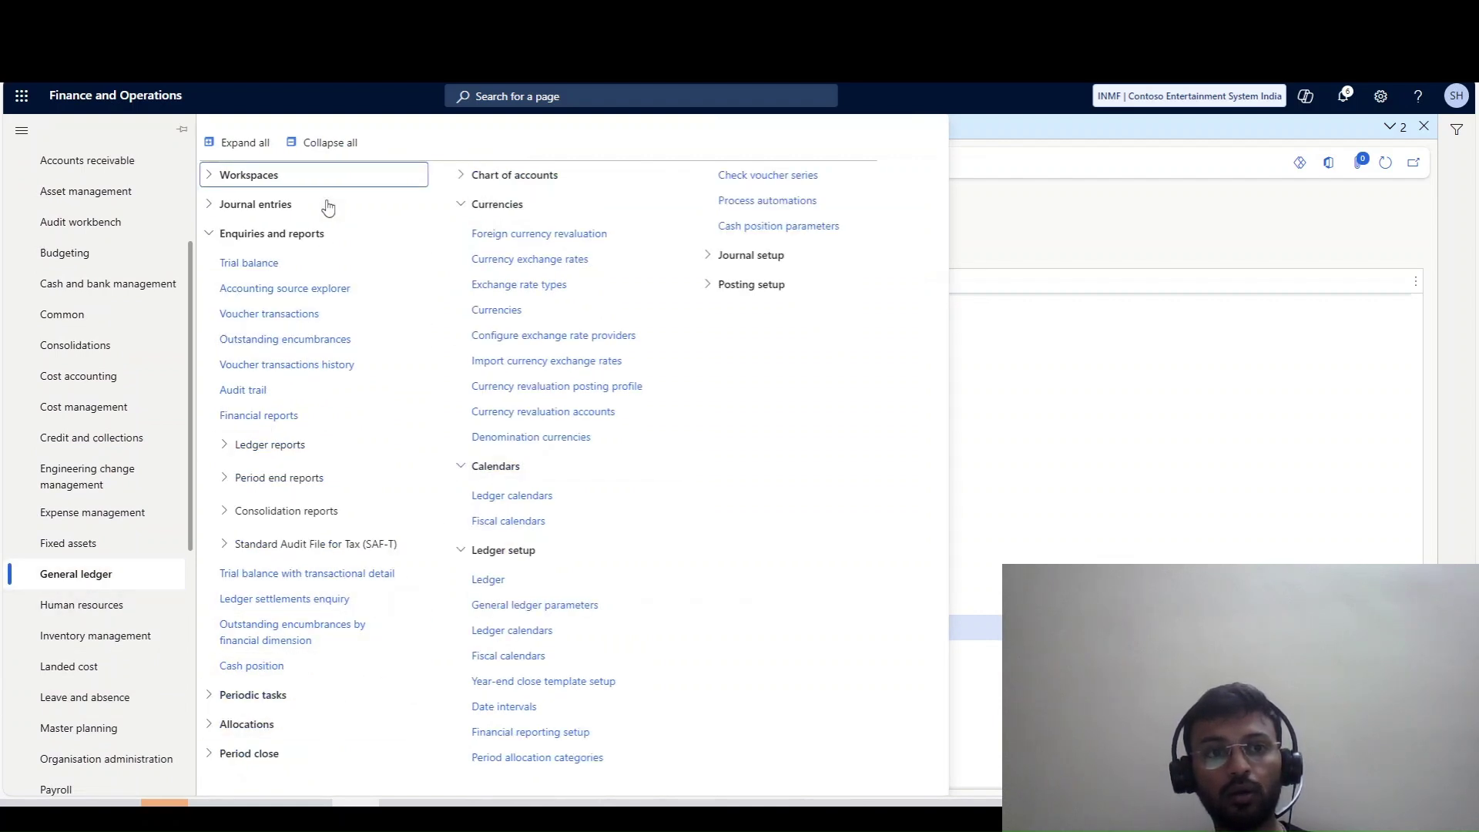
click(304, 150)
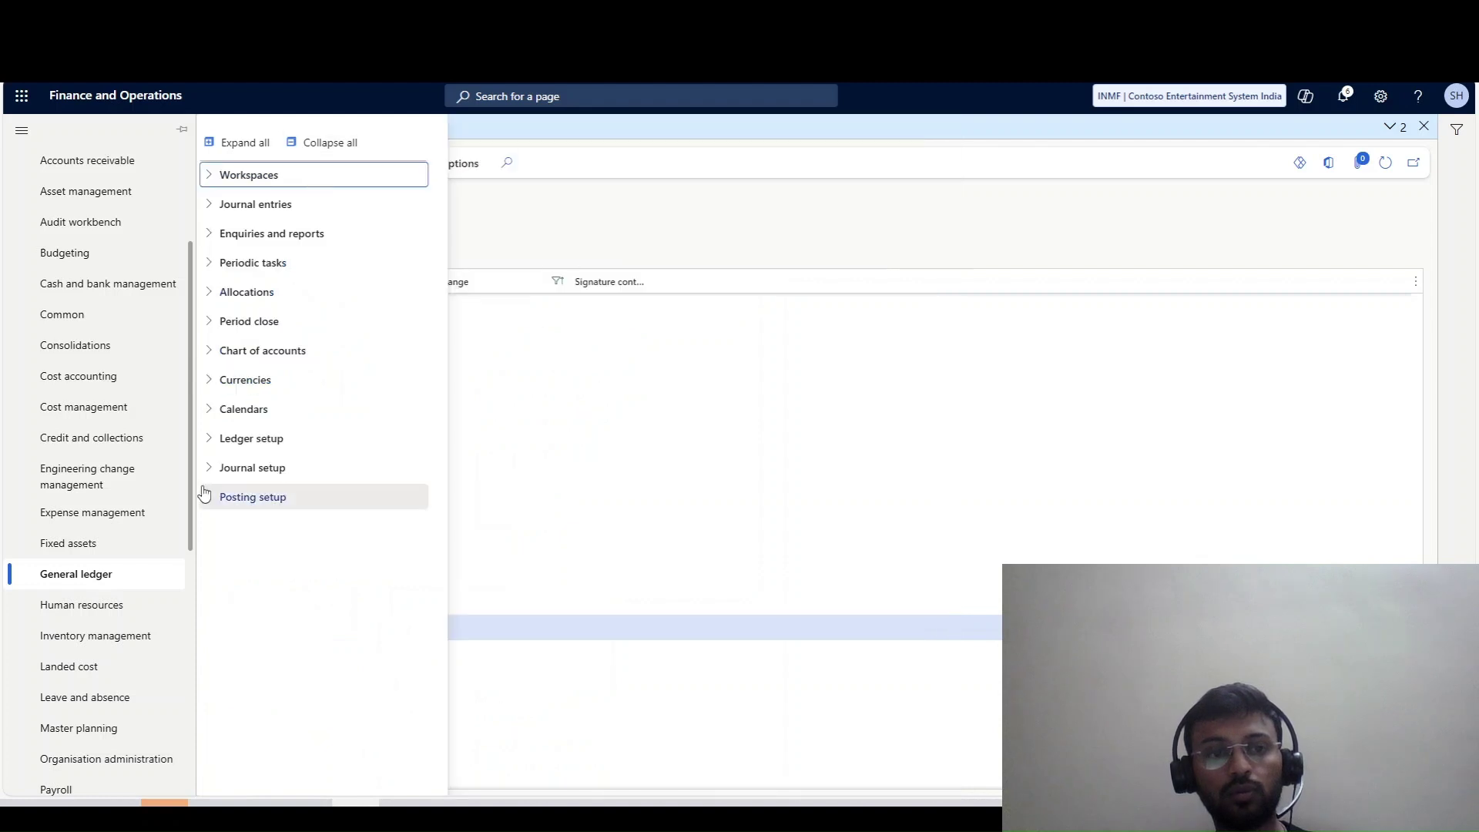
click(227, 352)
double_click(256, 384)
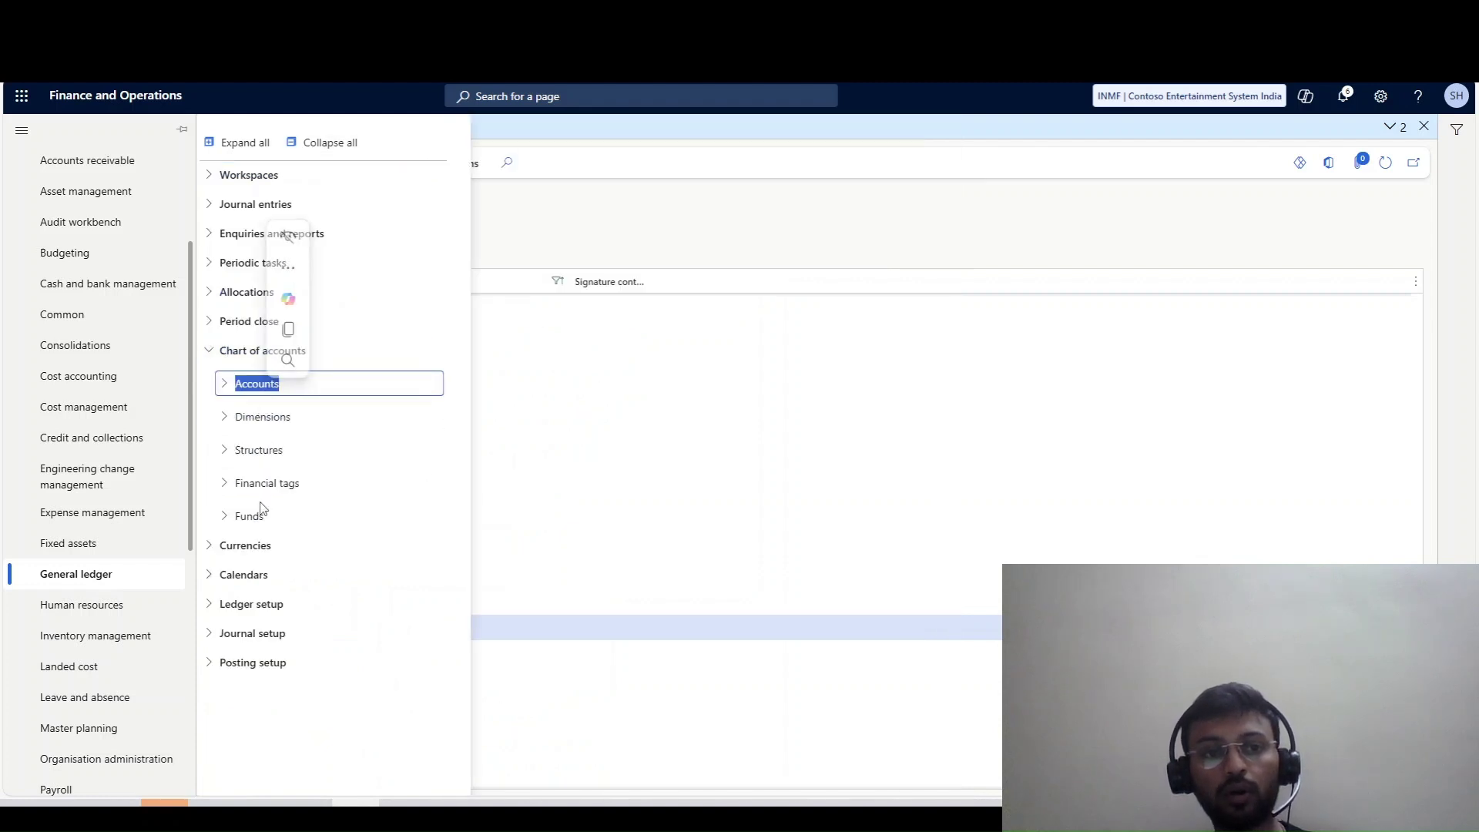
click(225, 385)
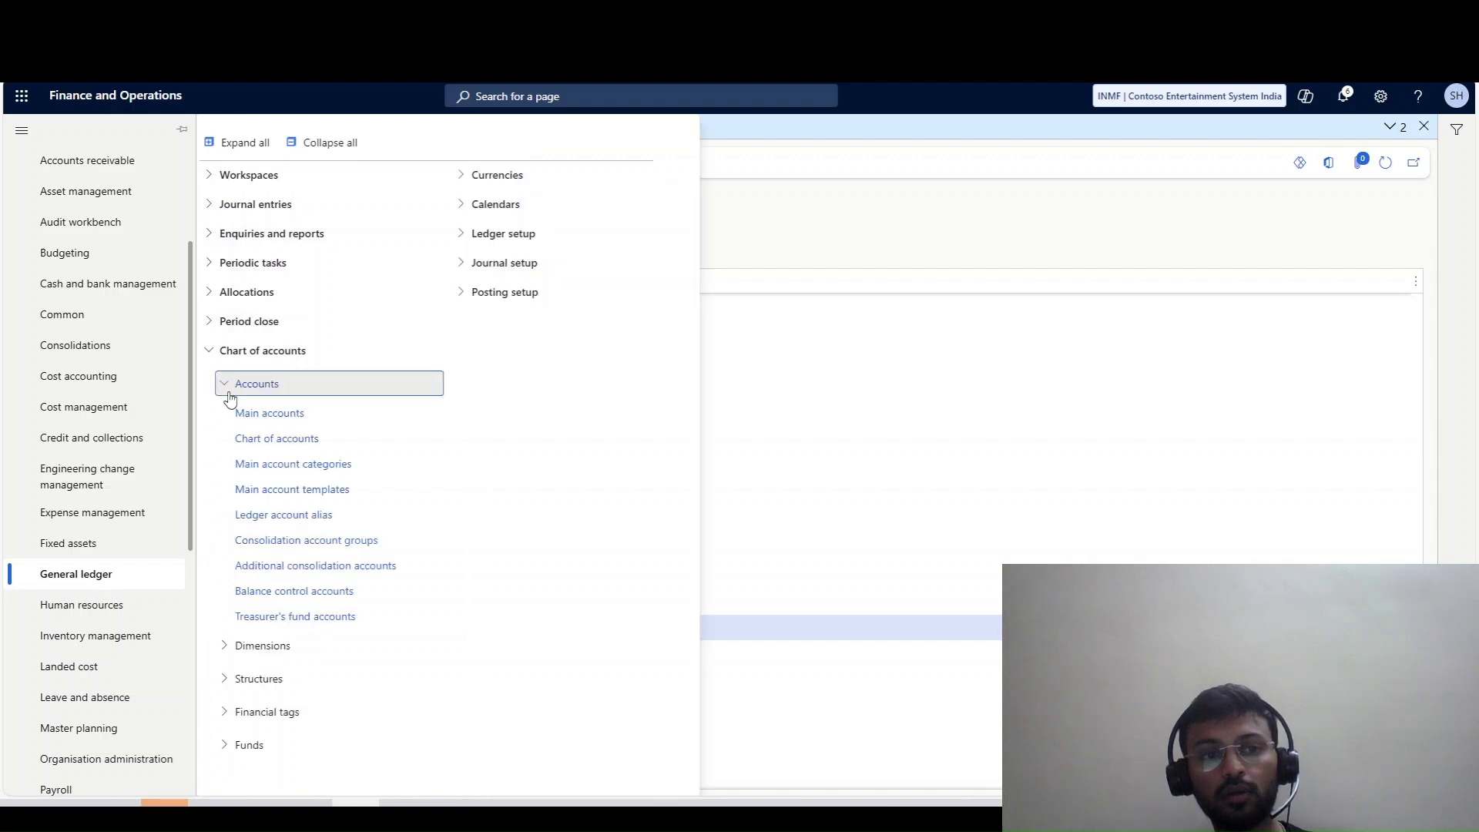
click(259, 439)
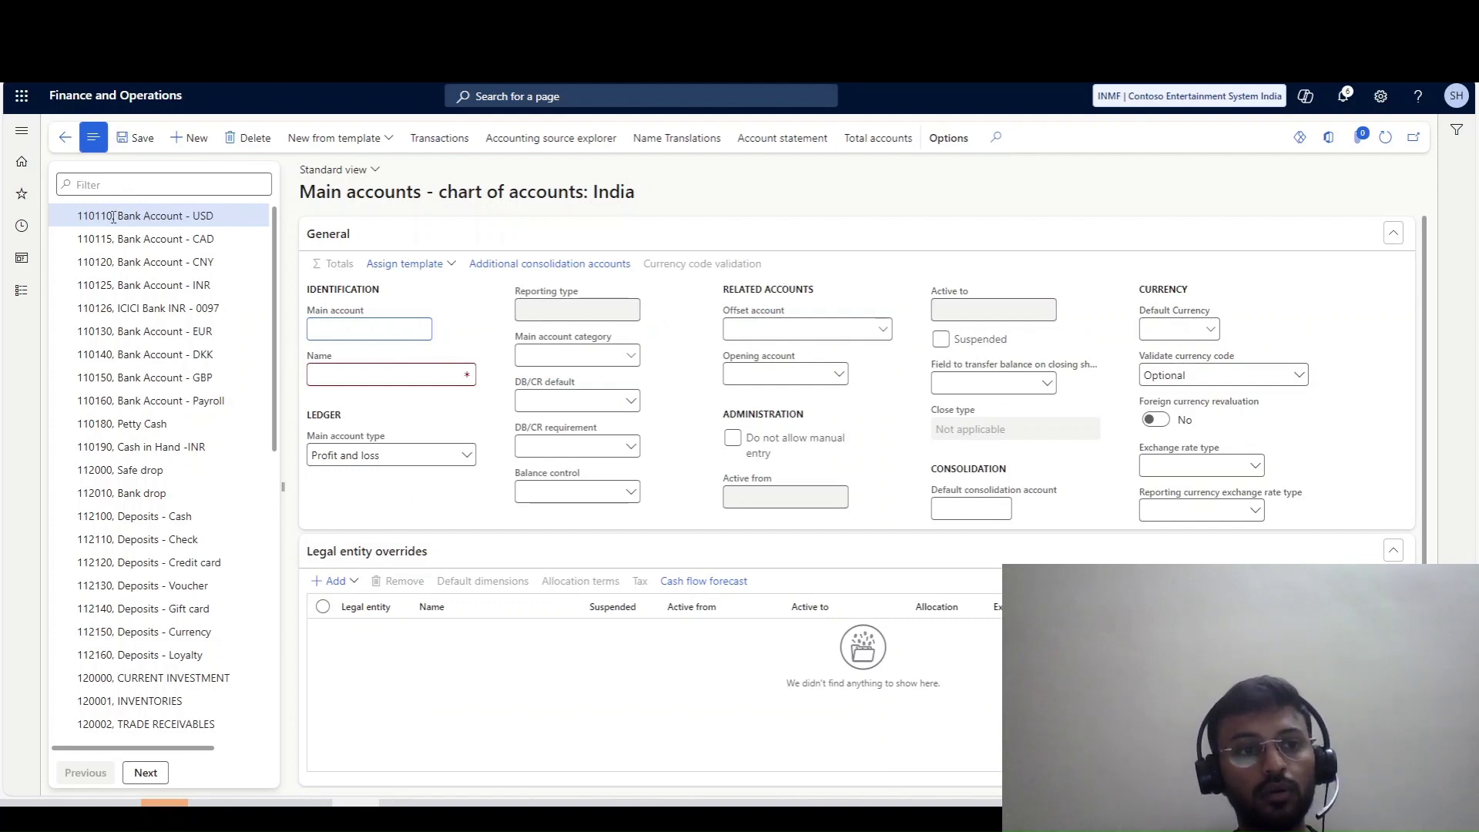
Step: Create a new main account numbered 110111 and name it HDFC Bank Account
drag(113, 217, 66, 225)
key(ctrl+c)
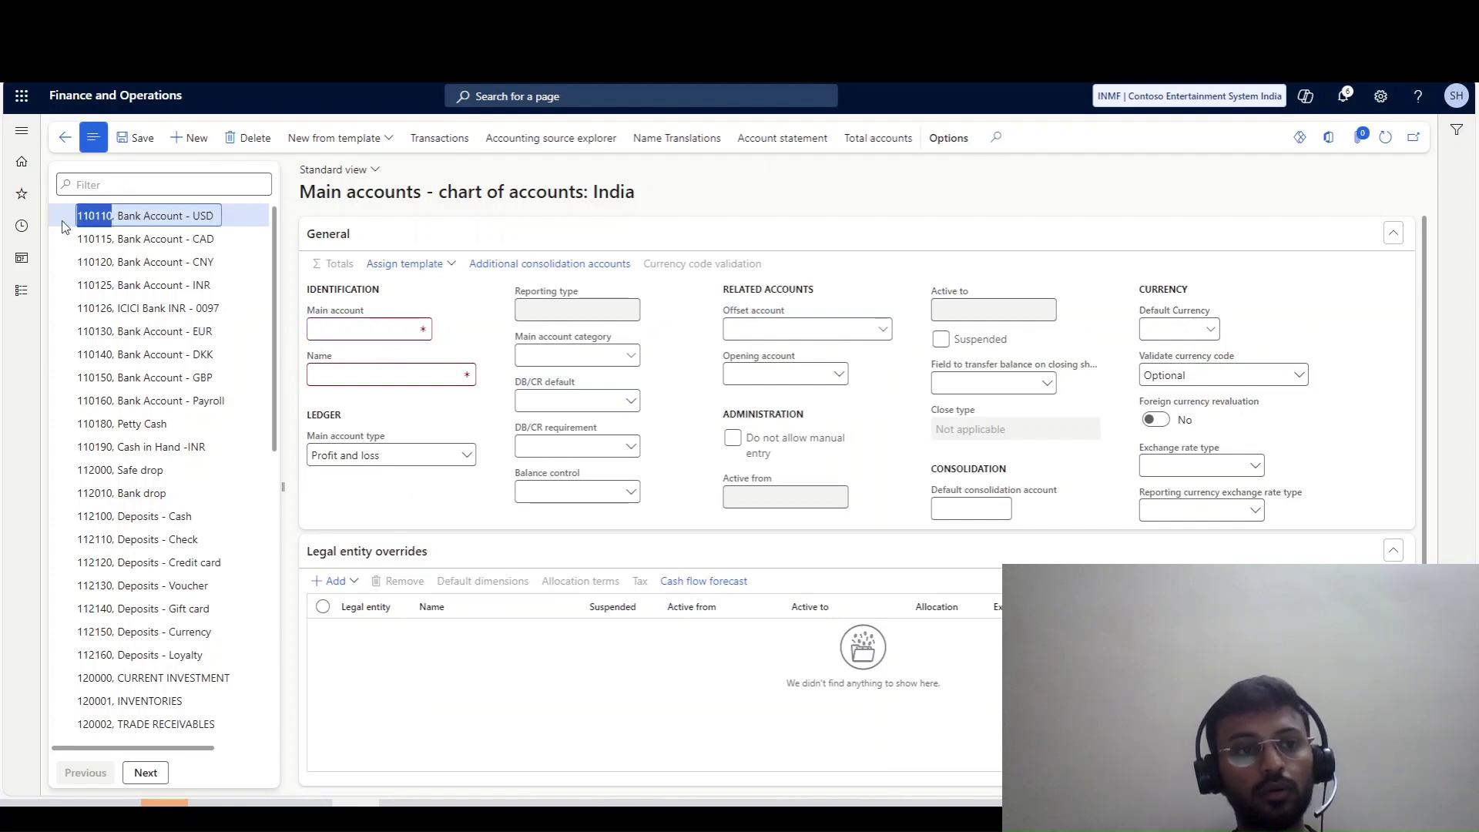
click(358, 336)
key(ctrl+v)
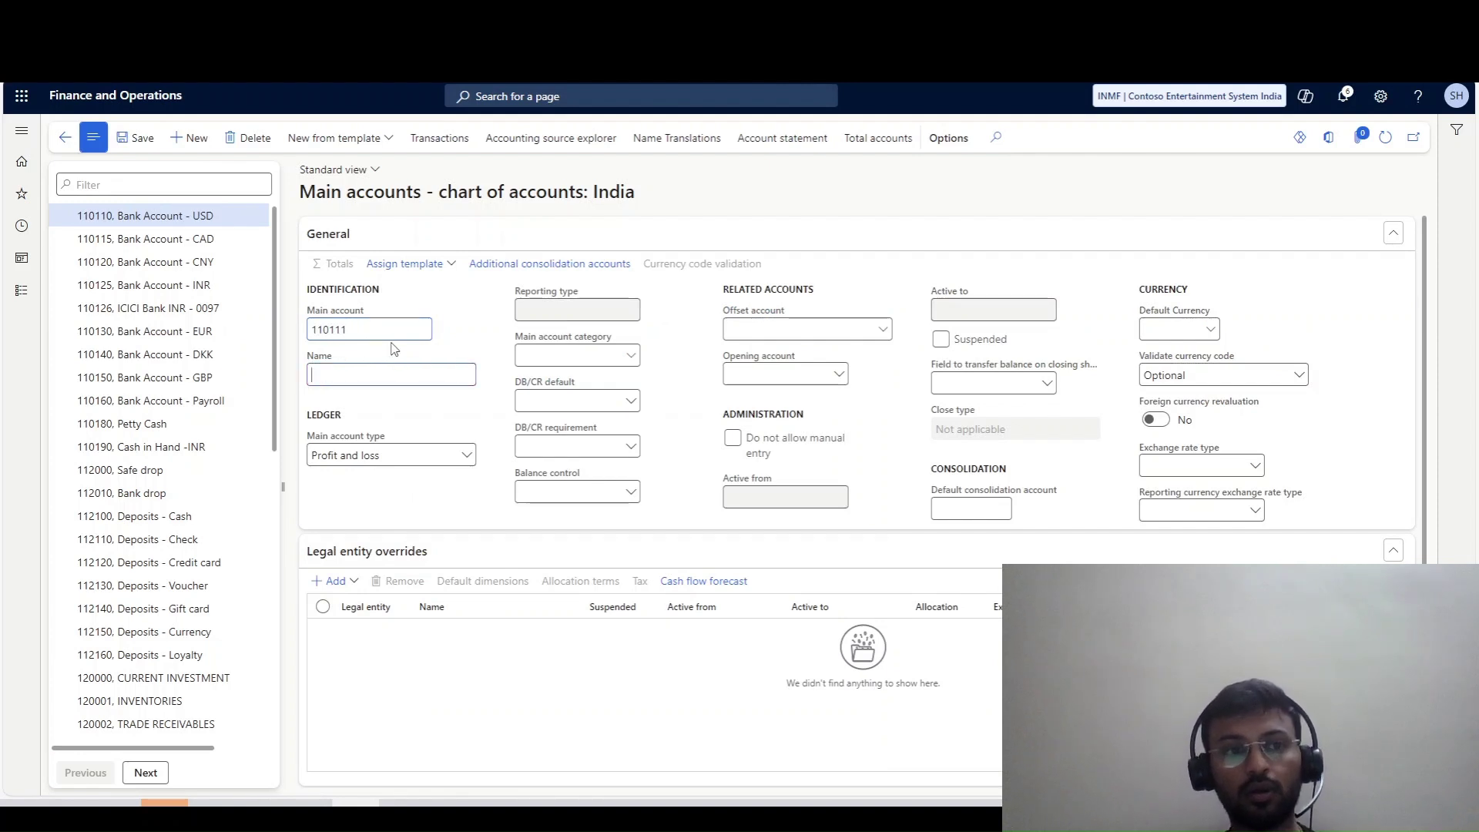
text(HDFC)
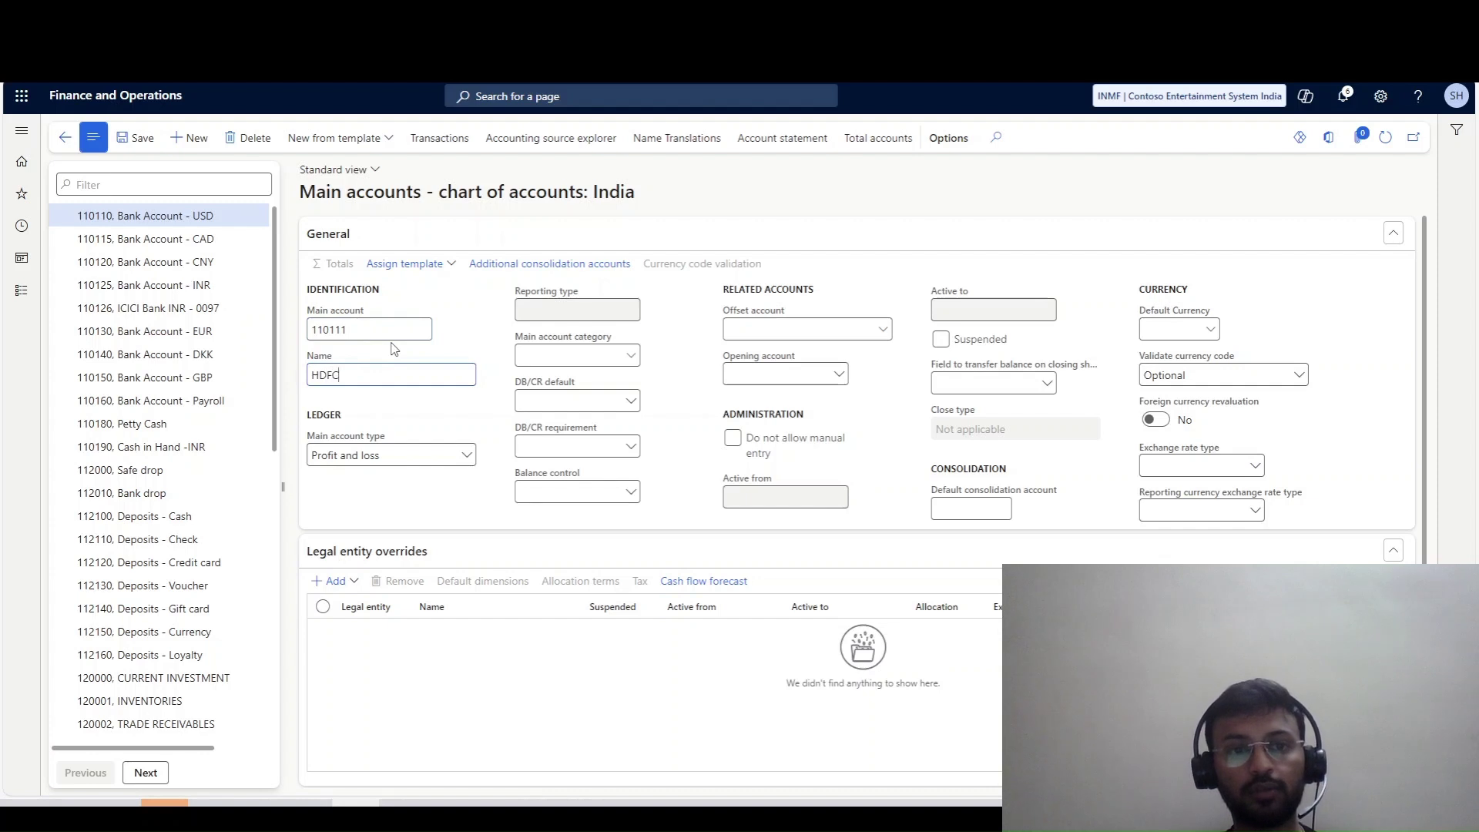
text( Bank Account)
Step: Set the main account type of the HDFC Bank Account to Asset
key(Tab)
key(alt+Down)
key(Down)
key(Down)
key(Down)
key(Down)
key(Return)
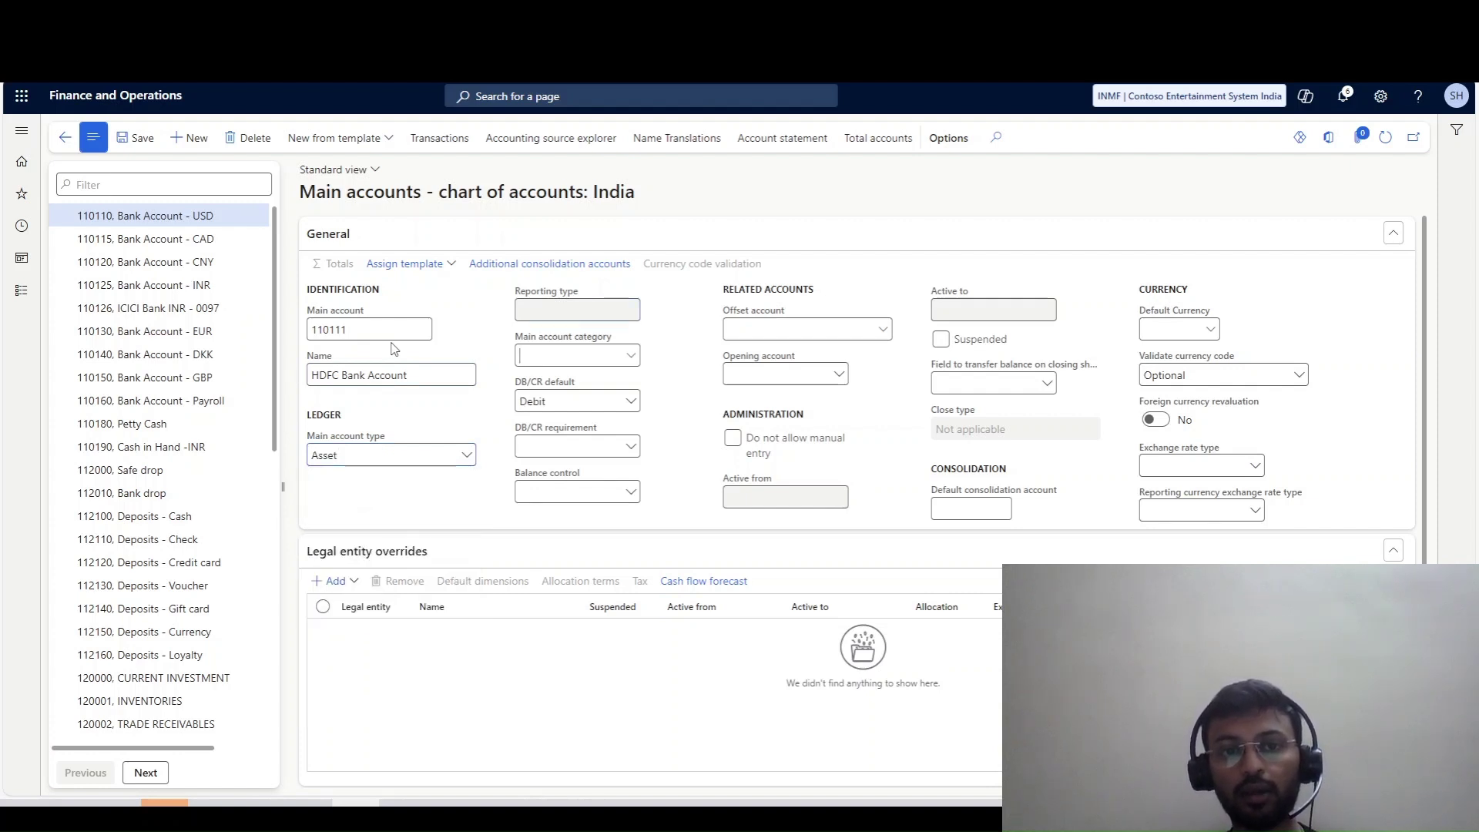
Step: Assign the CASHEQUIV main account category to the HDFC Bank Account and save the record
key(Tab)
key(alt+Down)
key(Down)
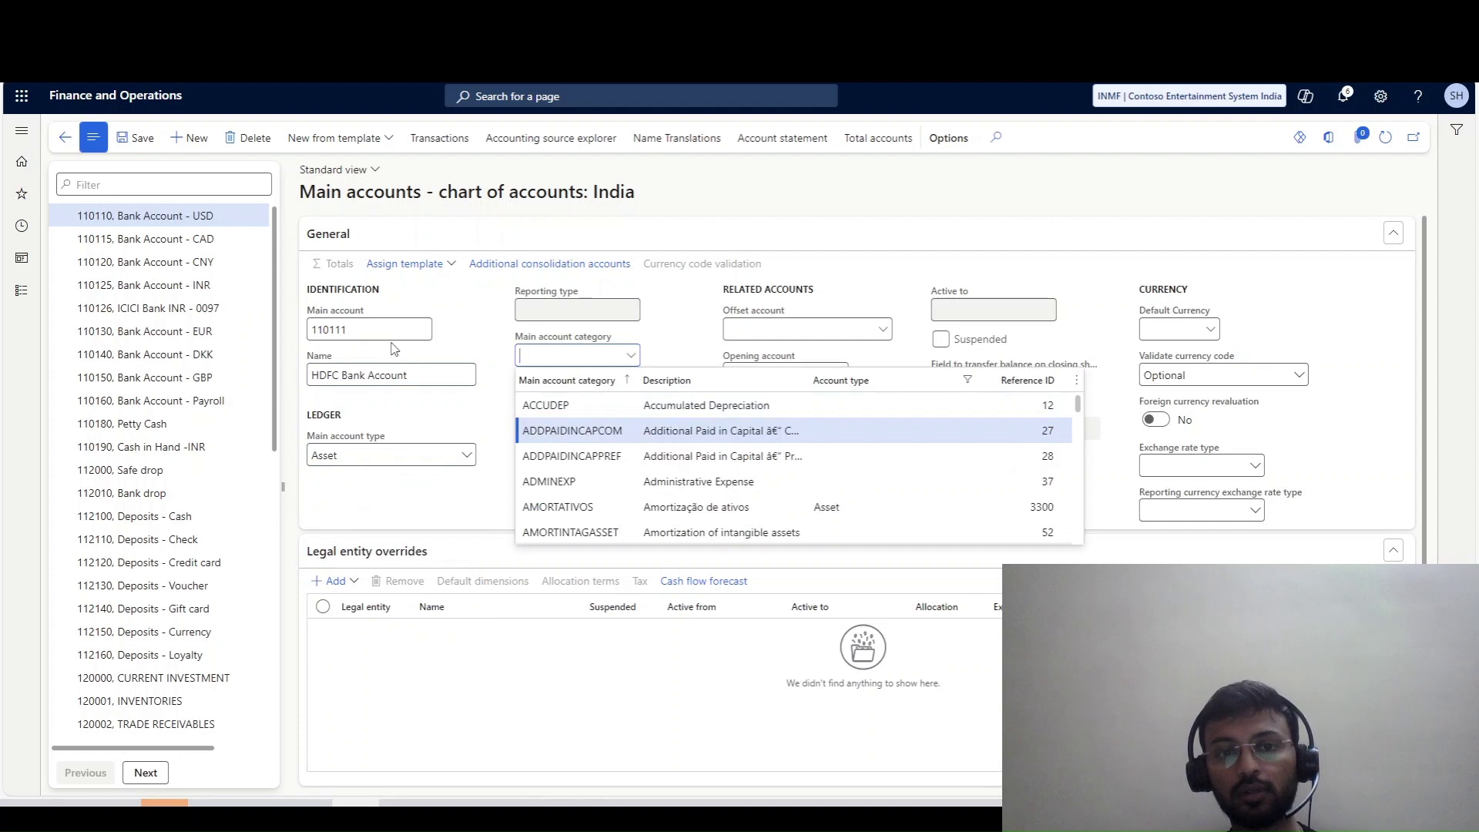
key(Down)
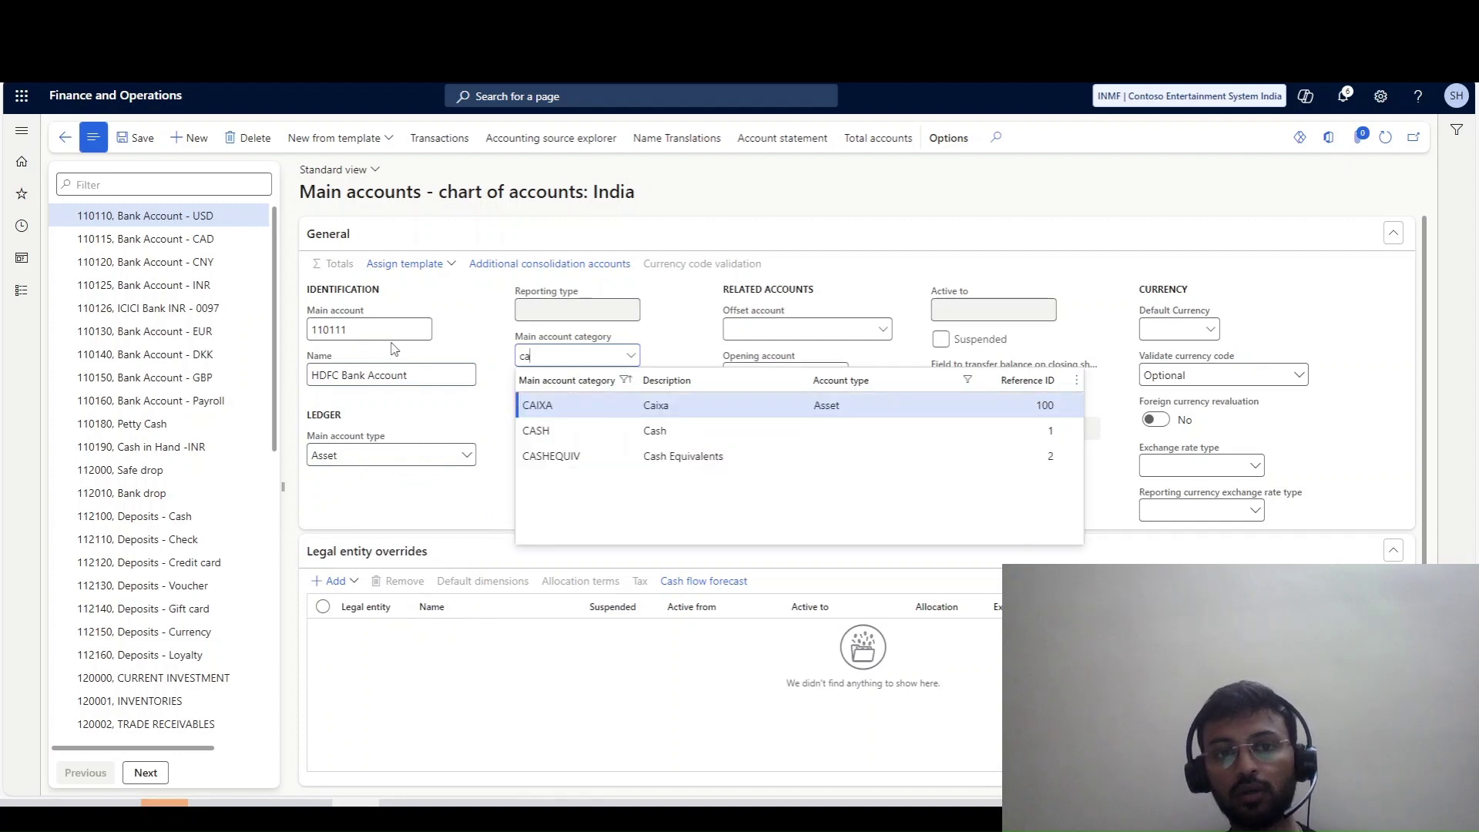
key(Down)
key(Down)
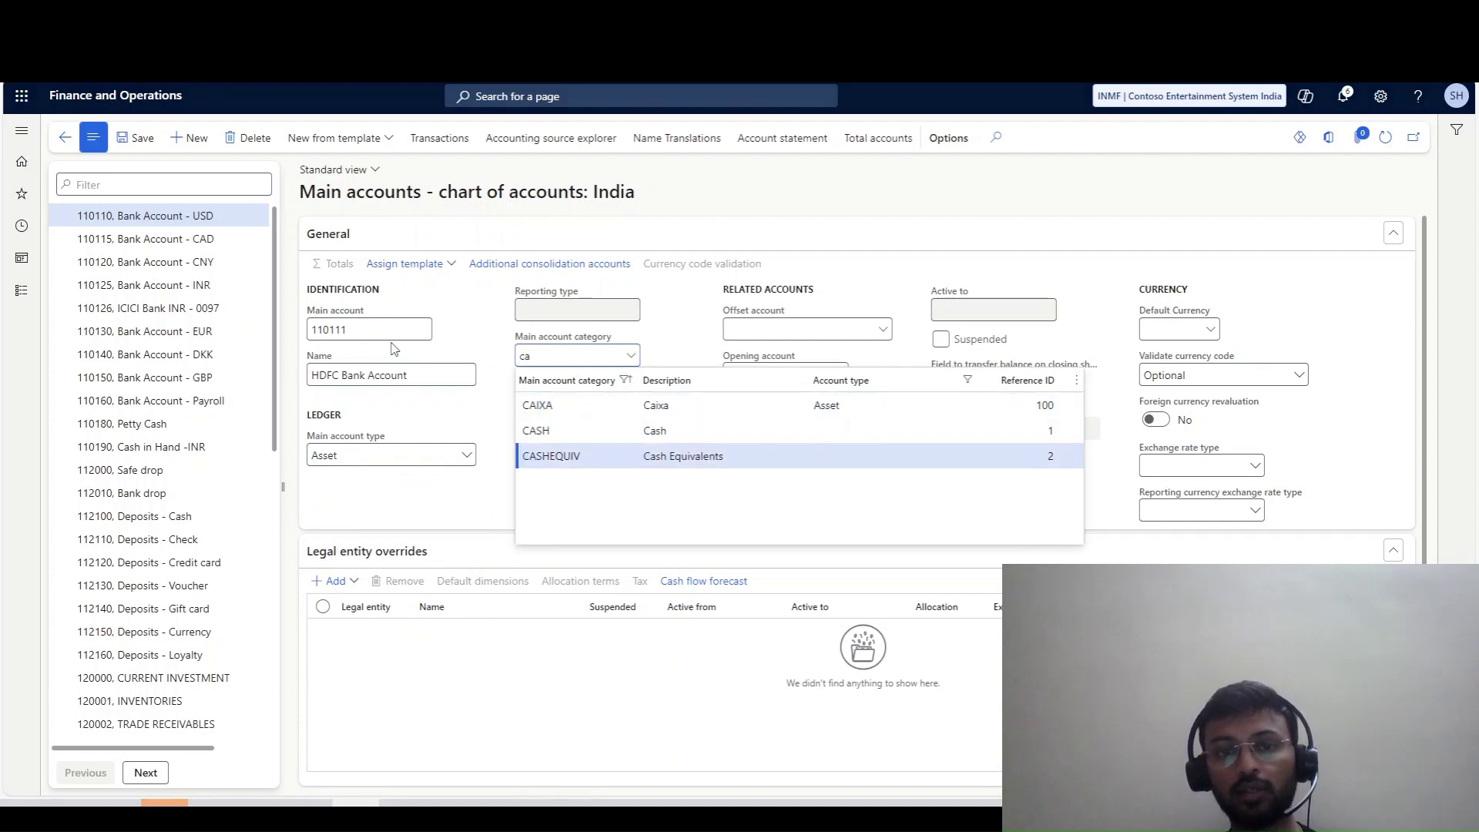
key(Return)
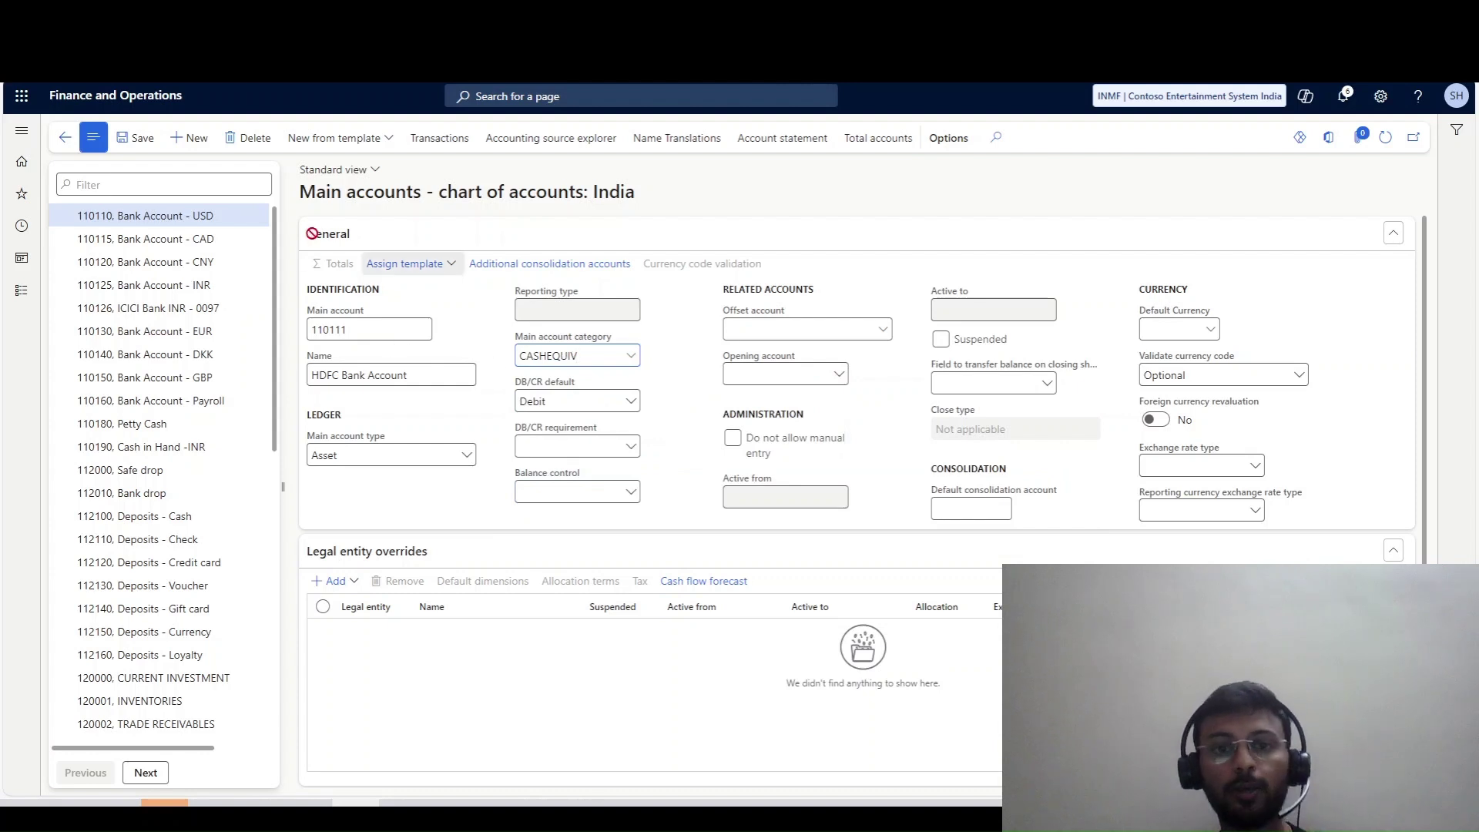
click(137, 140)
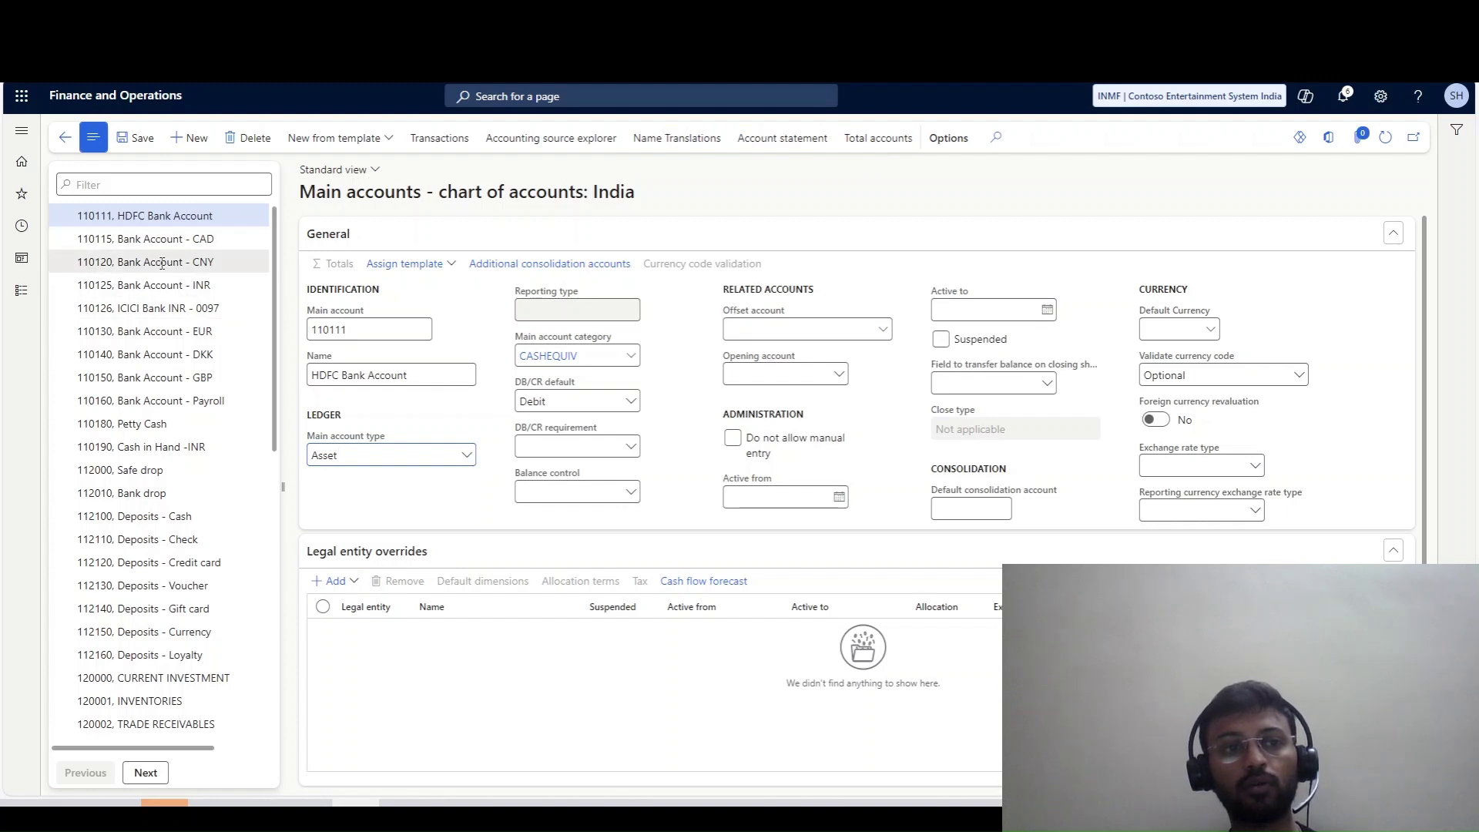
Step: Change the main account category of Bank Account - CAD to CASHEQUIV and save the record
click(146, 238)
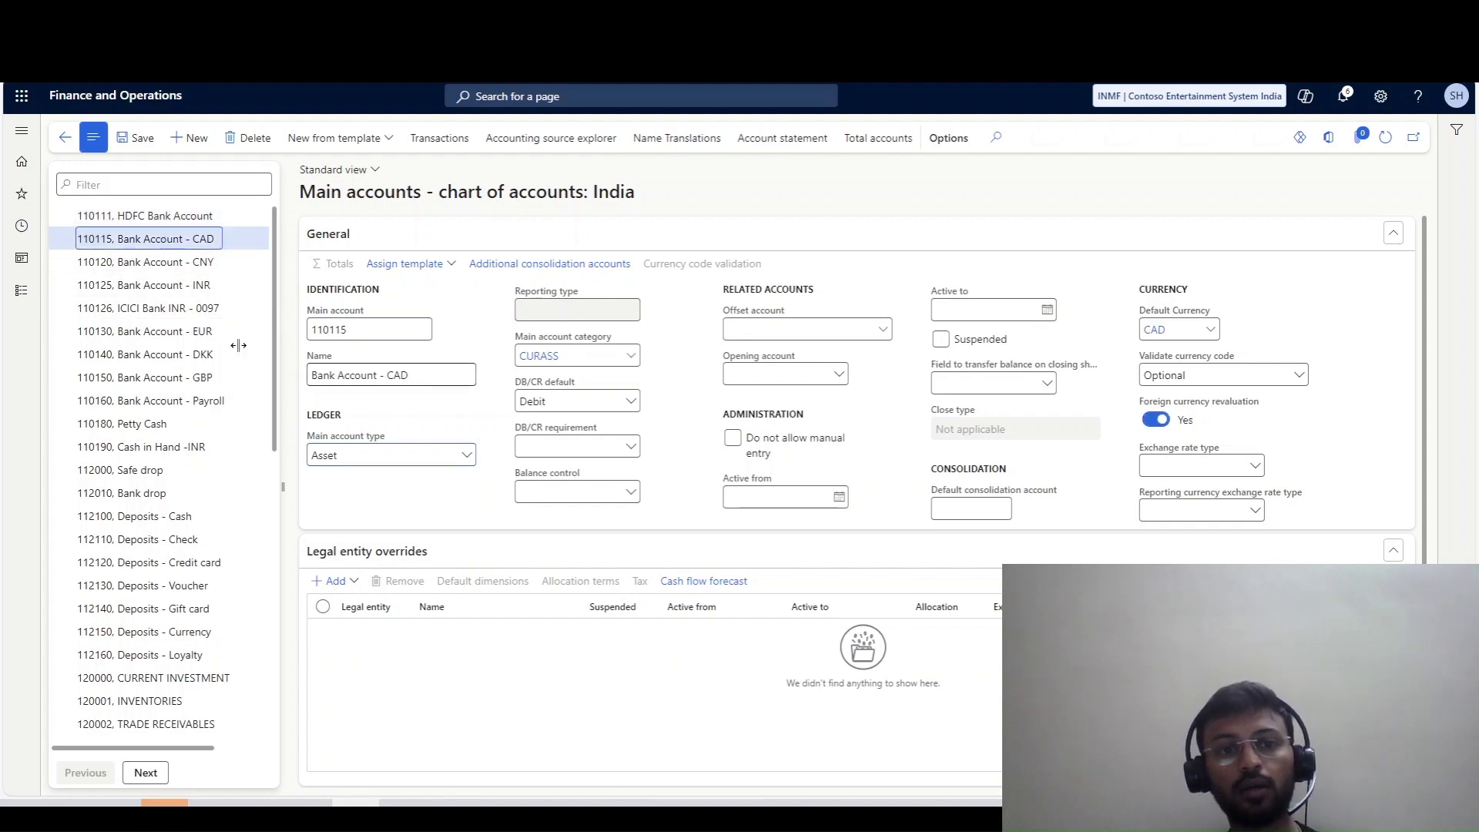
click(635, 359)
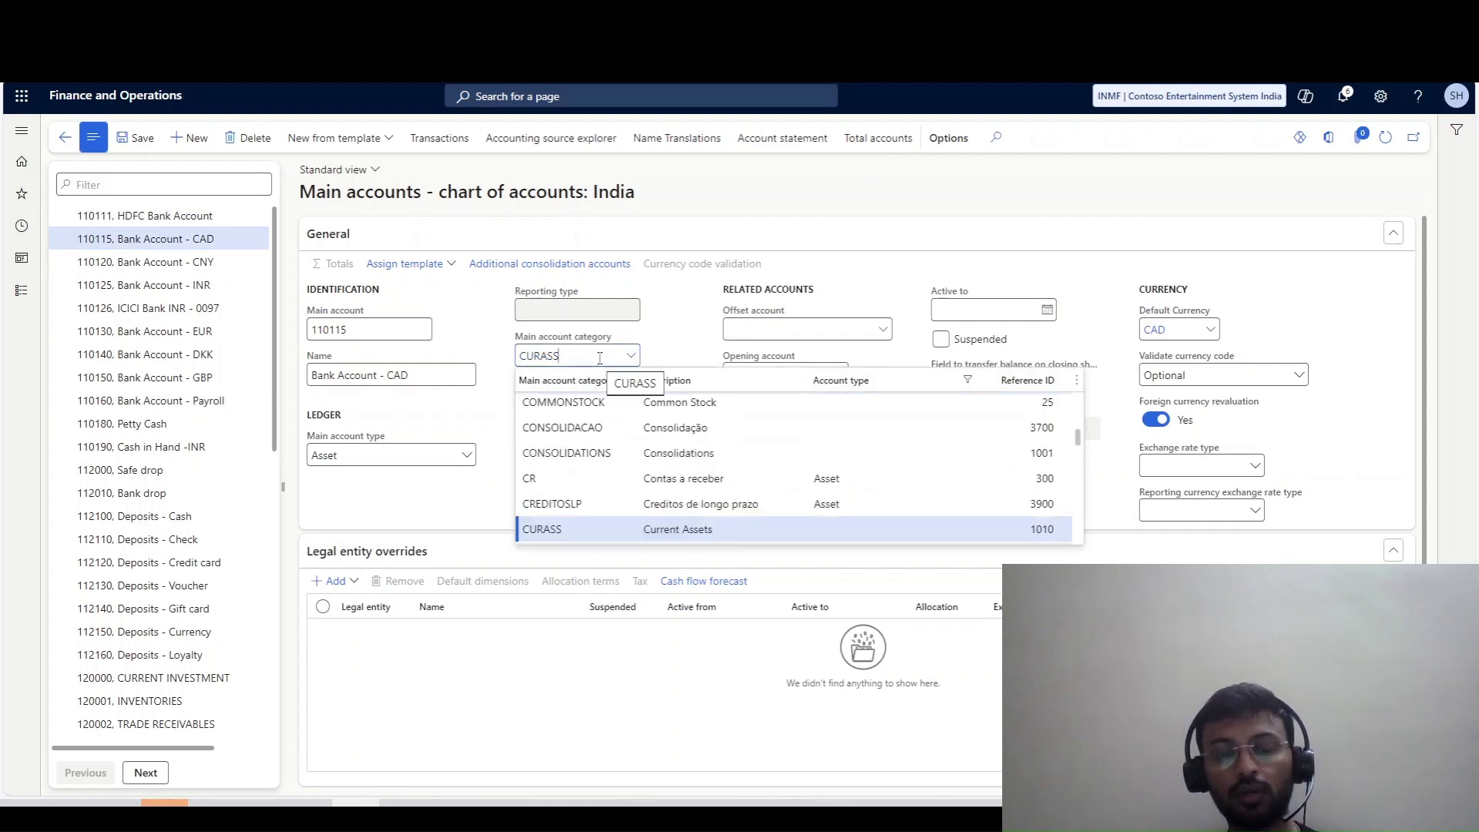
key(ctrl+a)
key(BackSpace)
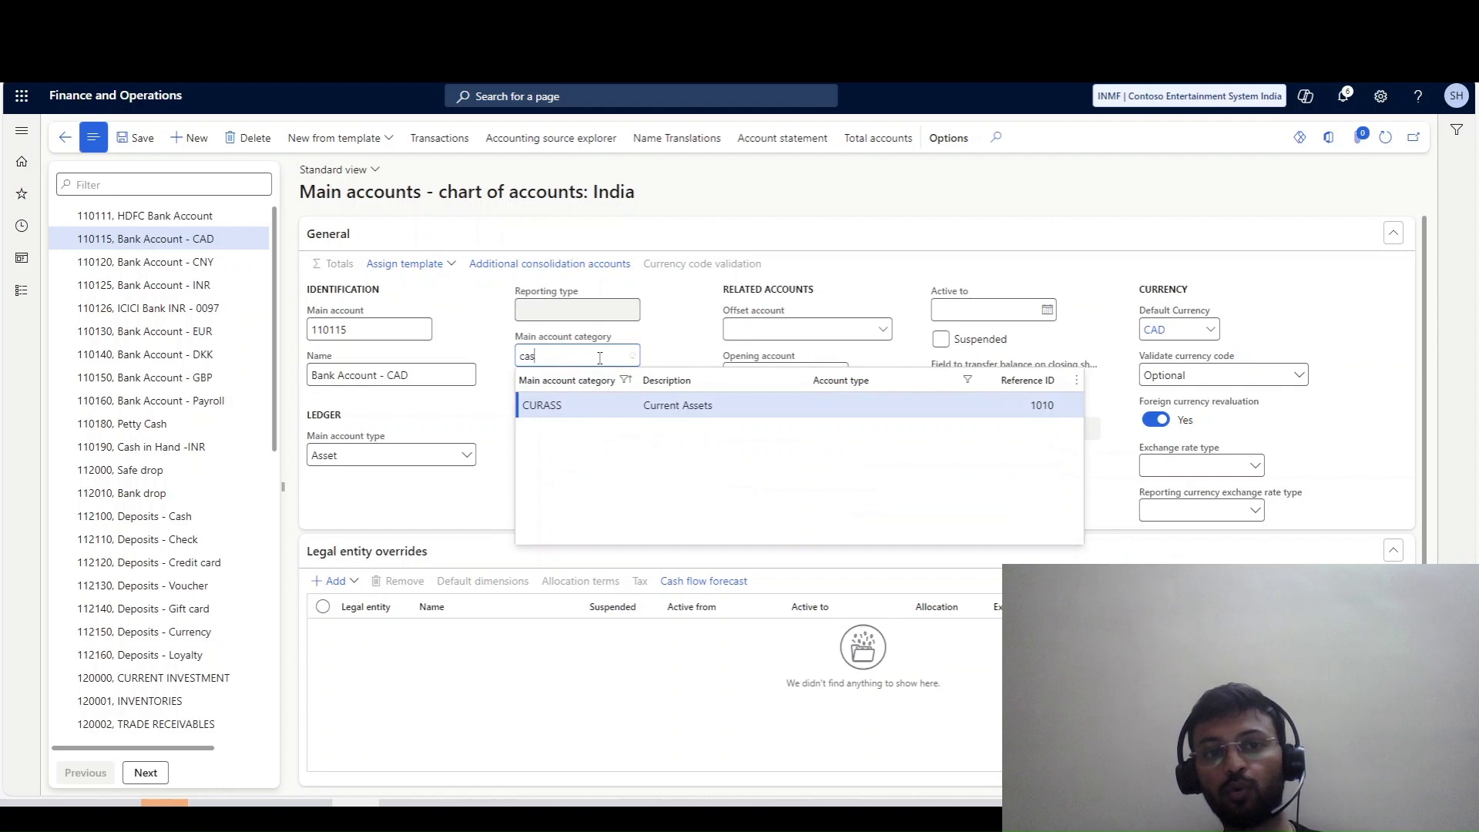
double_click(583, 432)
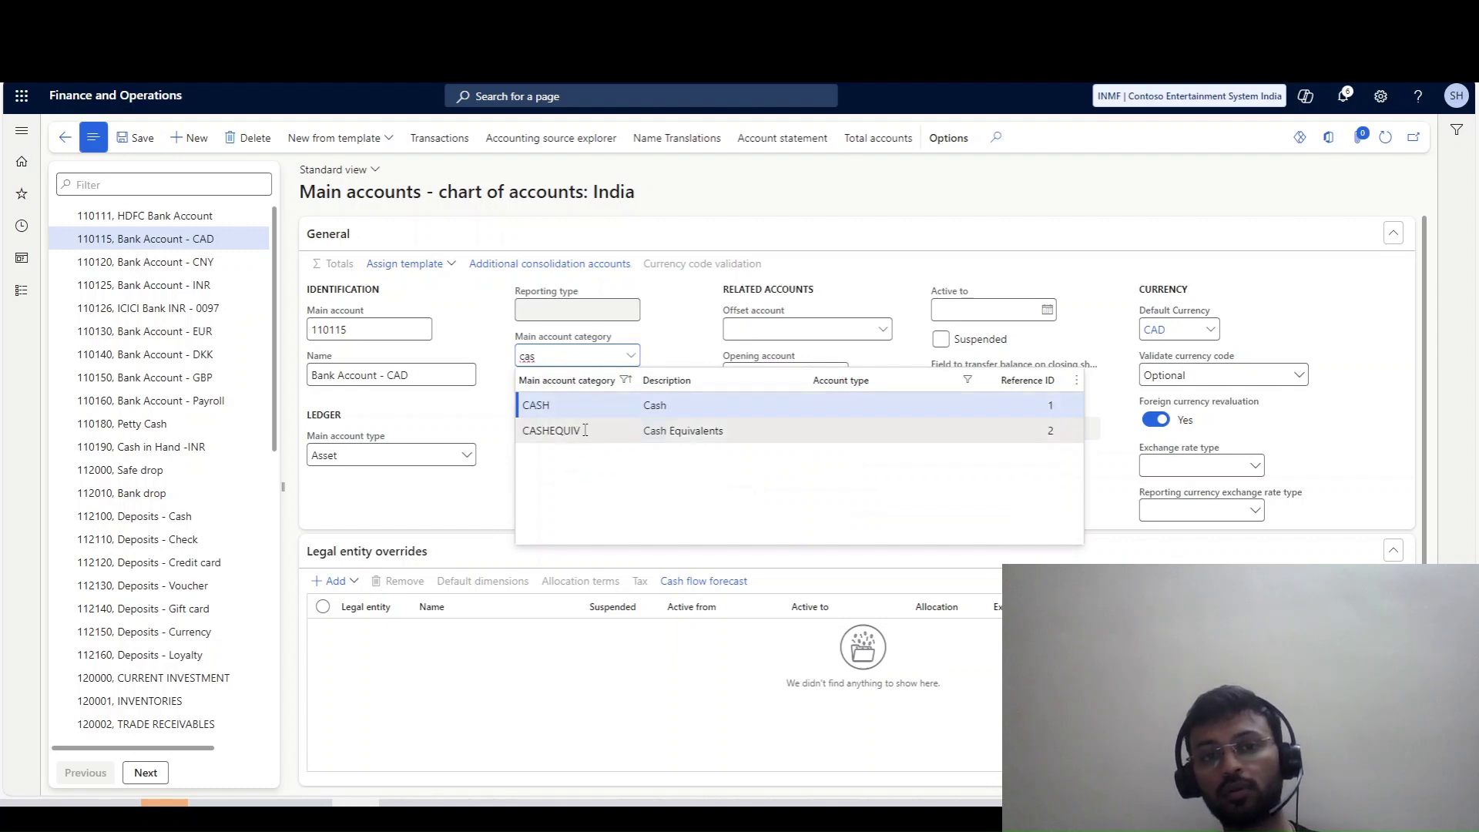
click(586, 436)
click(138, 138)
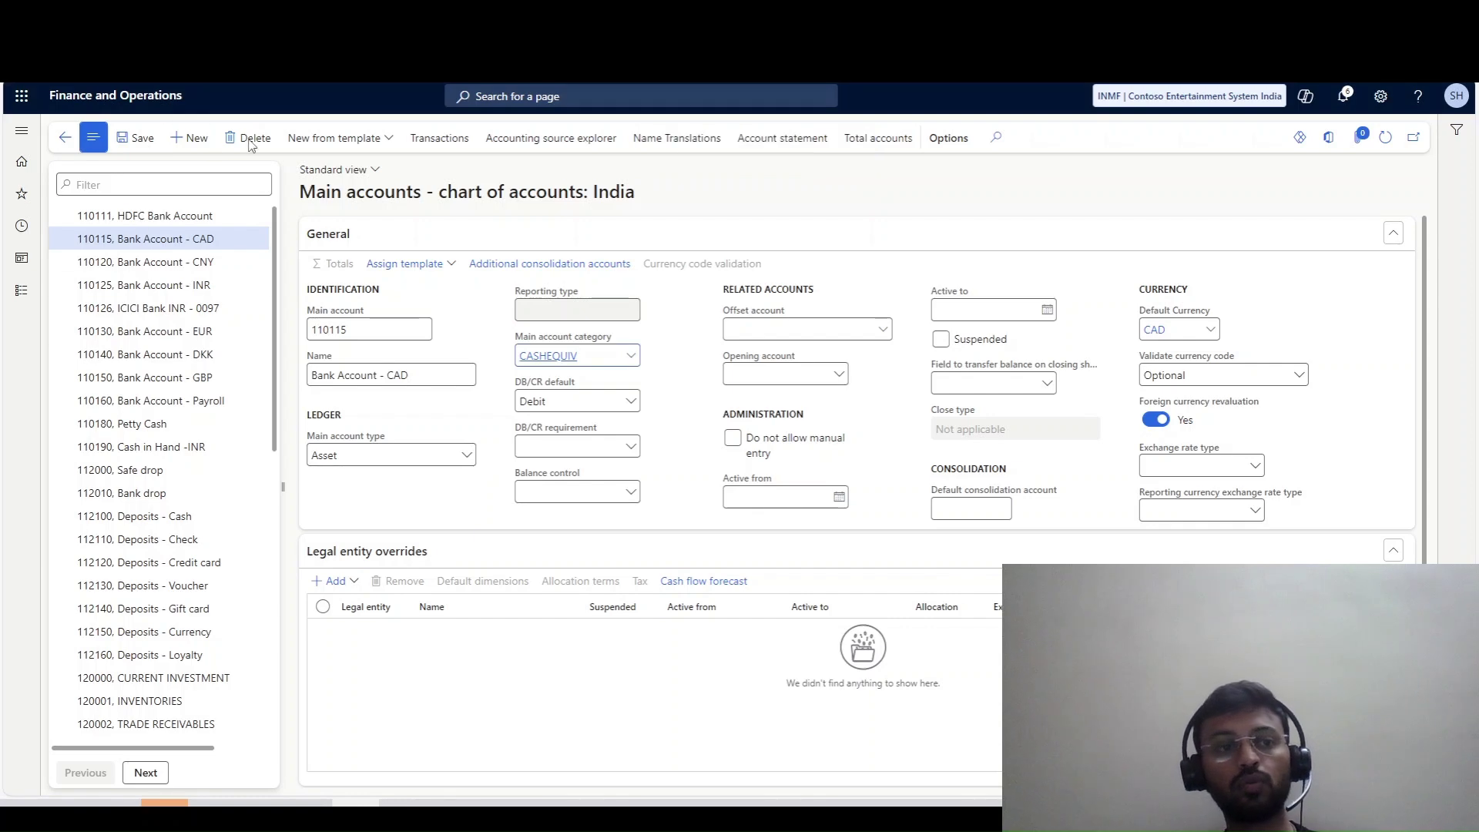
Step: Open the Database Log enquiry in the System administration module
click(9, 295)
scroll(44, 631, down, 2)
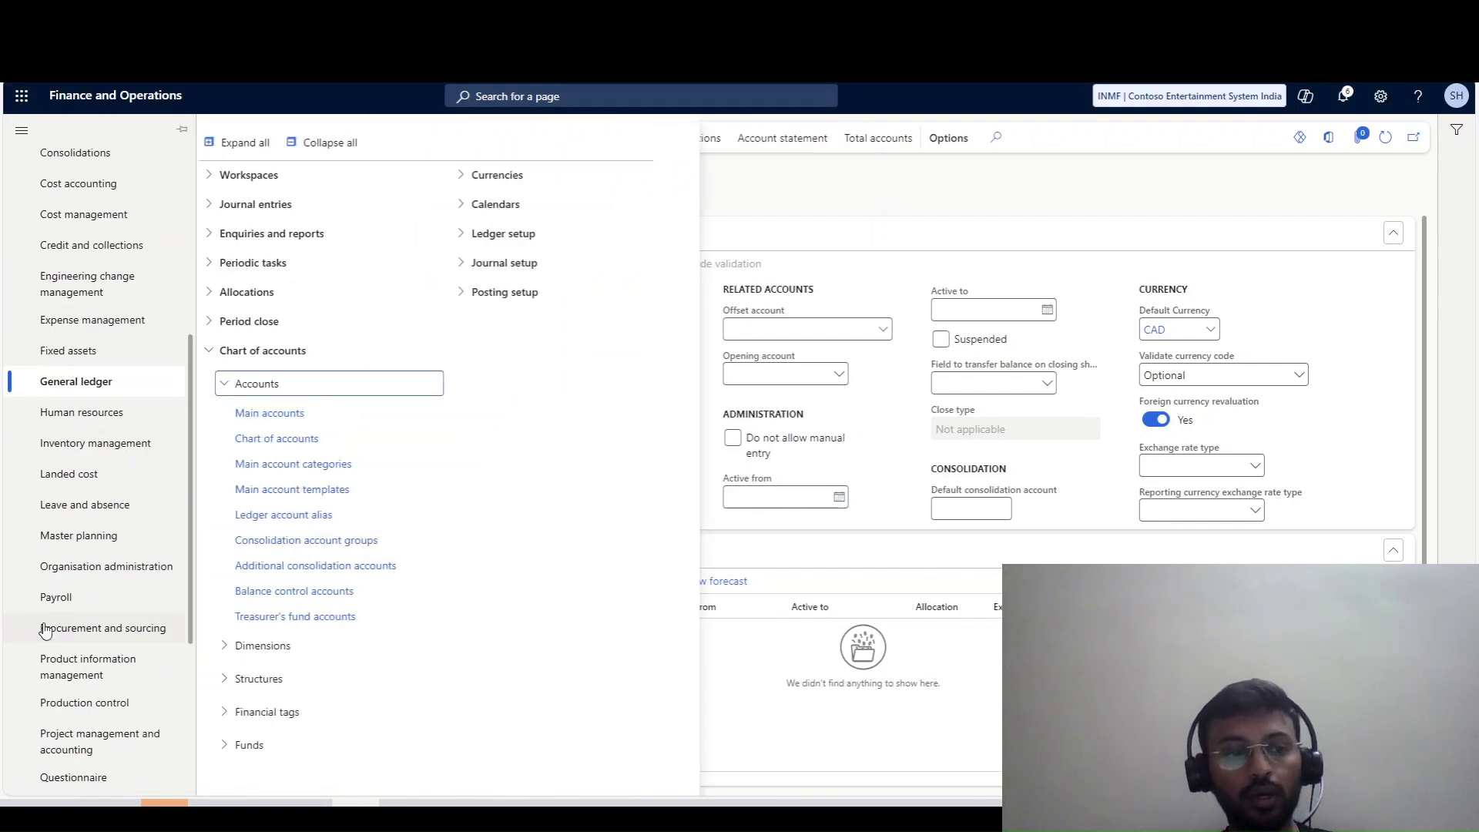
scroll(45, 630, down, 1)
scroll(49, 703, down, 2)
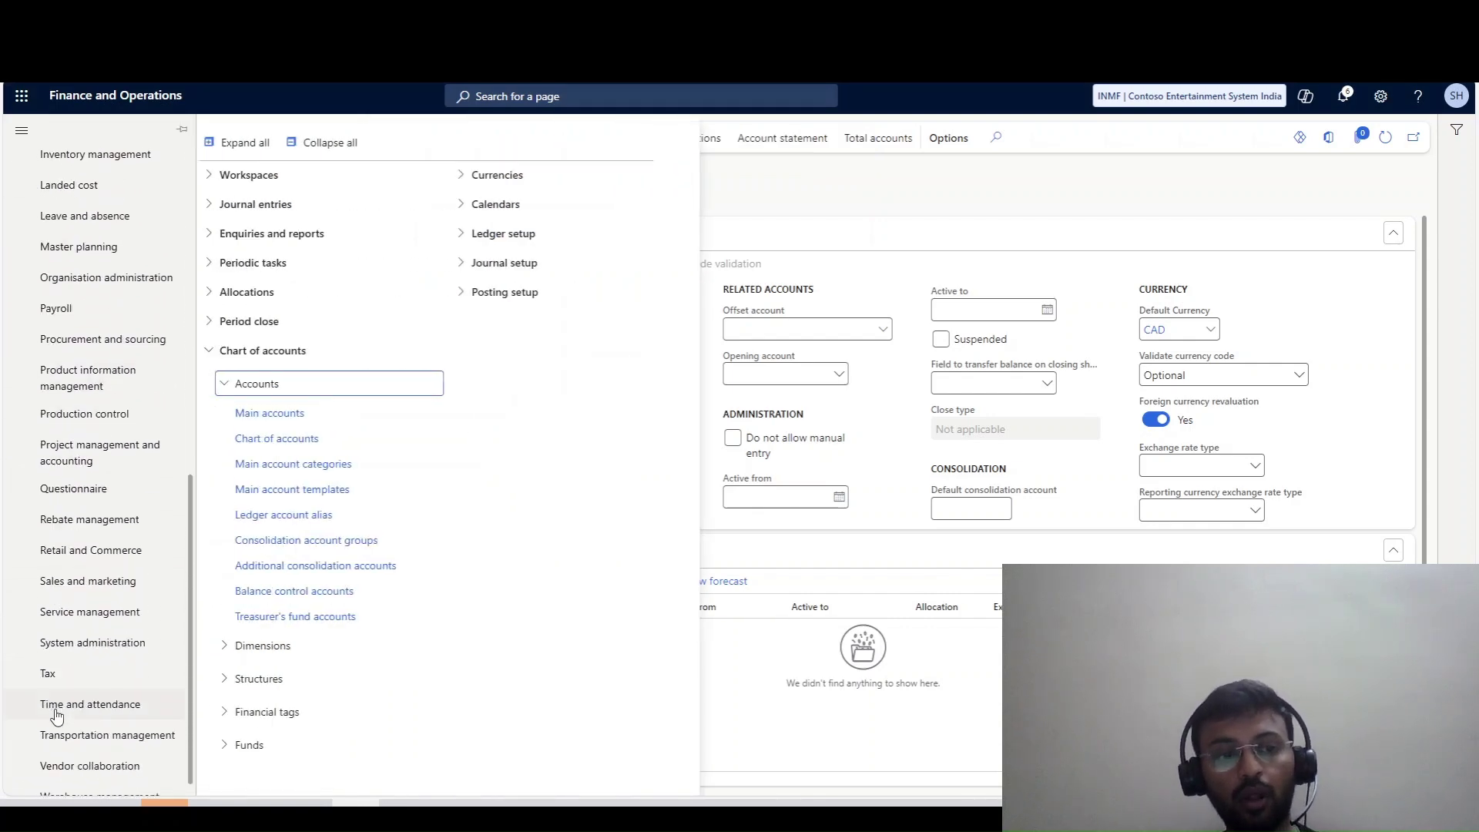
click(169, 647)
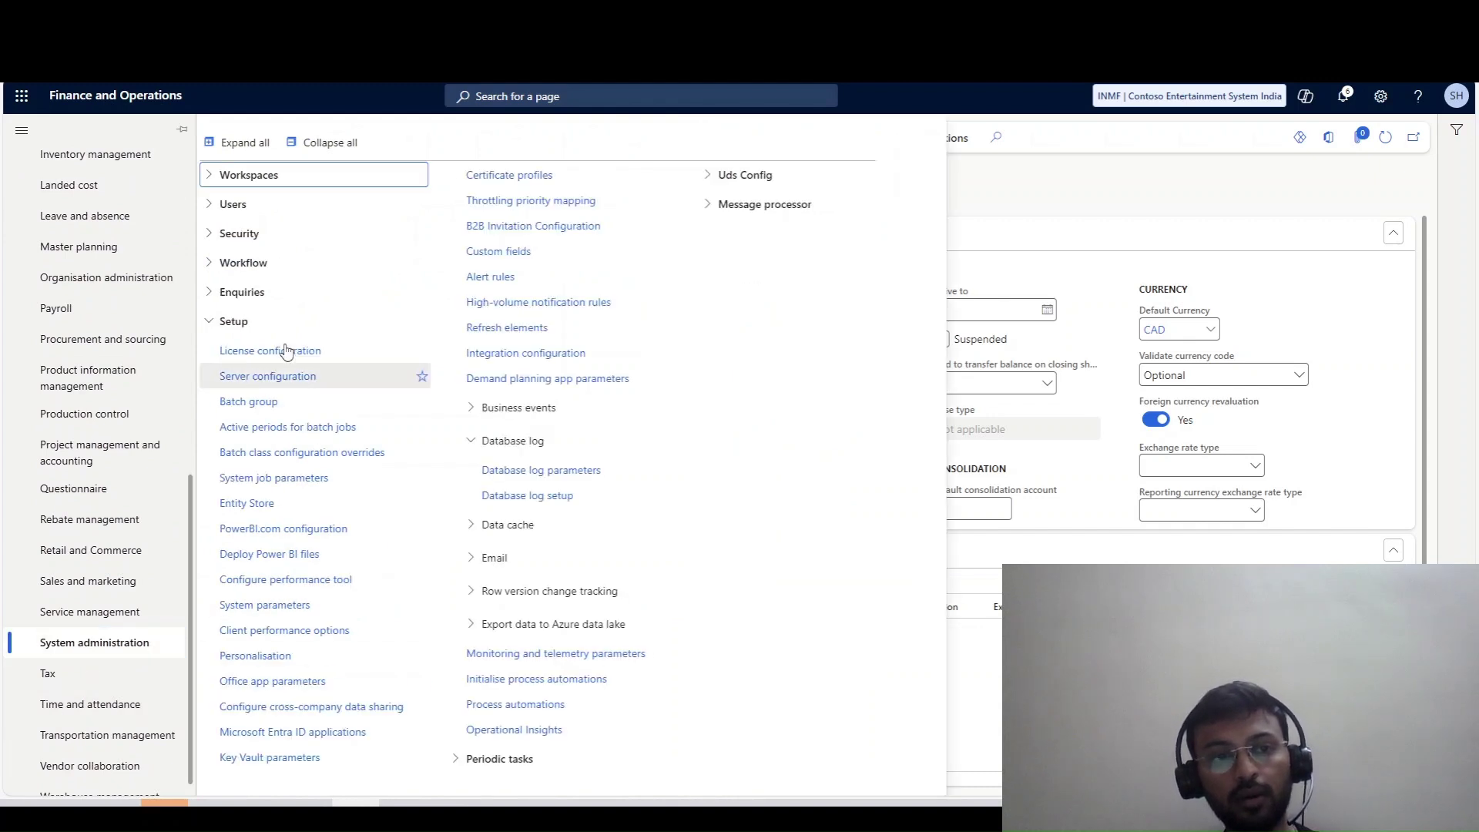
click(254, 292)
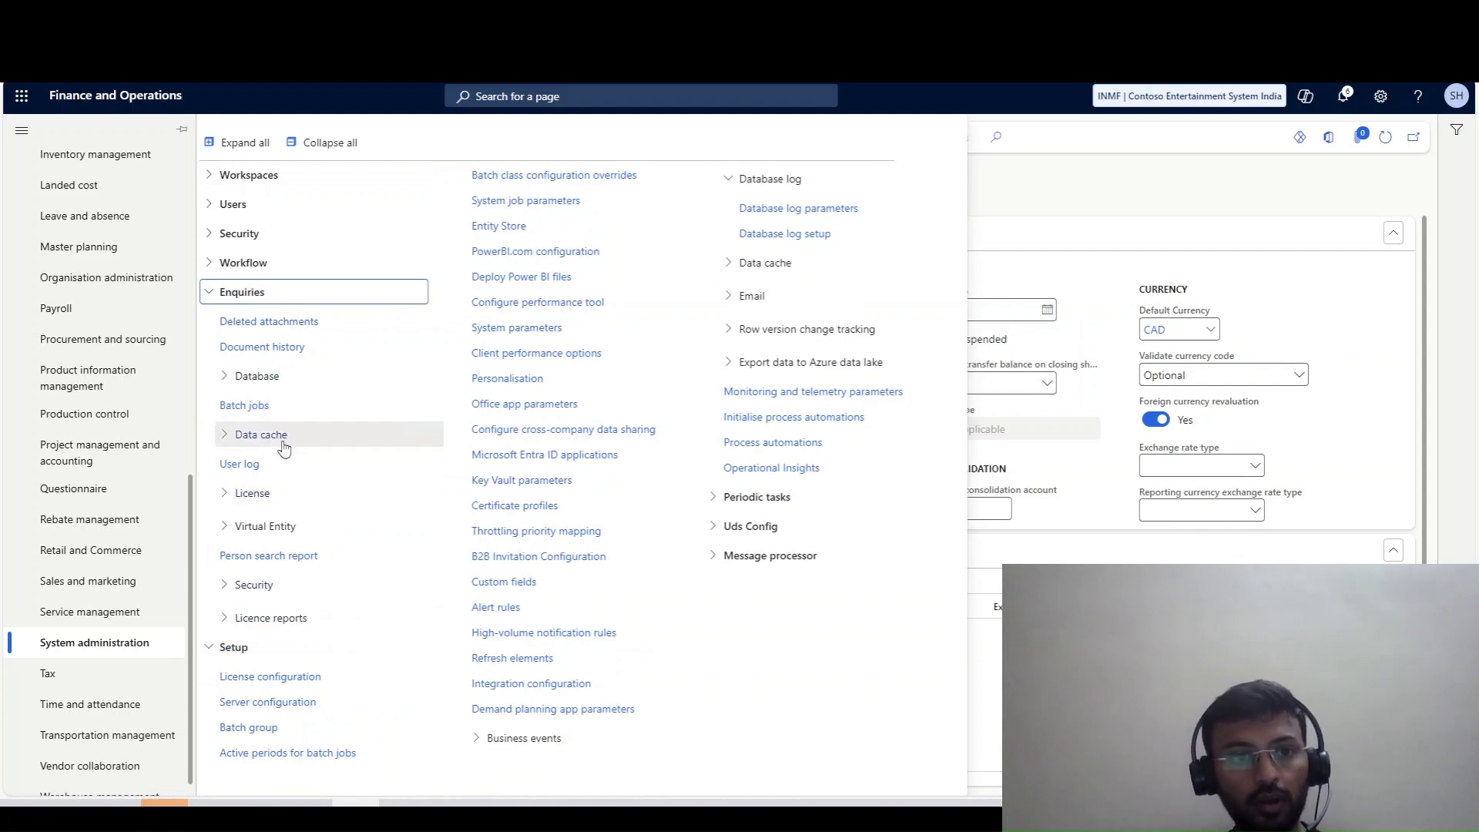
double_click(238, 377)
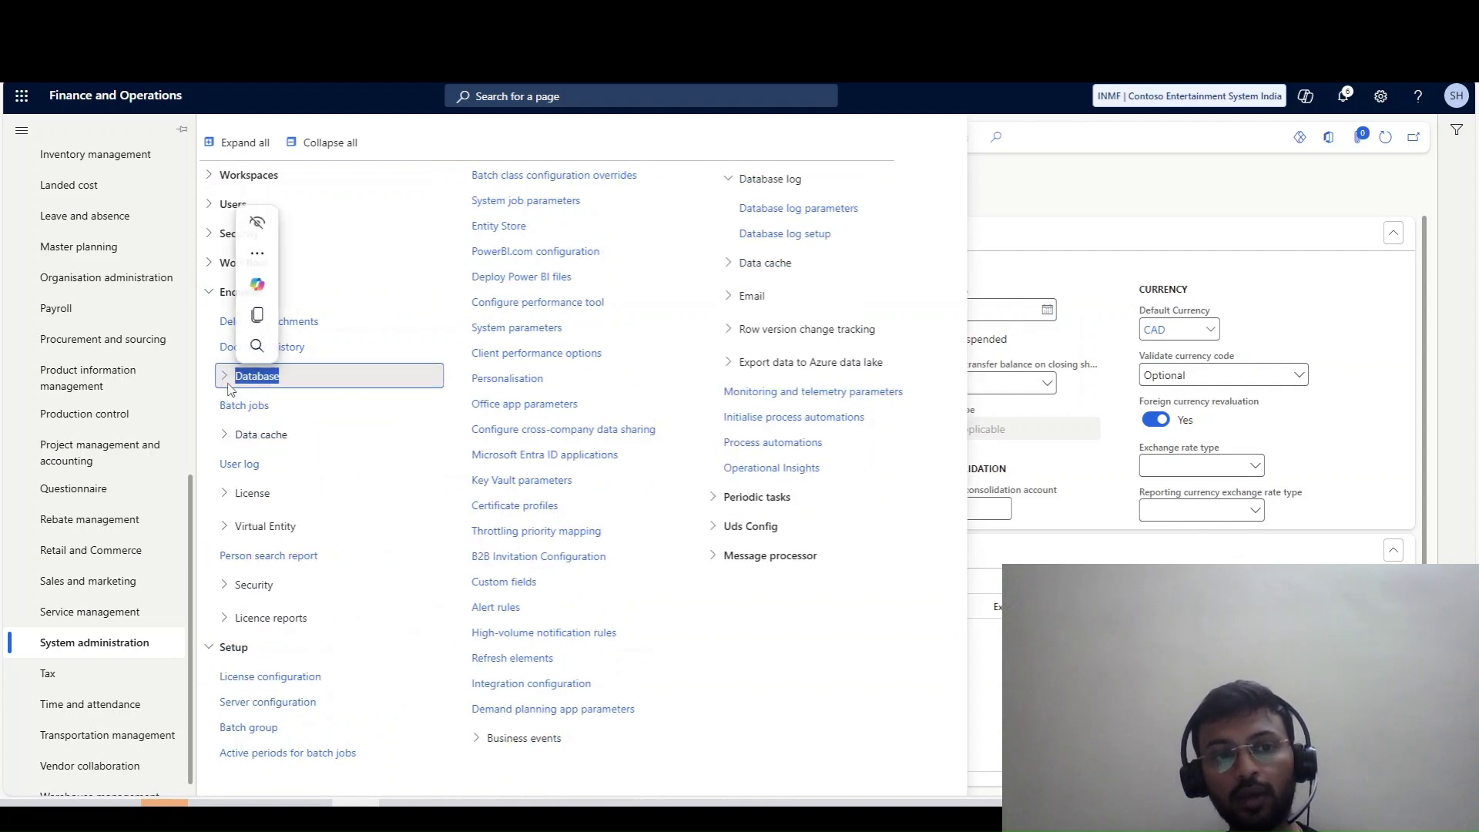
click(227, 382)
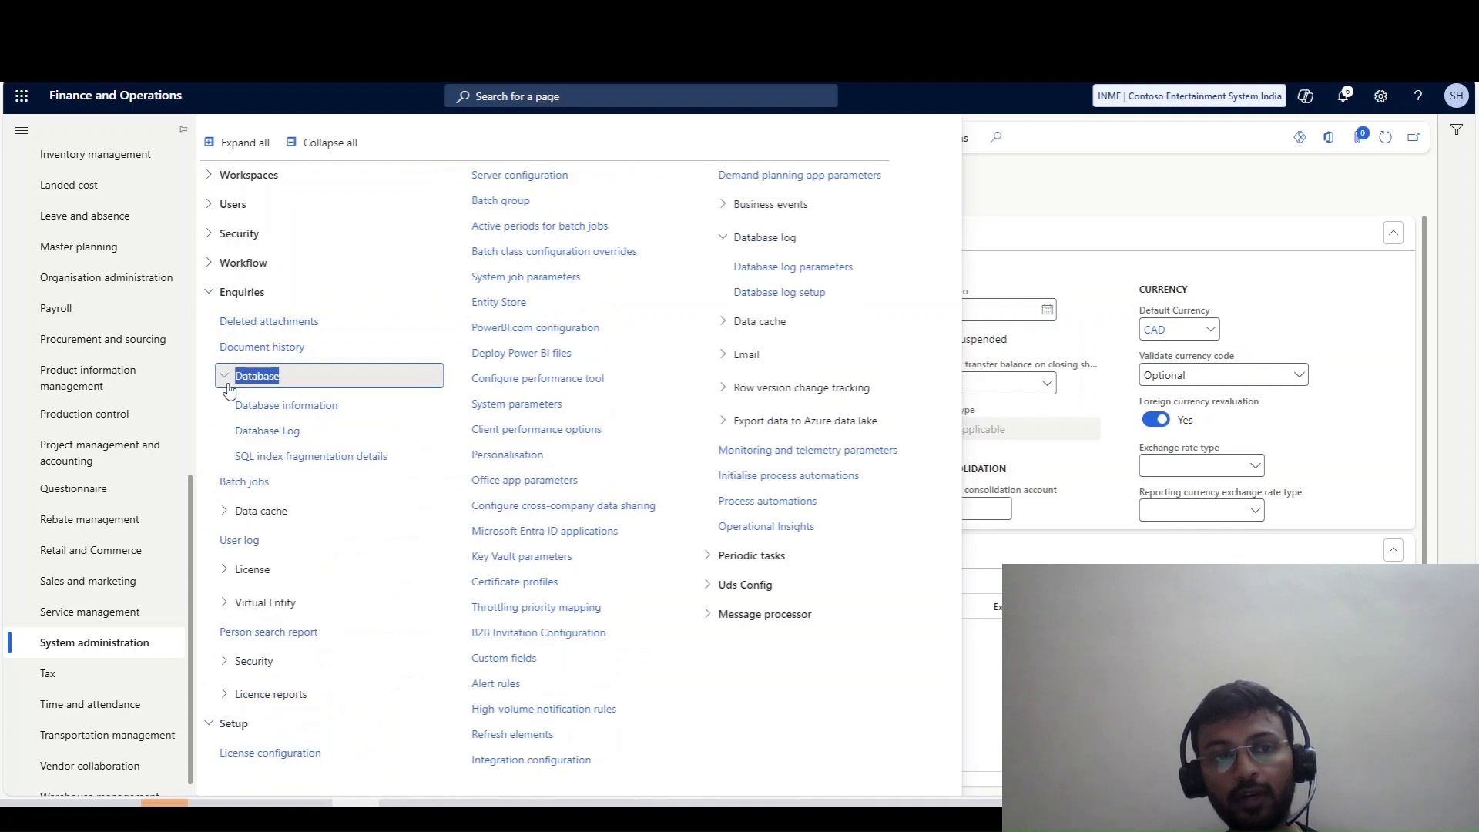
click(283, 433)
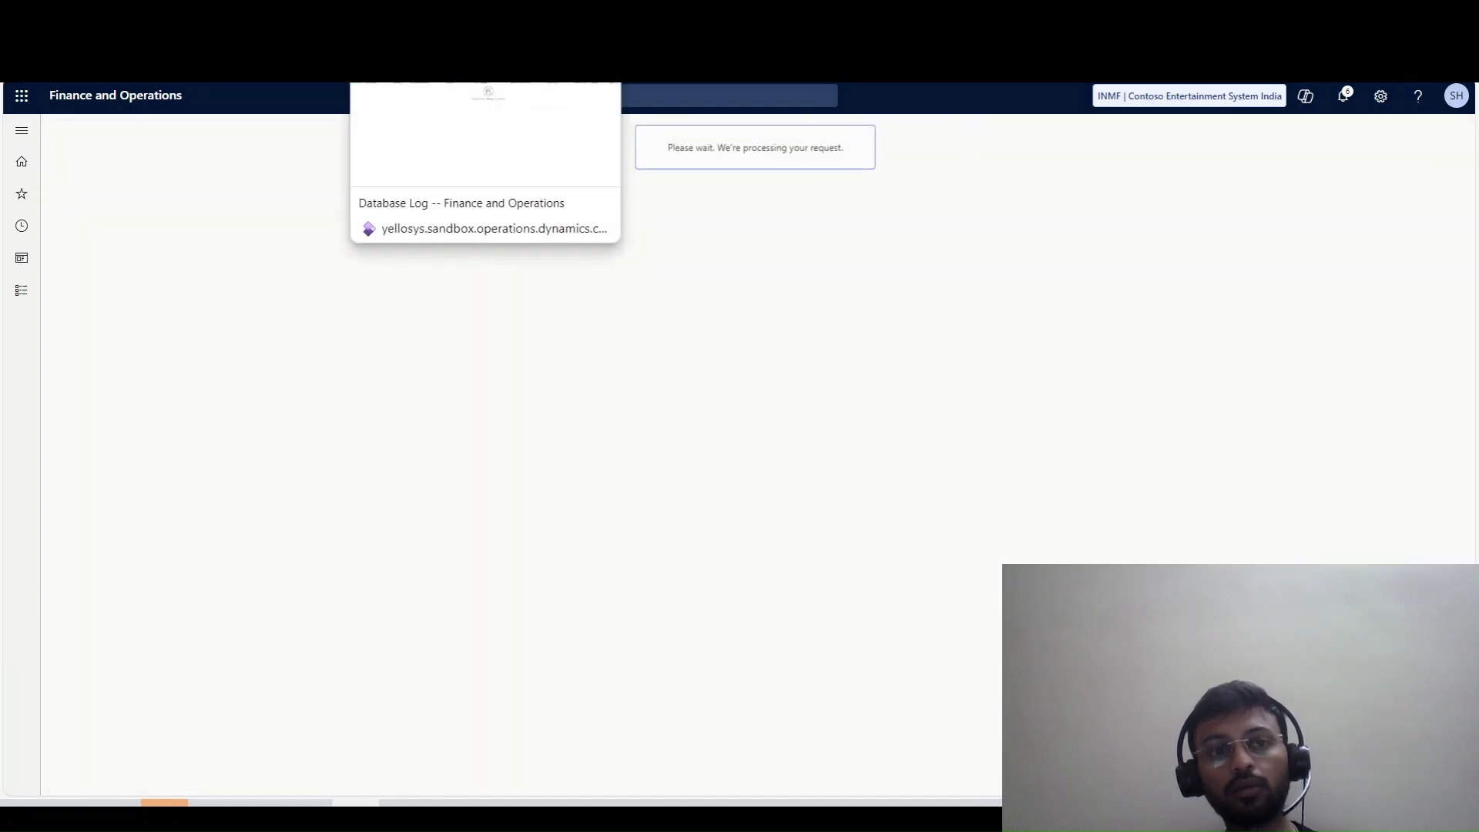
Step: Reopen the Database Log enquiry, refresh it, and dismiss the default filter notice
click(27, 299)
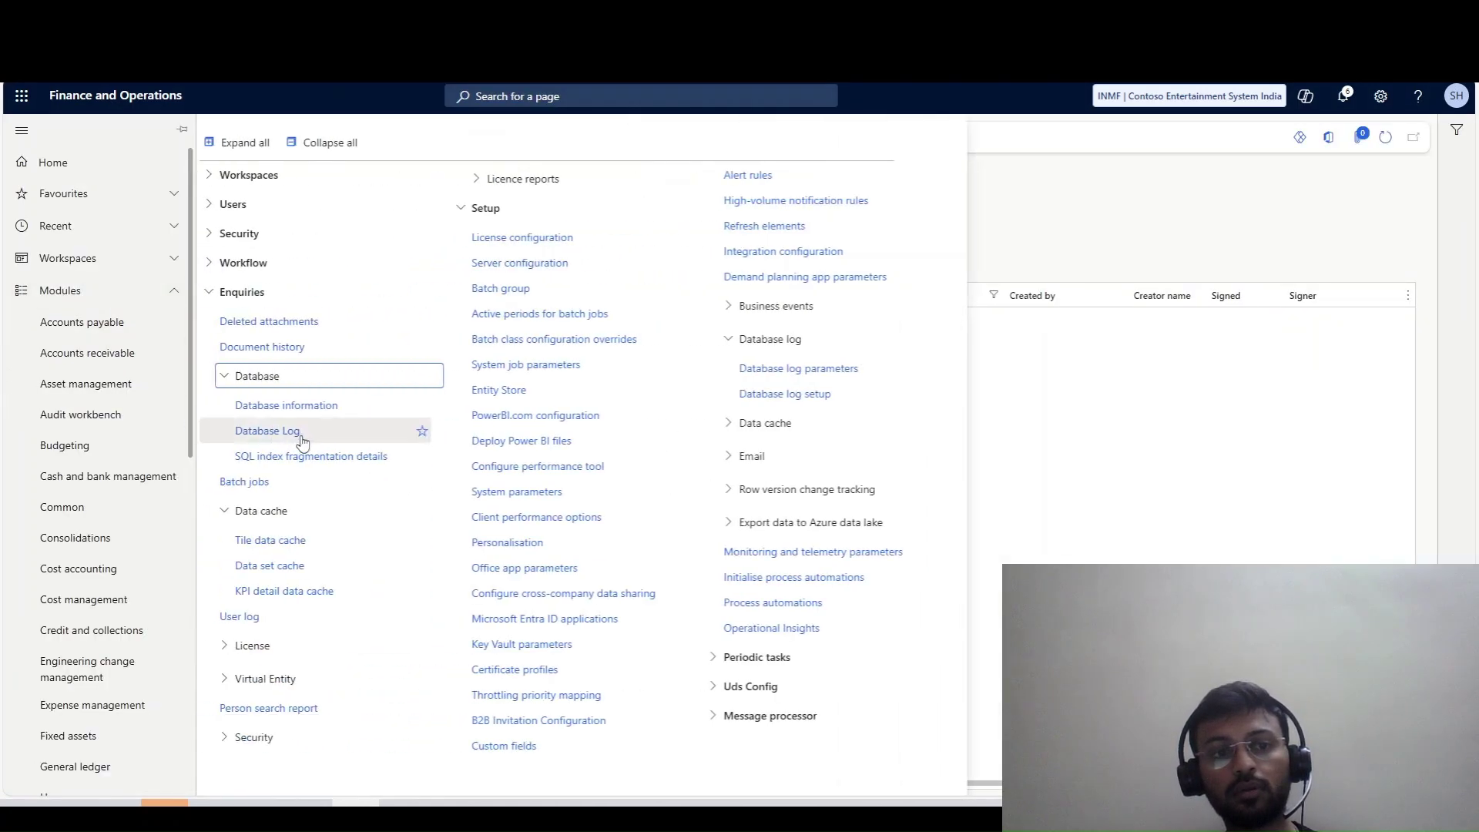
click(299, 420)
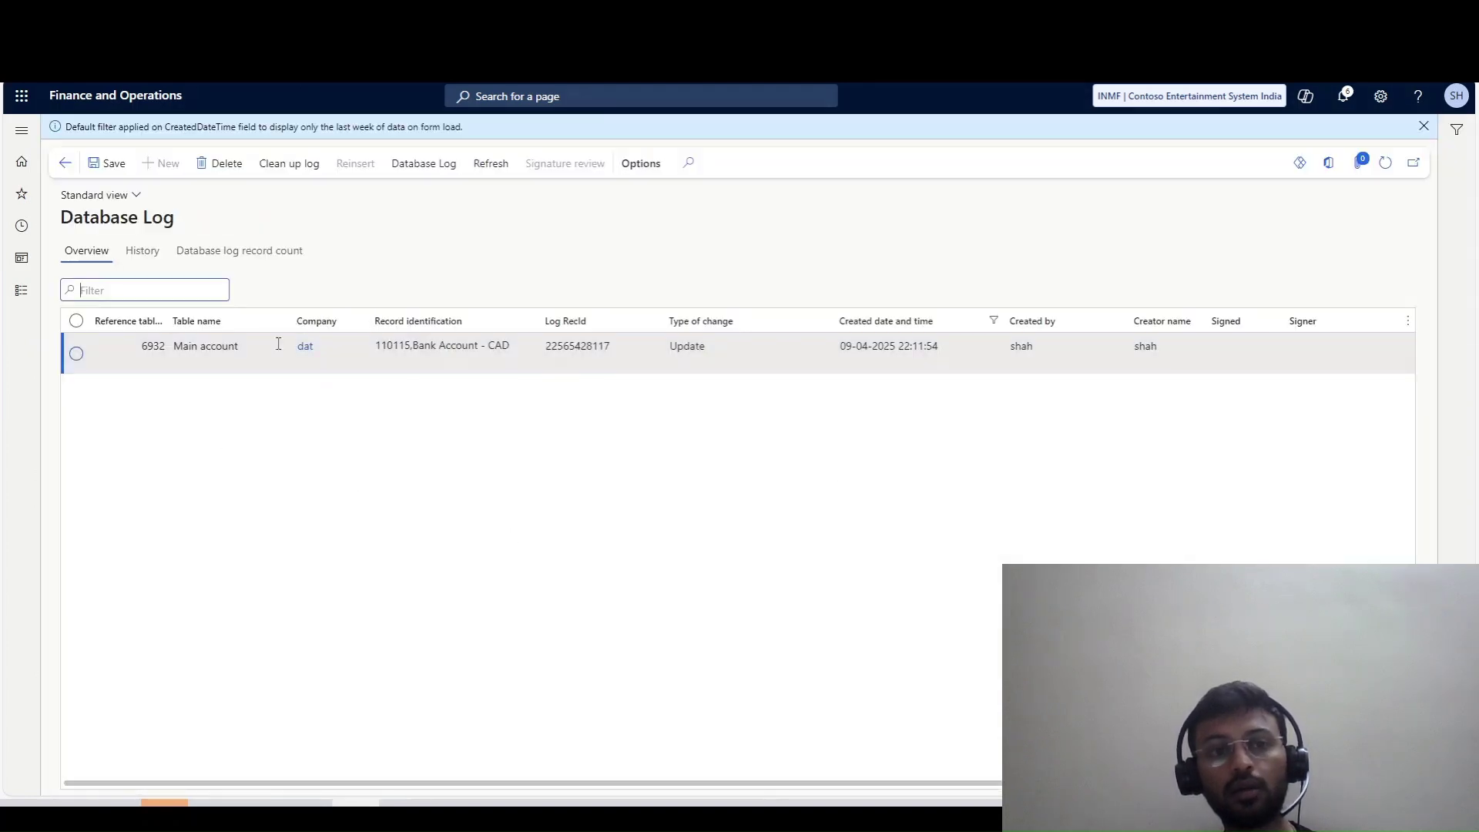
click(1385, 163)
click(1424, 129)
Step: Look through the system variables on the Database information page and return to the Database Log
click(423, 138)
click(212, 342)
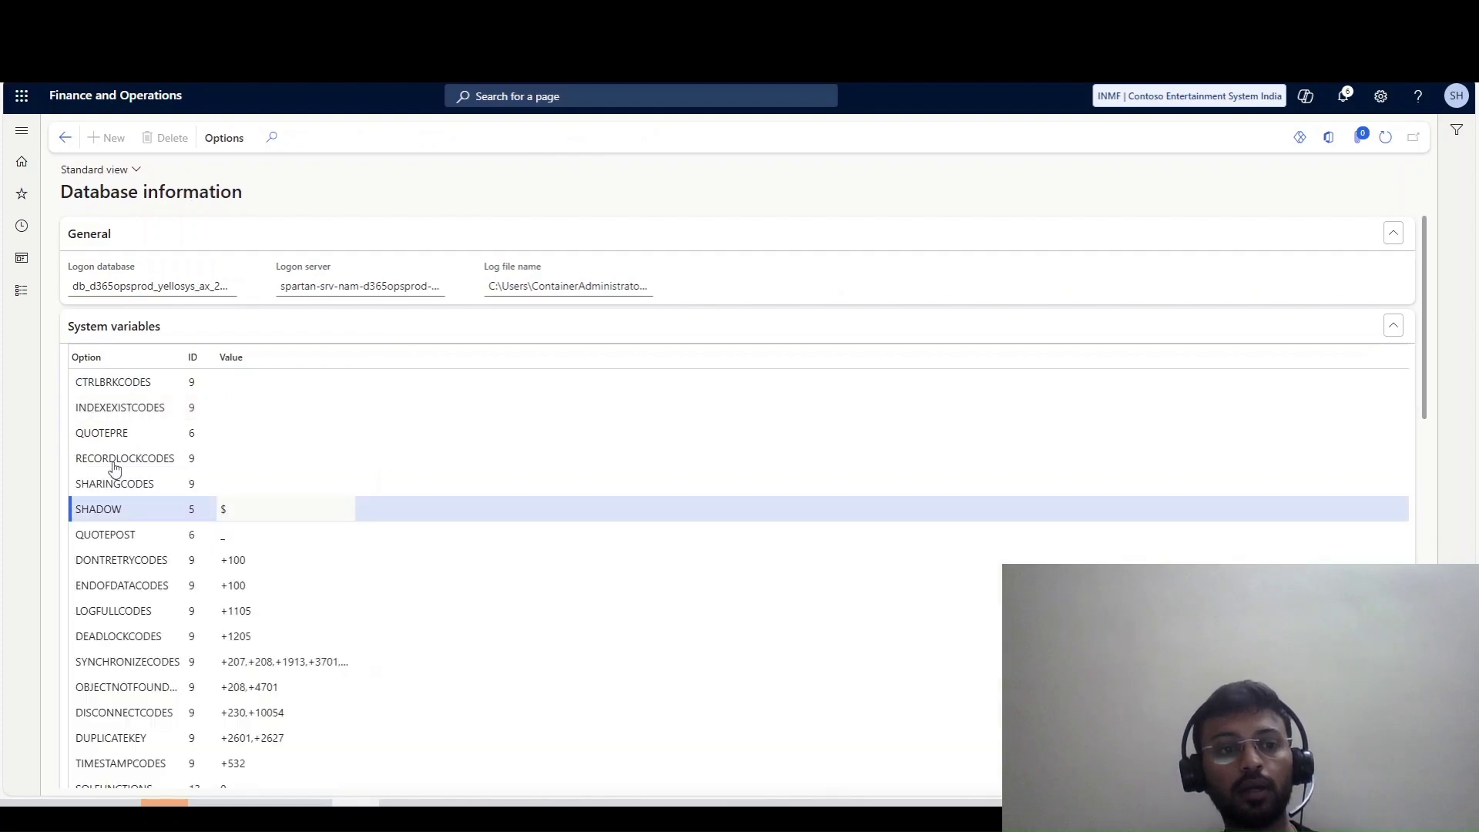
scroll(112, 468, down, 5)
key(Escape)
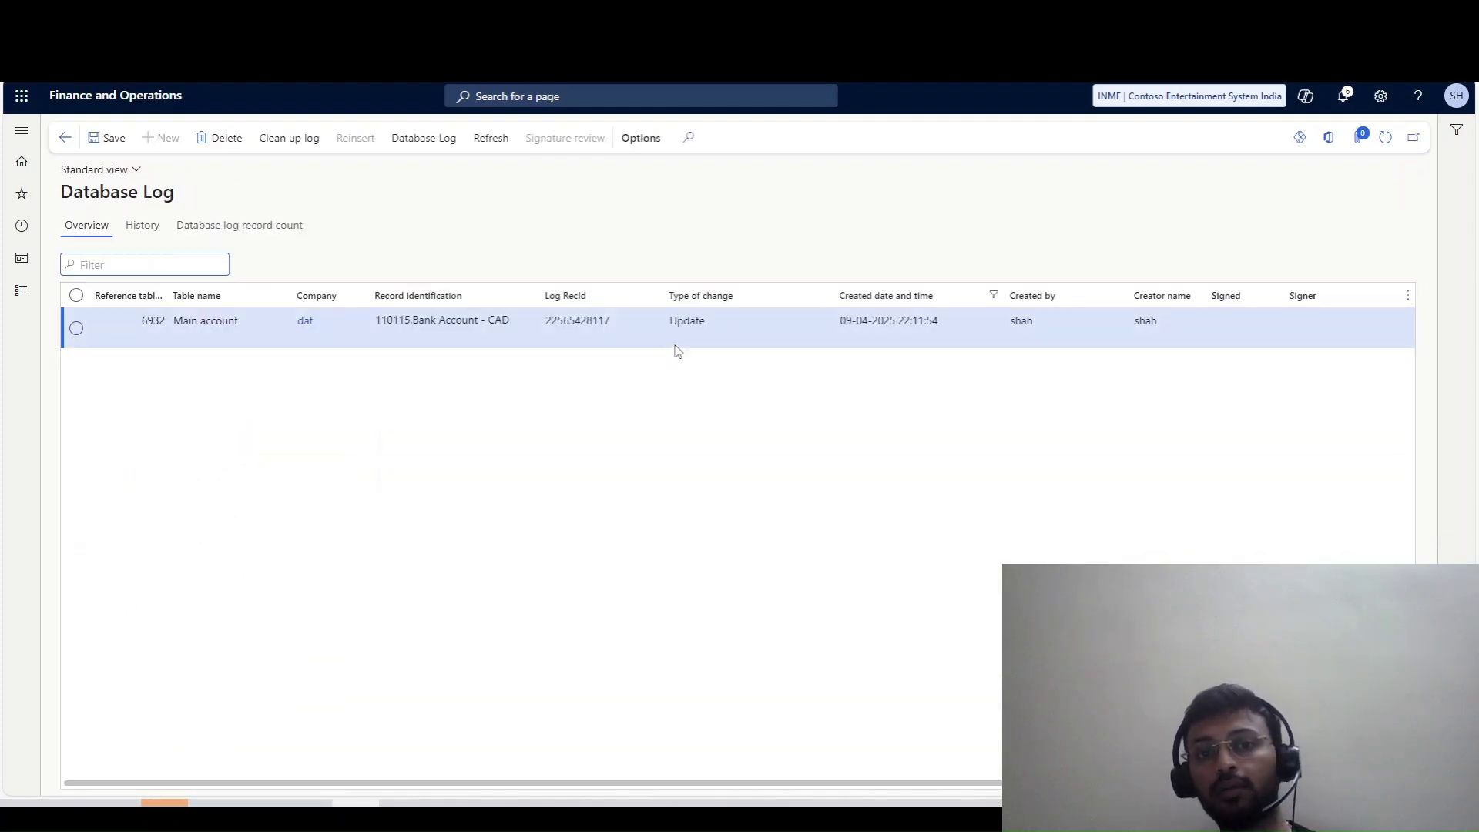
Step: Select the type of change of the Bank Account - CAD entry and refresh the Database Log
click(723, 327)
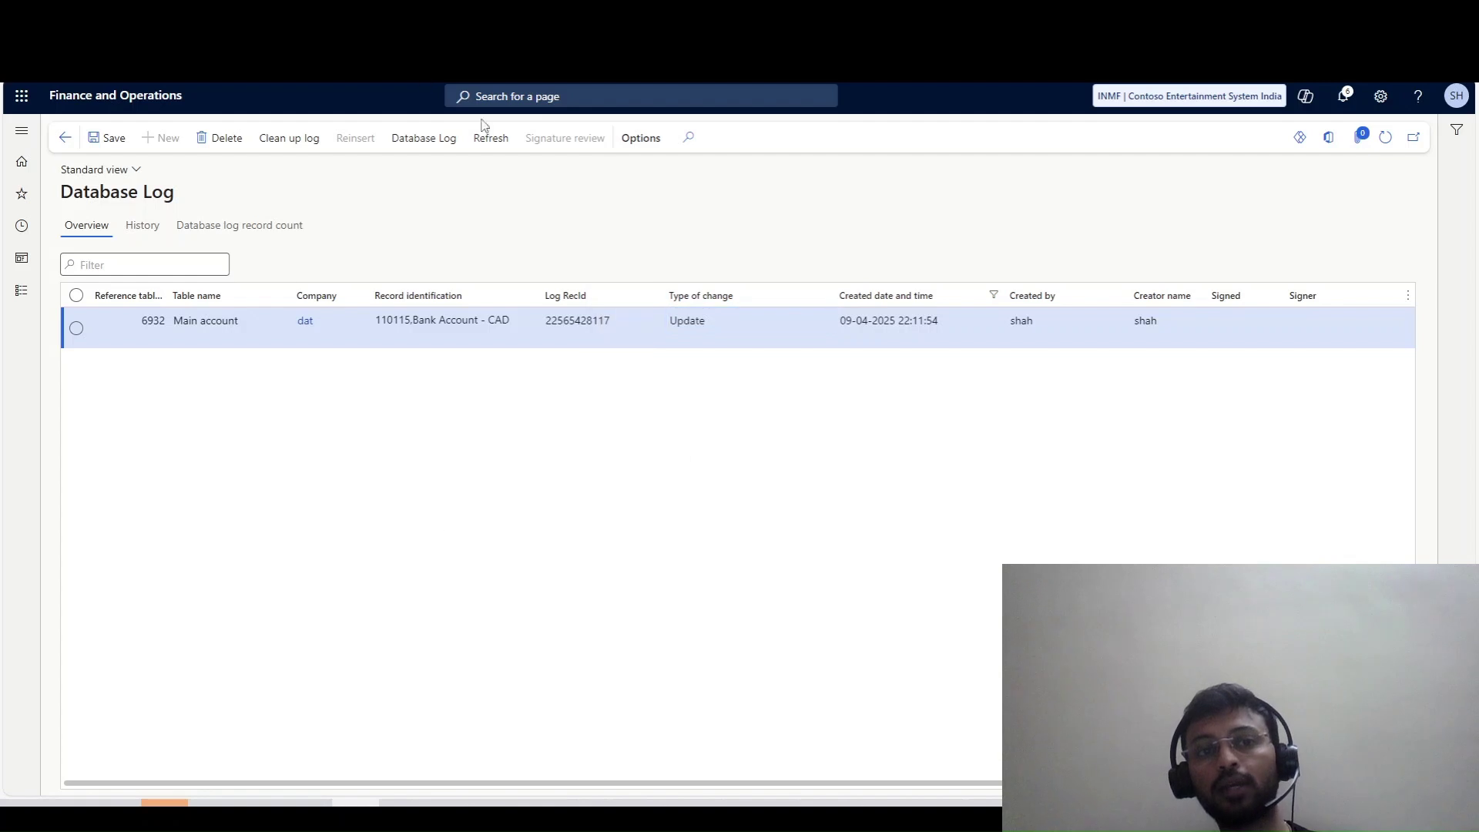
click(493, 140)
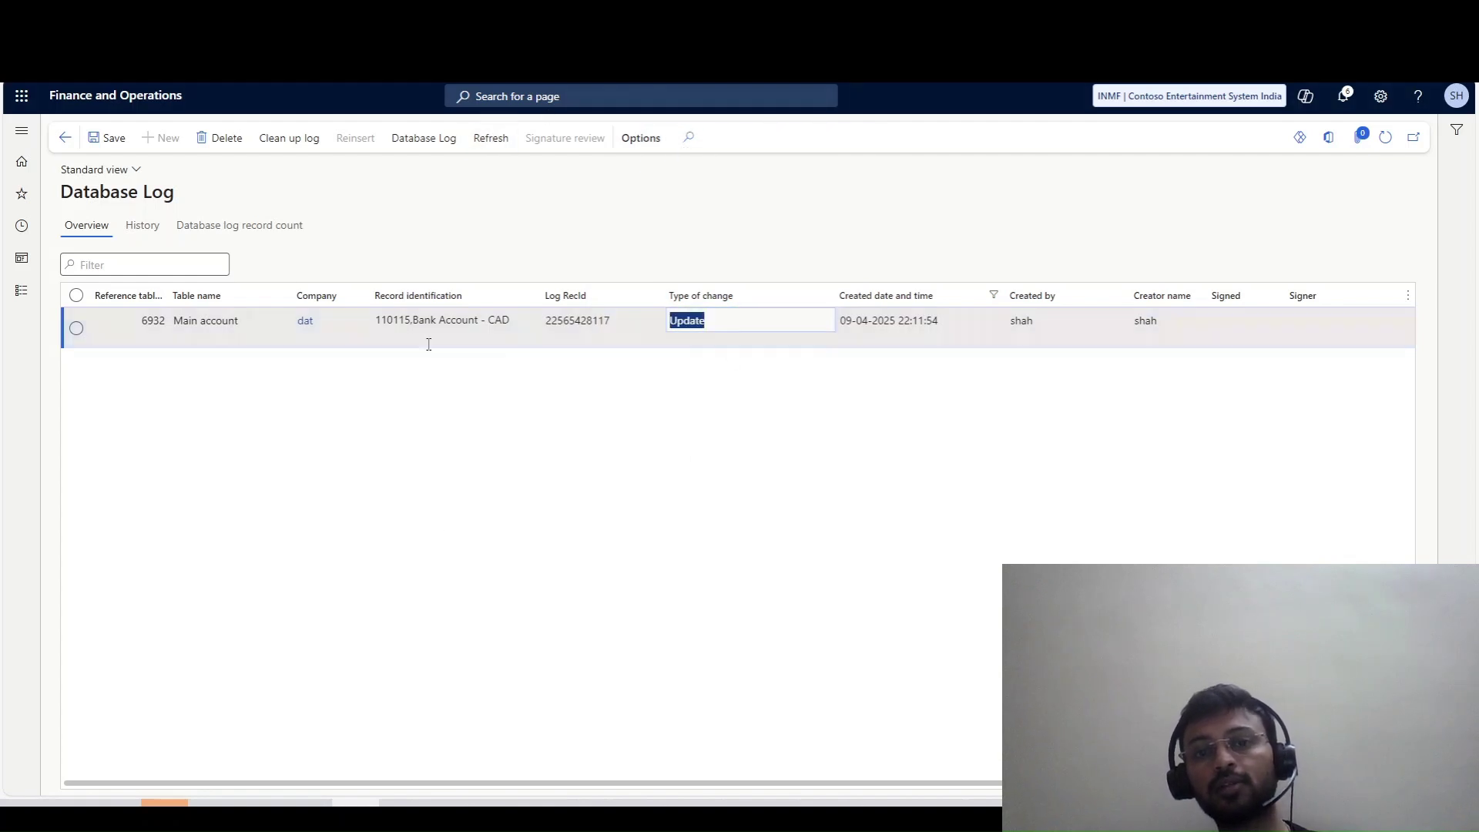
Step: Examine the type of change, creator and creator name recorded for the Bank Account - CAD entry in the Database Log
right_click(757, 328)
click(577, 535)
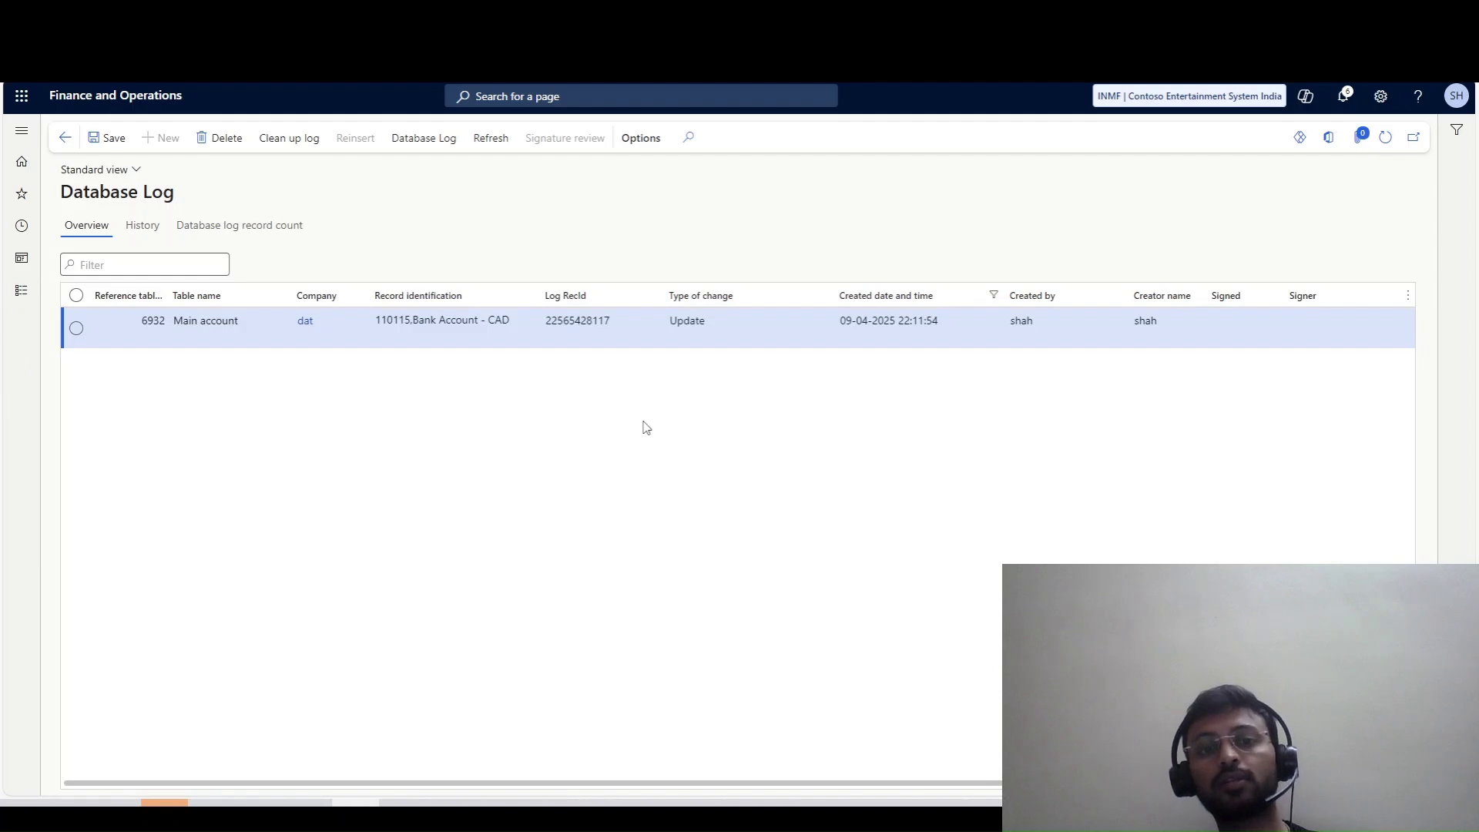
click(789, 251)
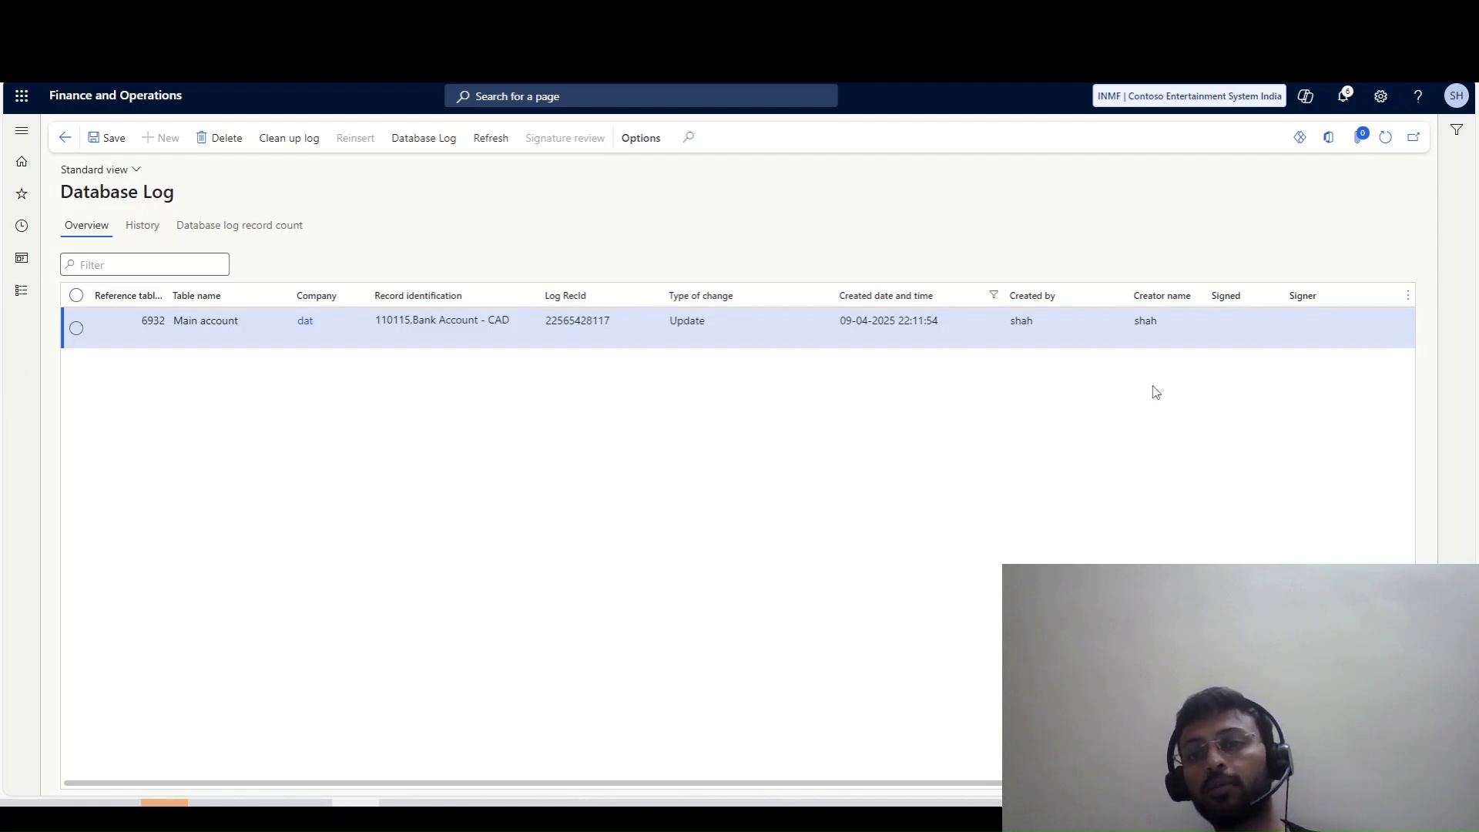
click(1052, 323)
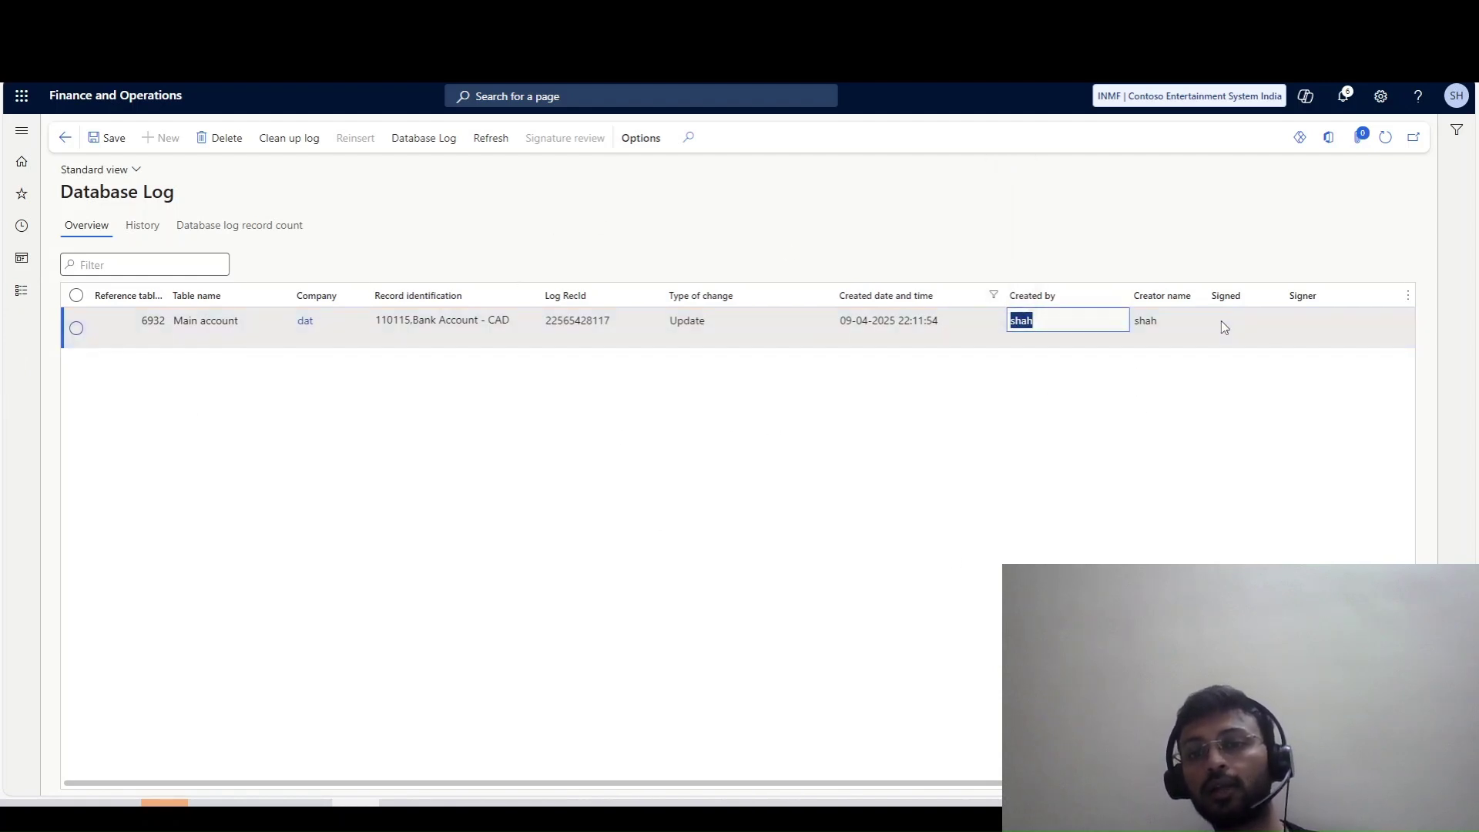
click(1152, 321)
key(shift+Tab)
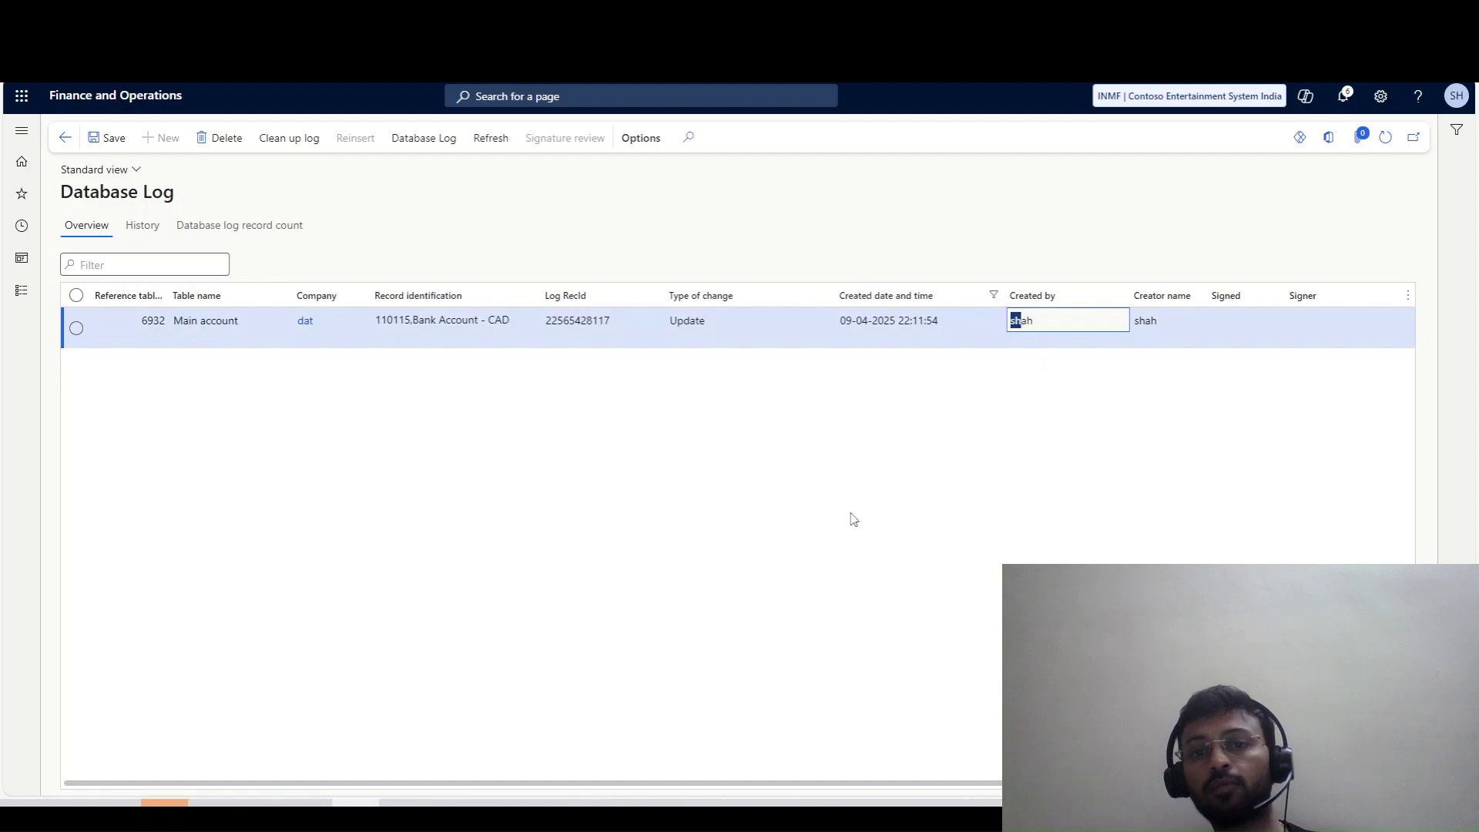
click(1027, 415)
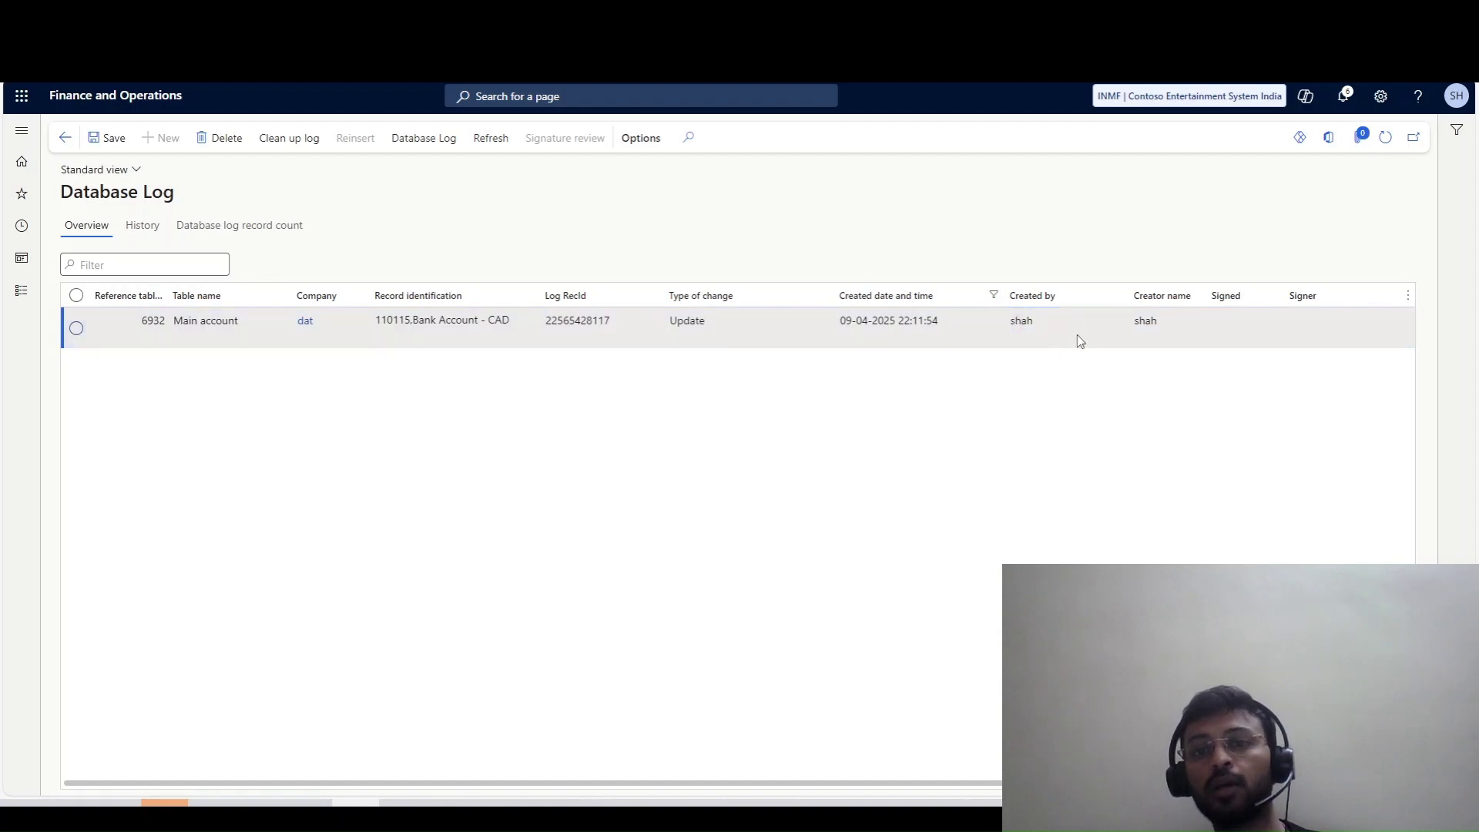
click(1026, 328)
click(946, 324)
click(1192, 331)
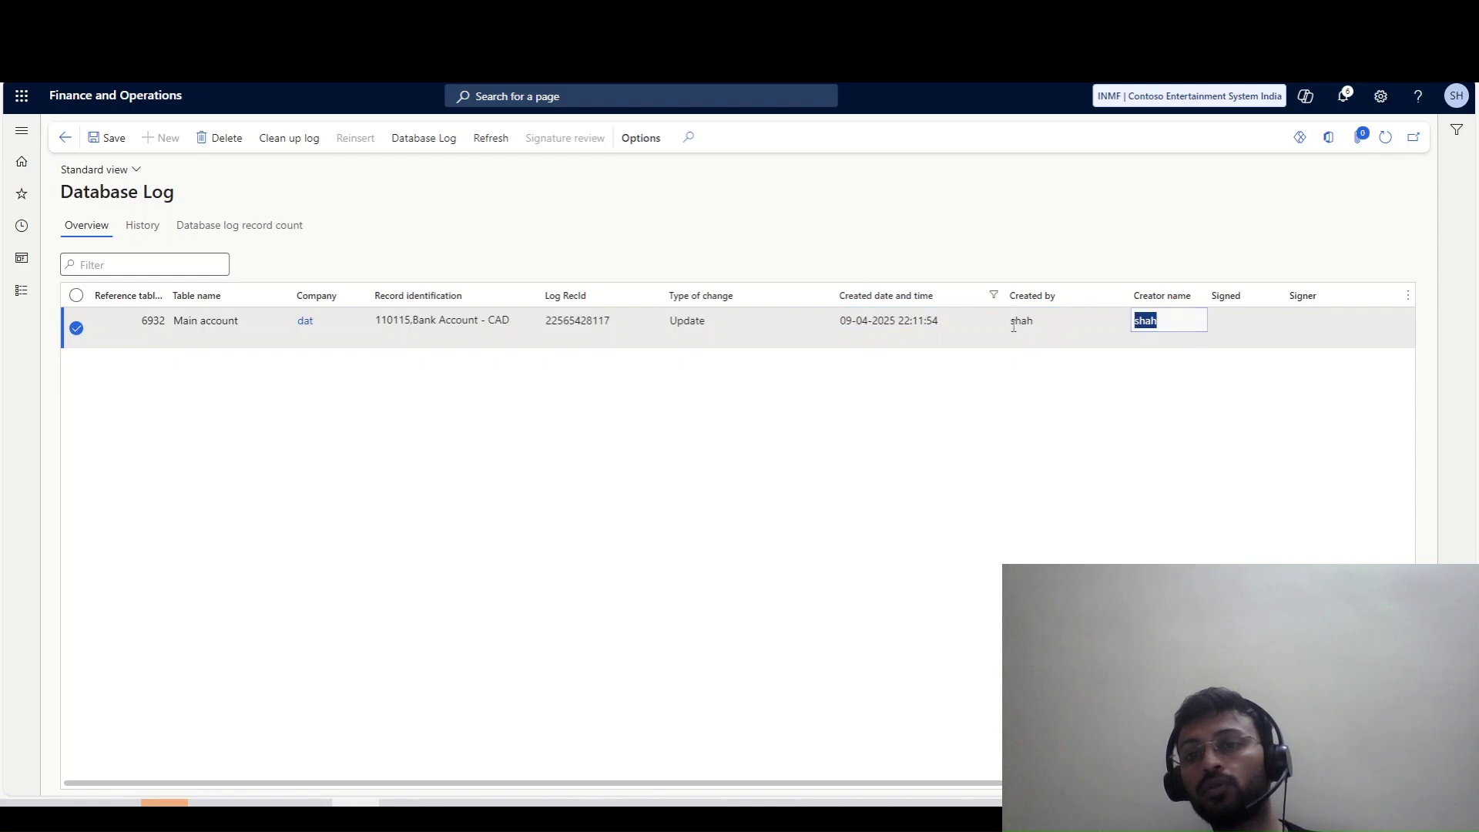
click(1064, 324)
click(700, 462)
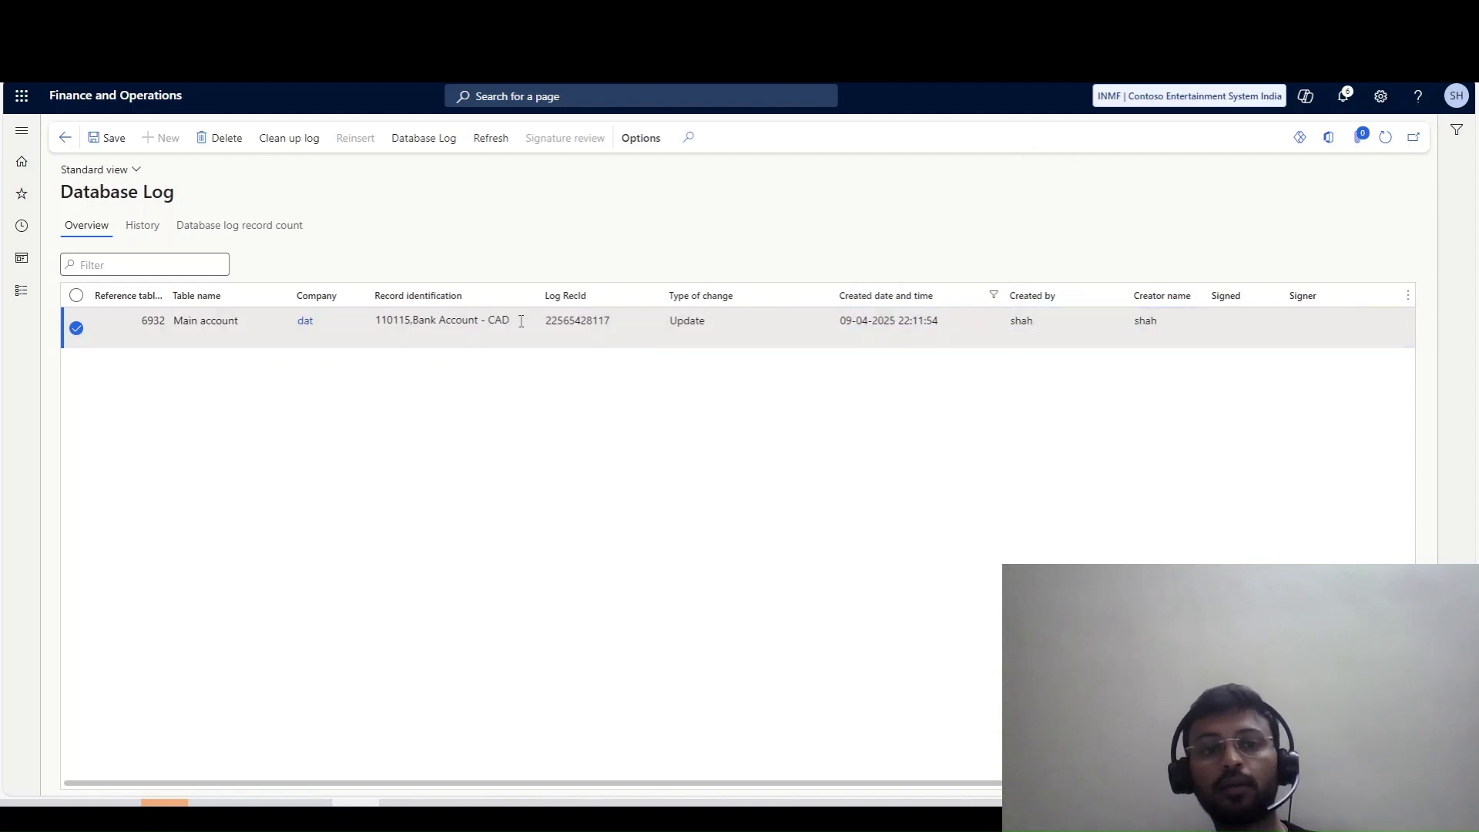
Step: Check the created date and time of the Bank Account - CAD log entry and refresh the Database Log
click(984, 324)
click(732, 330)
click(884, 336)
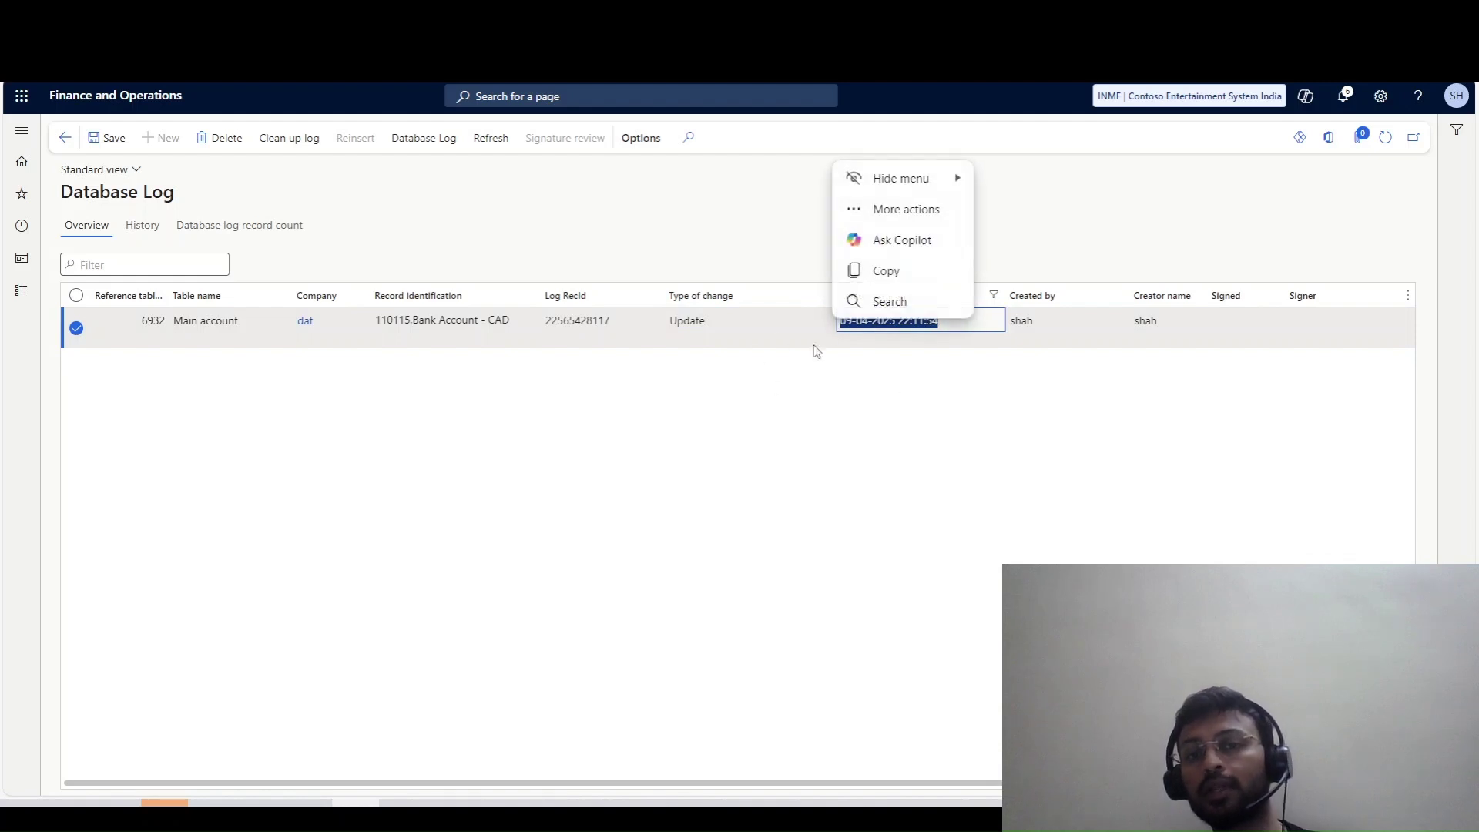
click(927, 399)
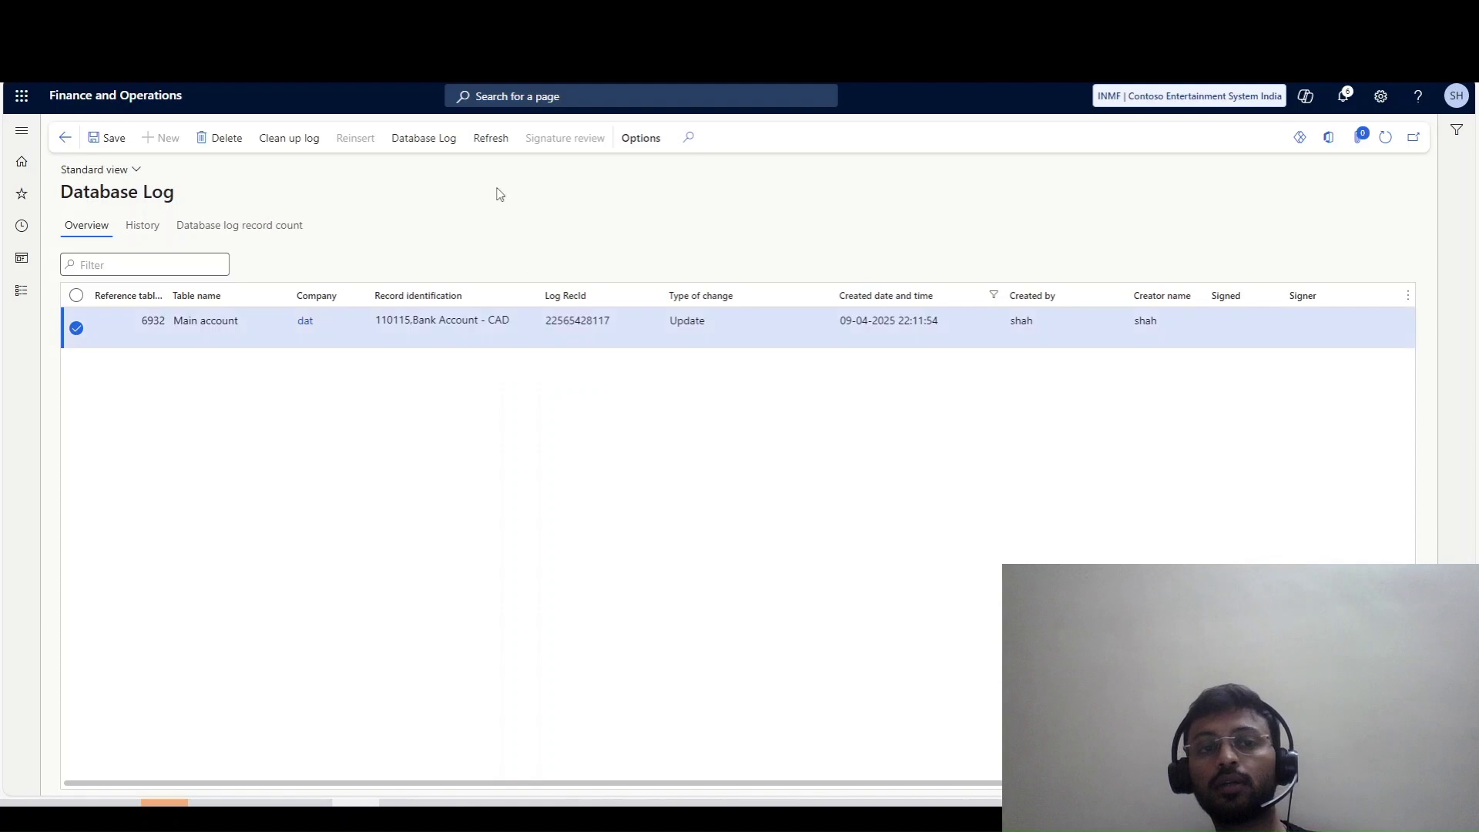
click(497, 140)
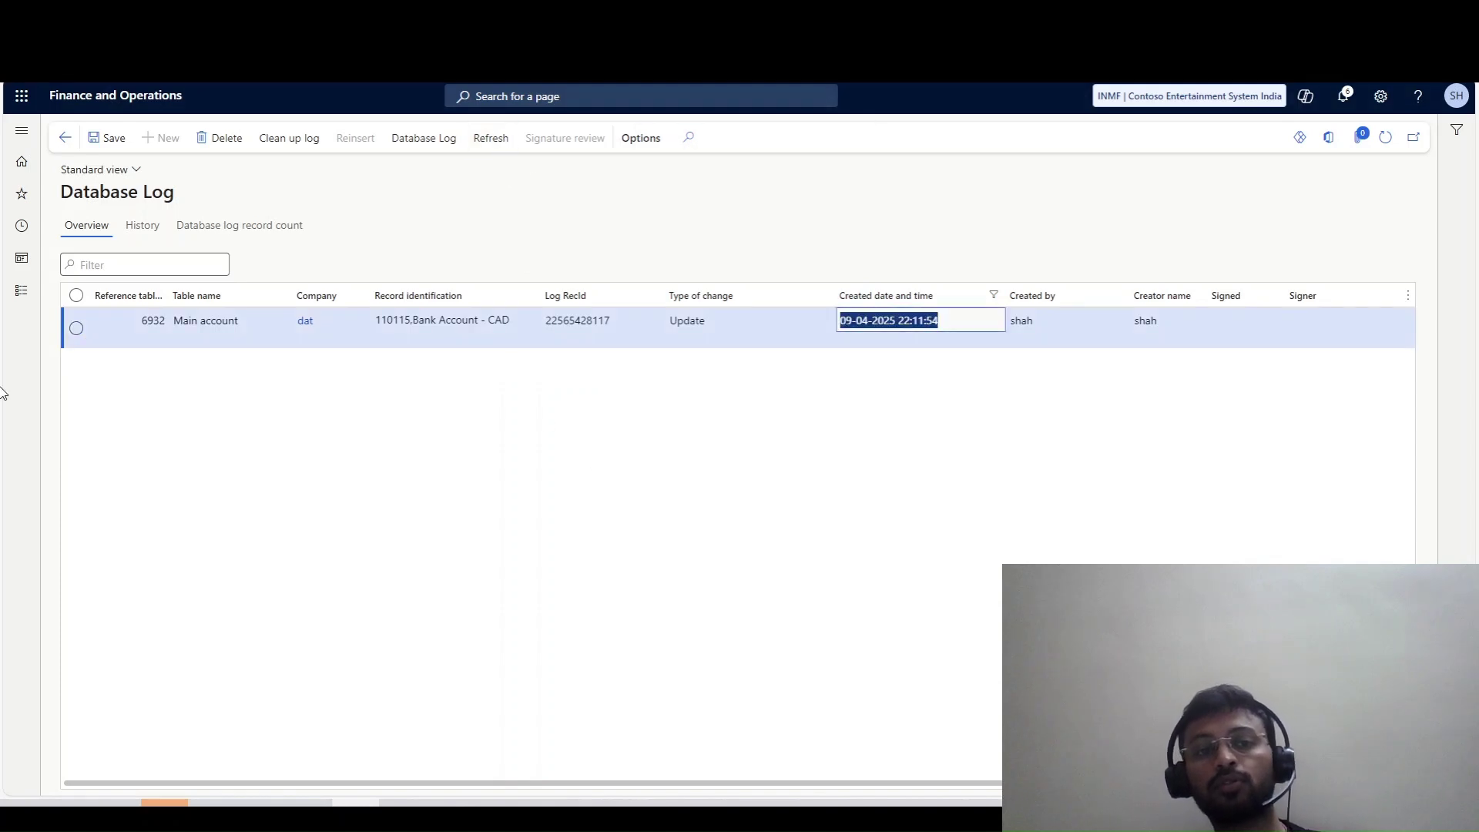
Step: Open the Sales and marketing parameters from the setup section of the Sales and marketing module
click(23, 294)
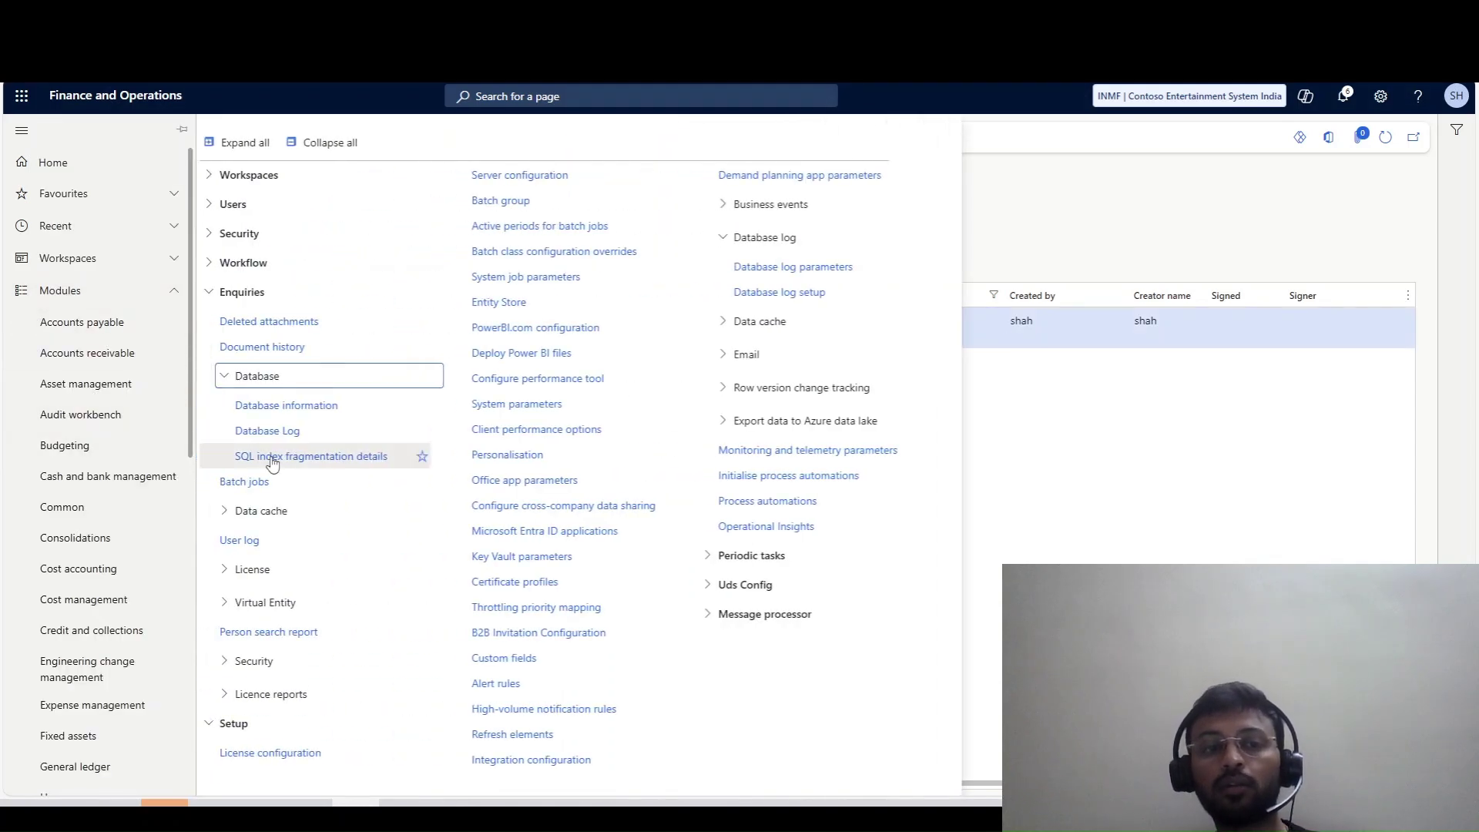
click(1079, 522)
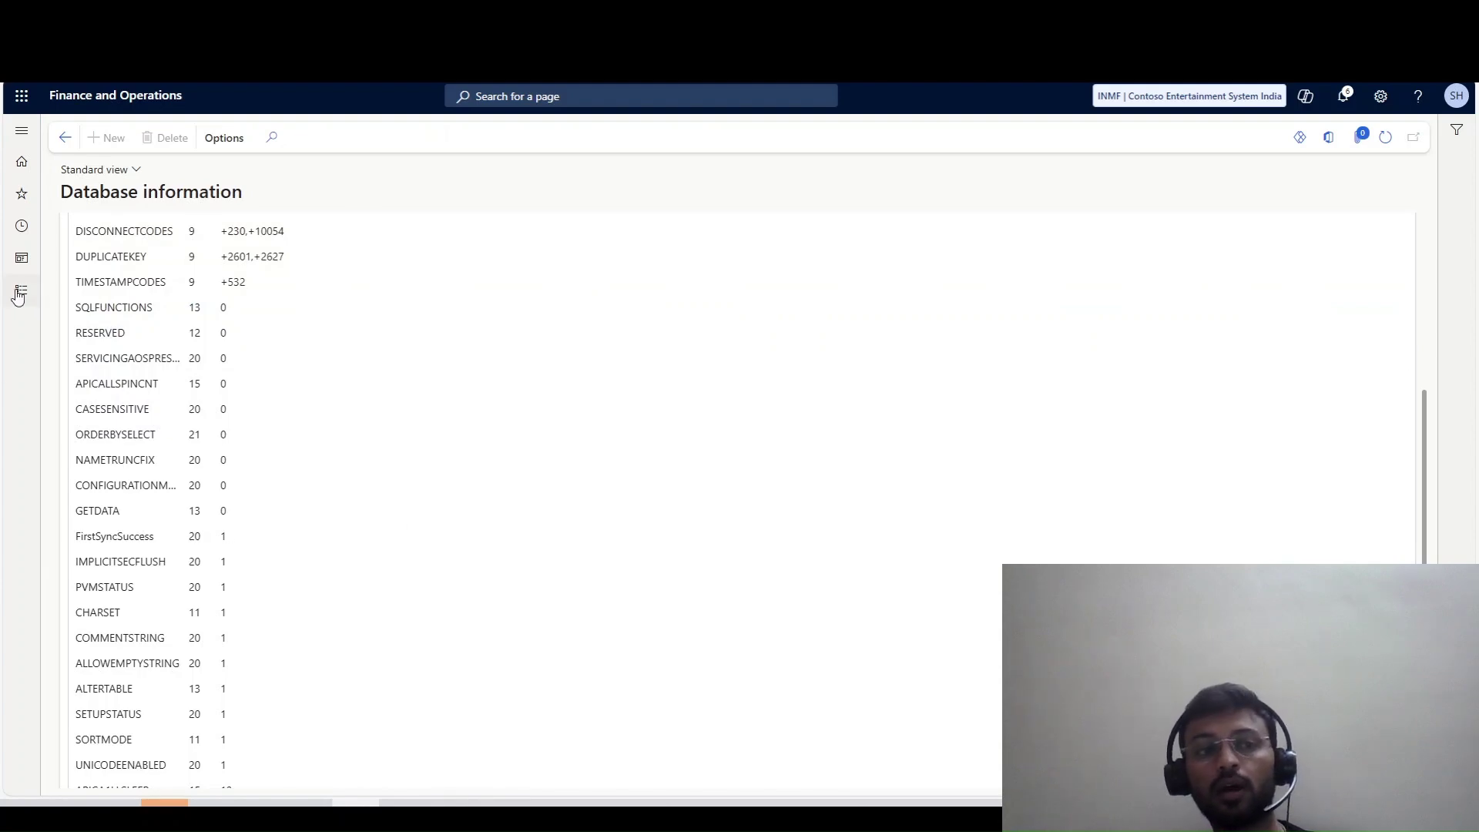
click(21, 290)
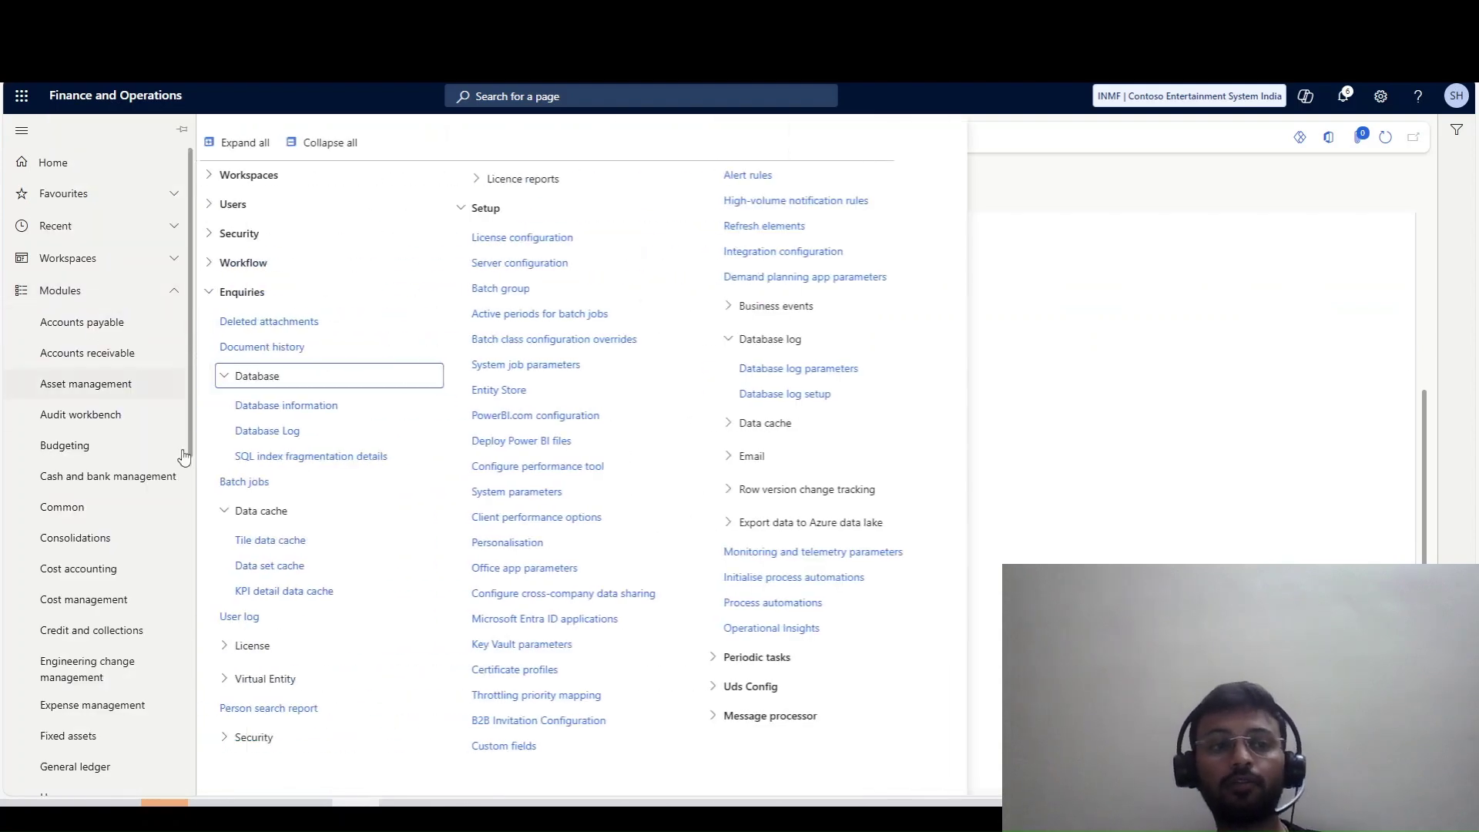
scroll(27, 617, down, 5)
scroll(26, 625, down, 4)
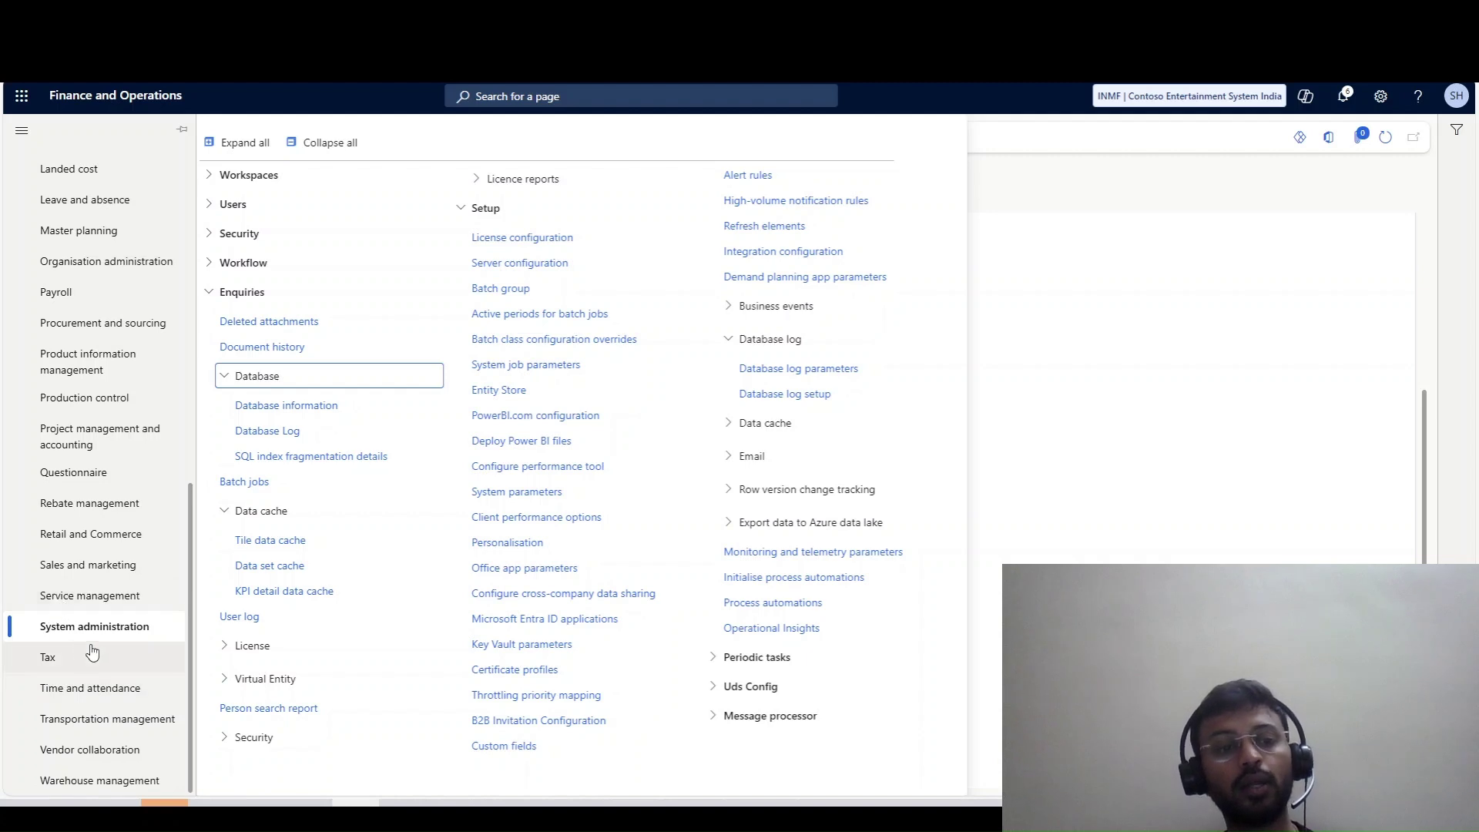
scroll(86, 653, up, 2)
double_click(77, 660)
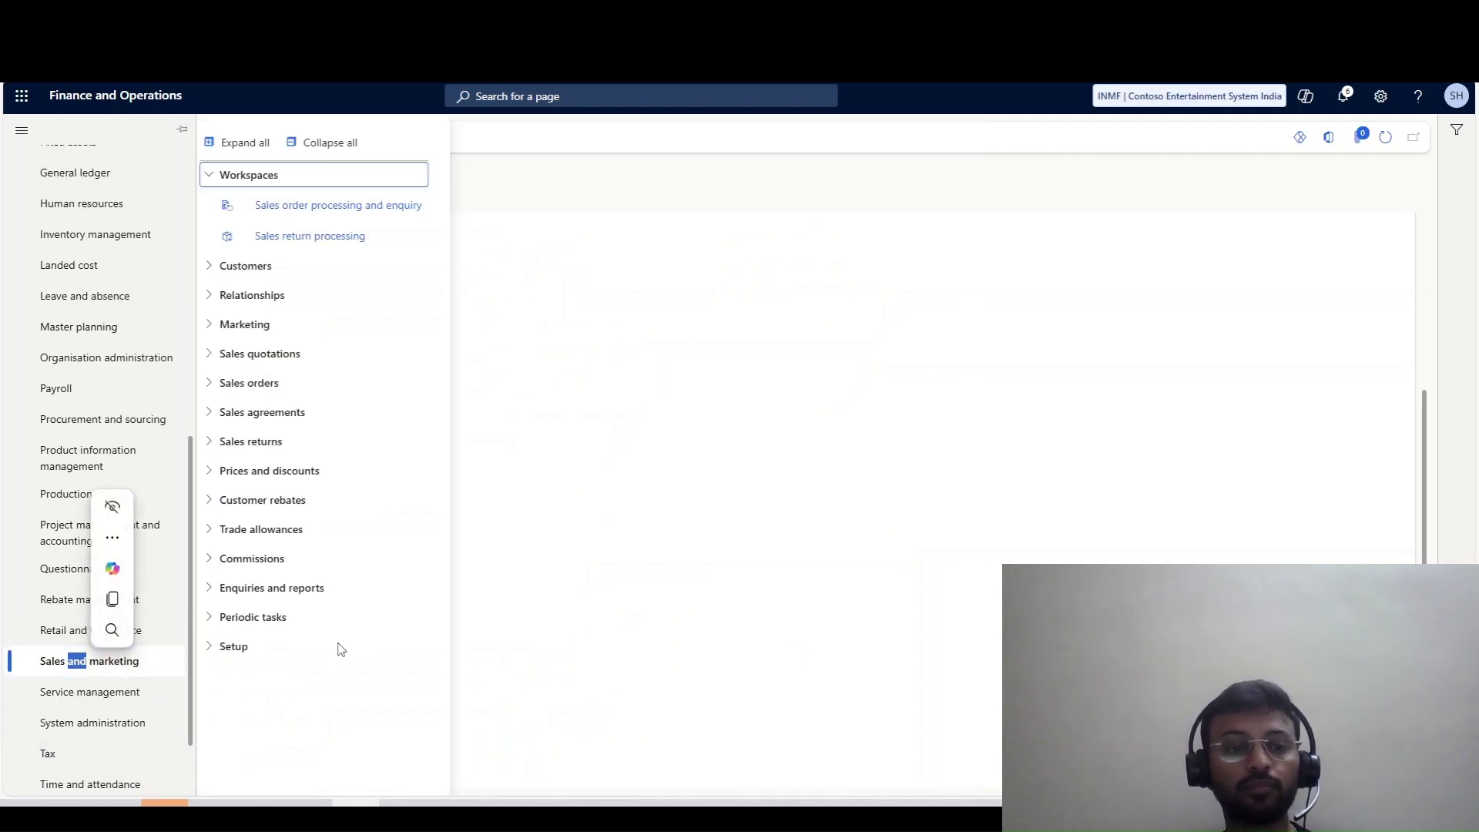
click(245, 647)
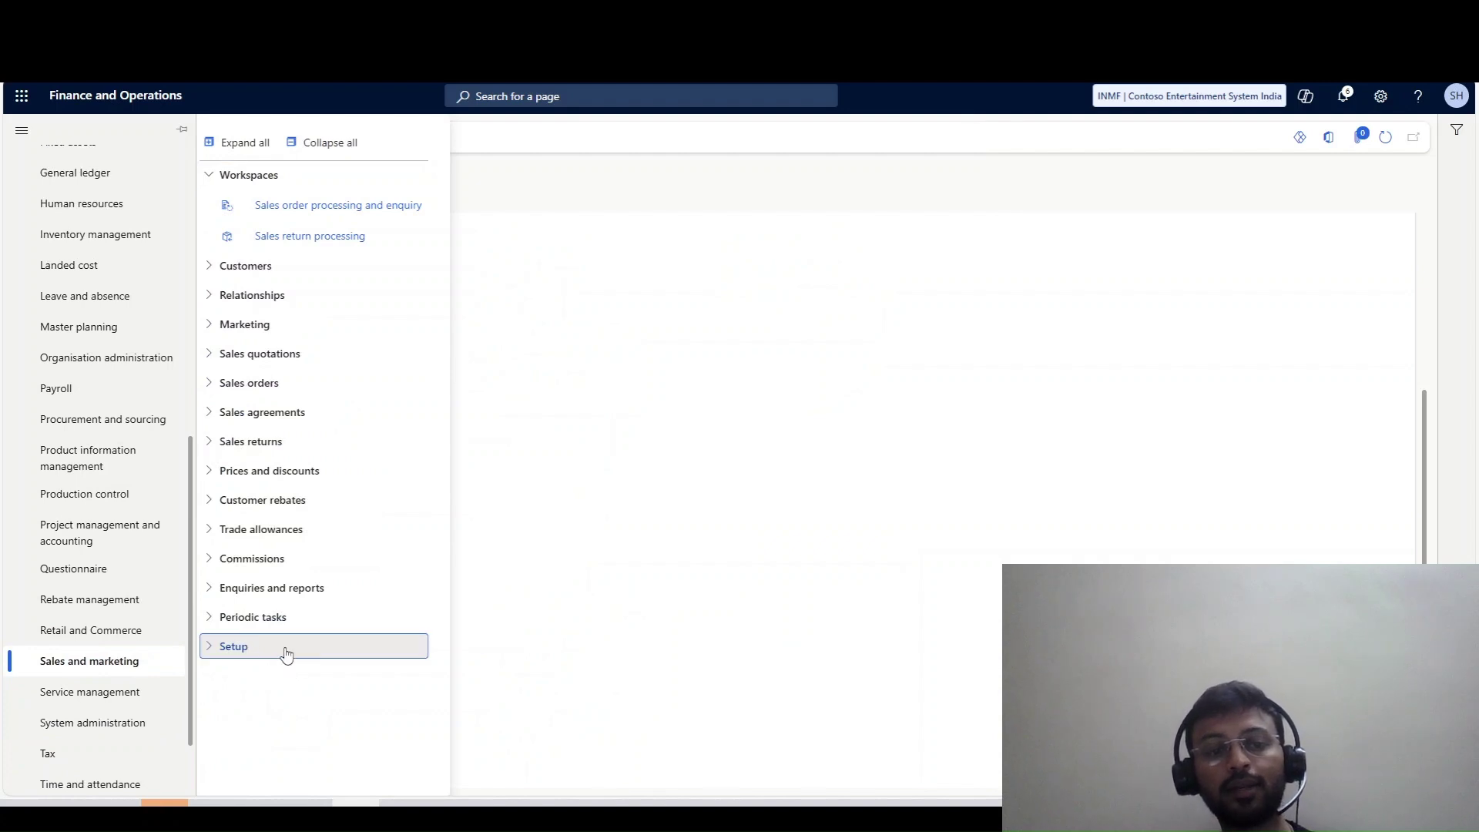
click(286, 654)
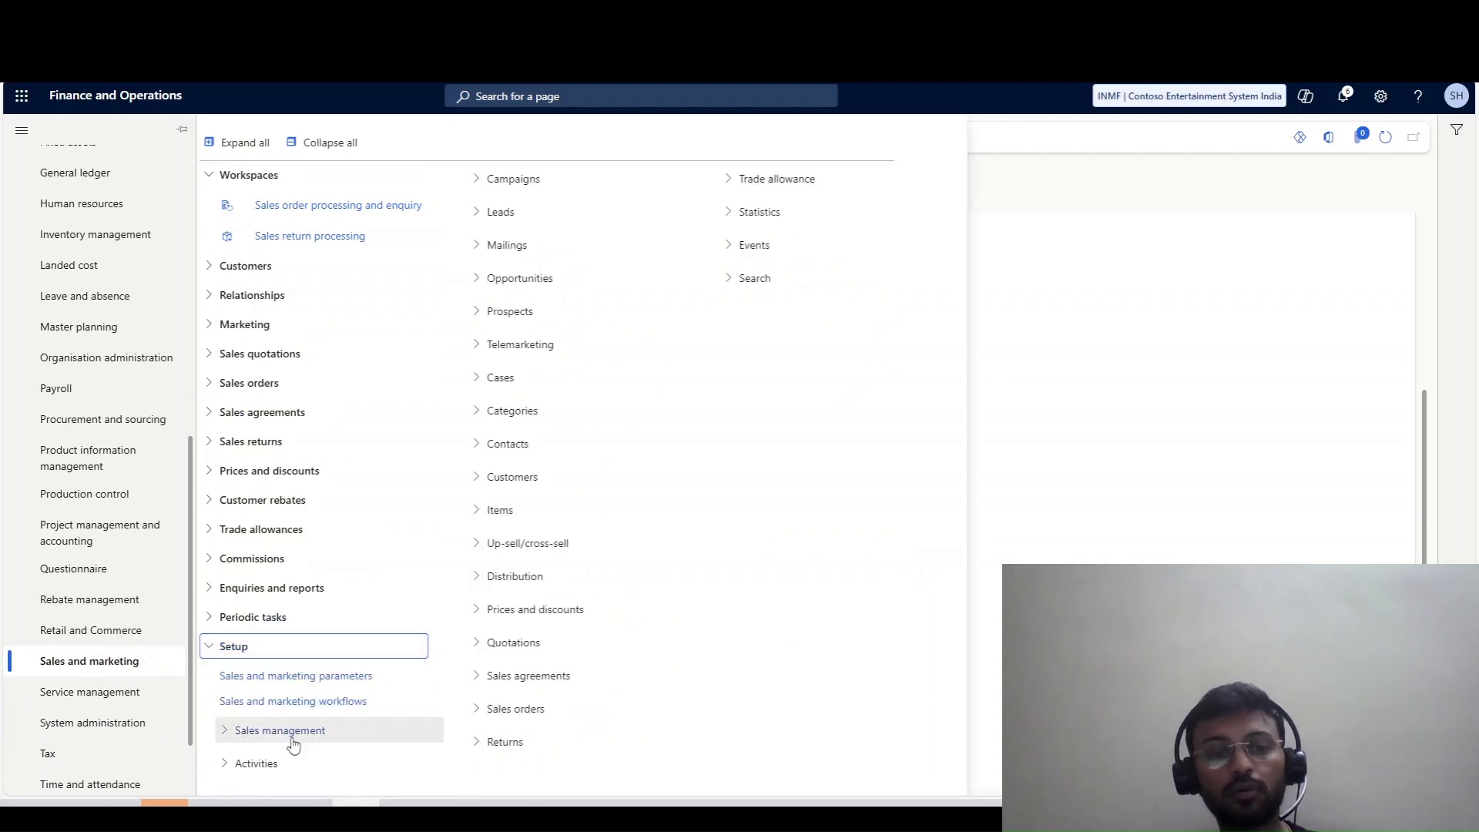
click(303, 676)
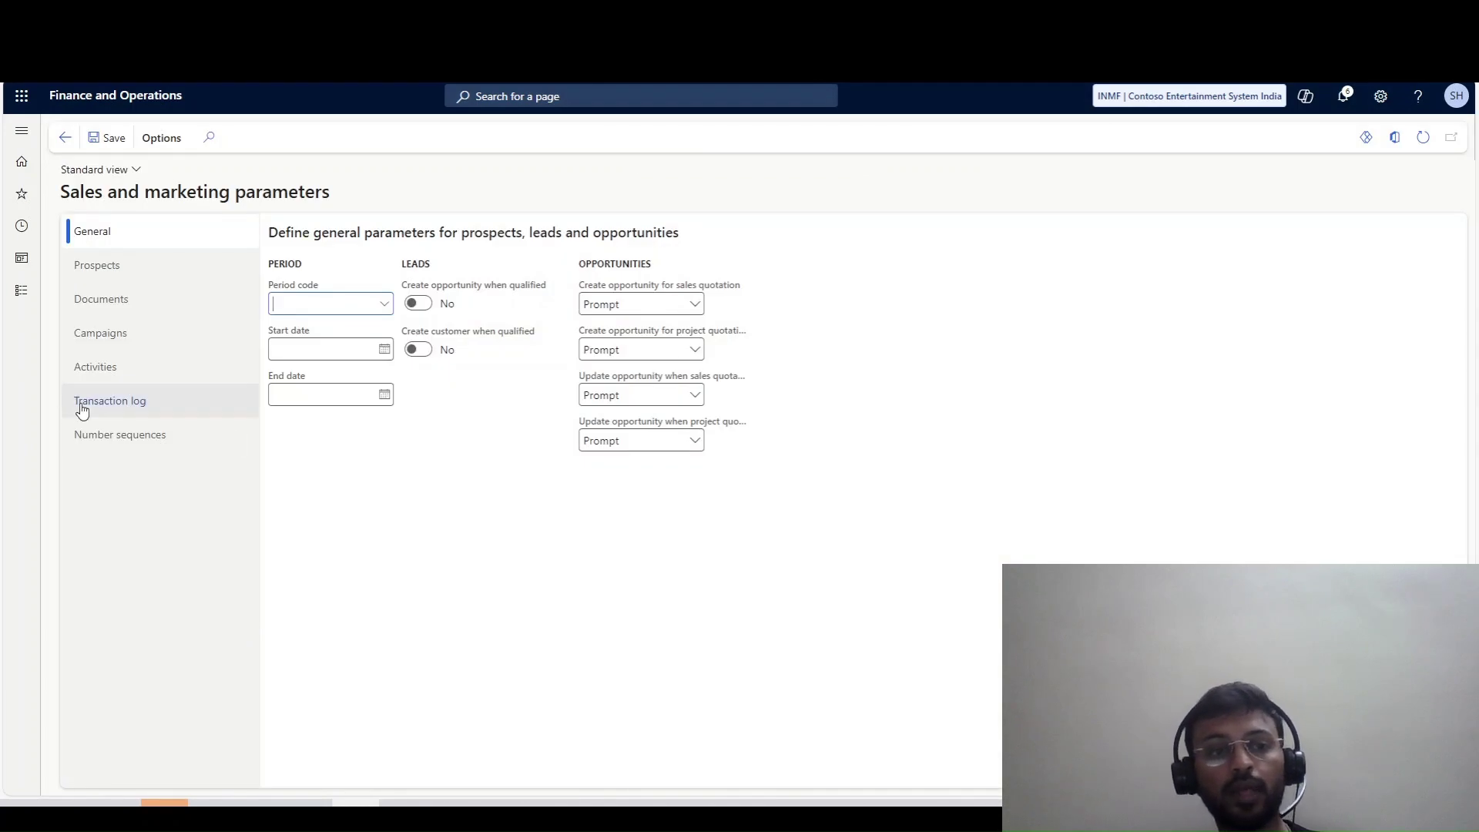
Step: Turn on transaction log change tracking for Customers and save the parameters
click(81, 402)
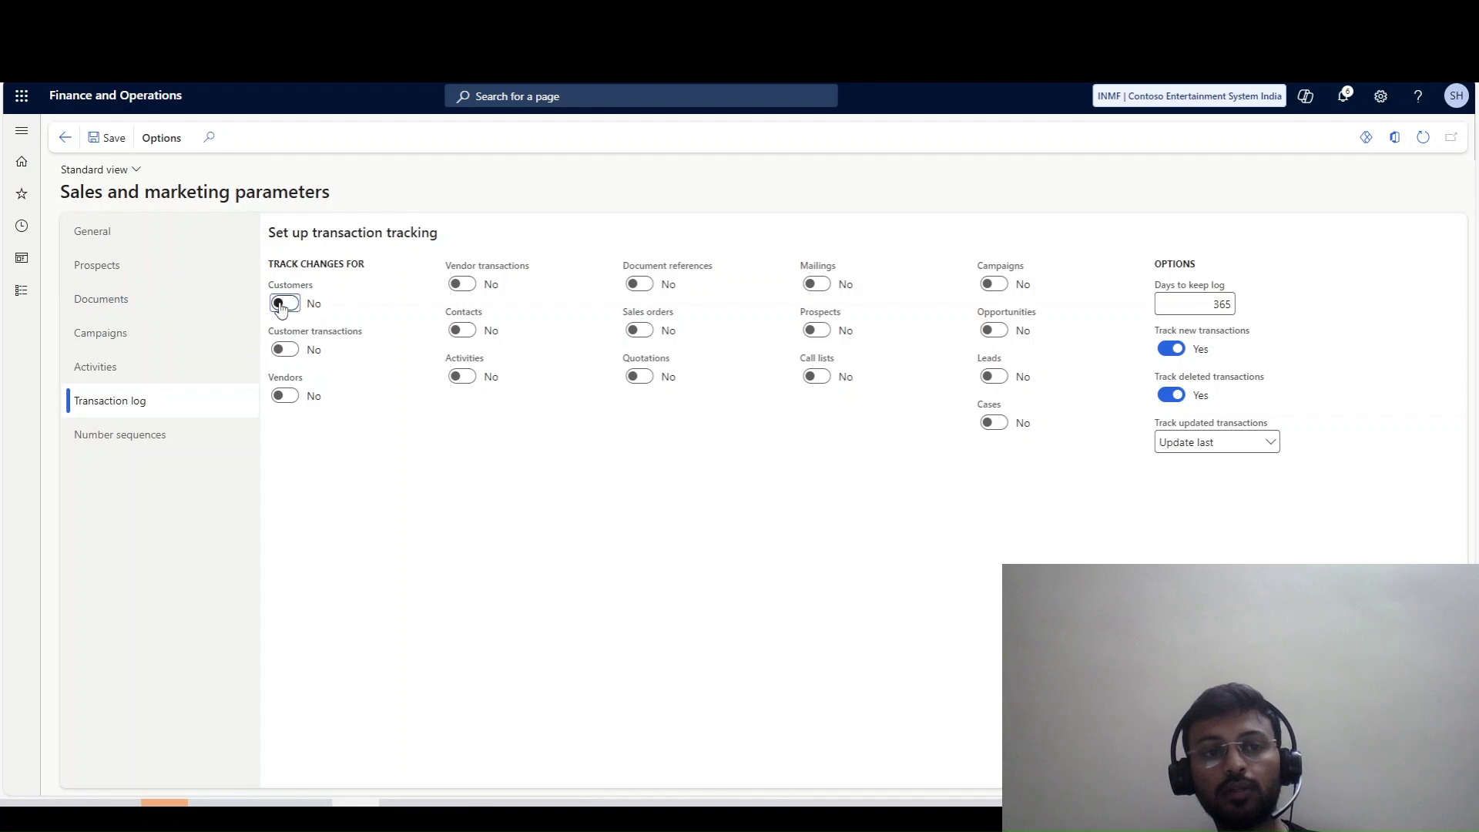
click(94, 139)
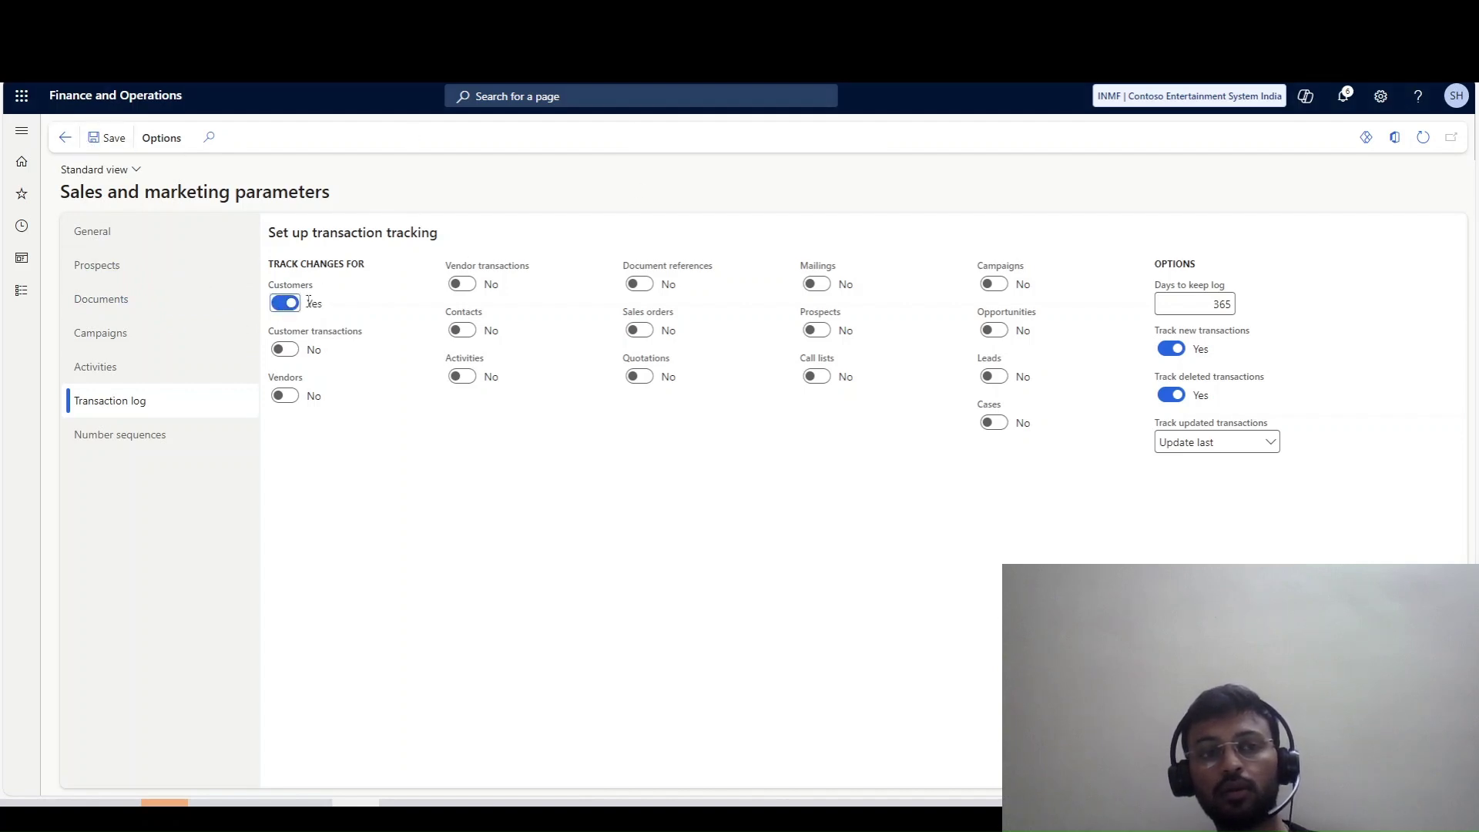
Step: Return to the Database Log page and open the All customers list in the Accounts receivable module
key(ctrl+Tab)
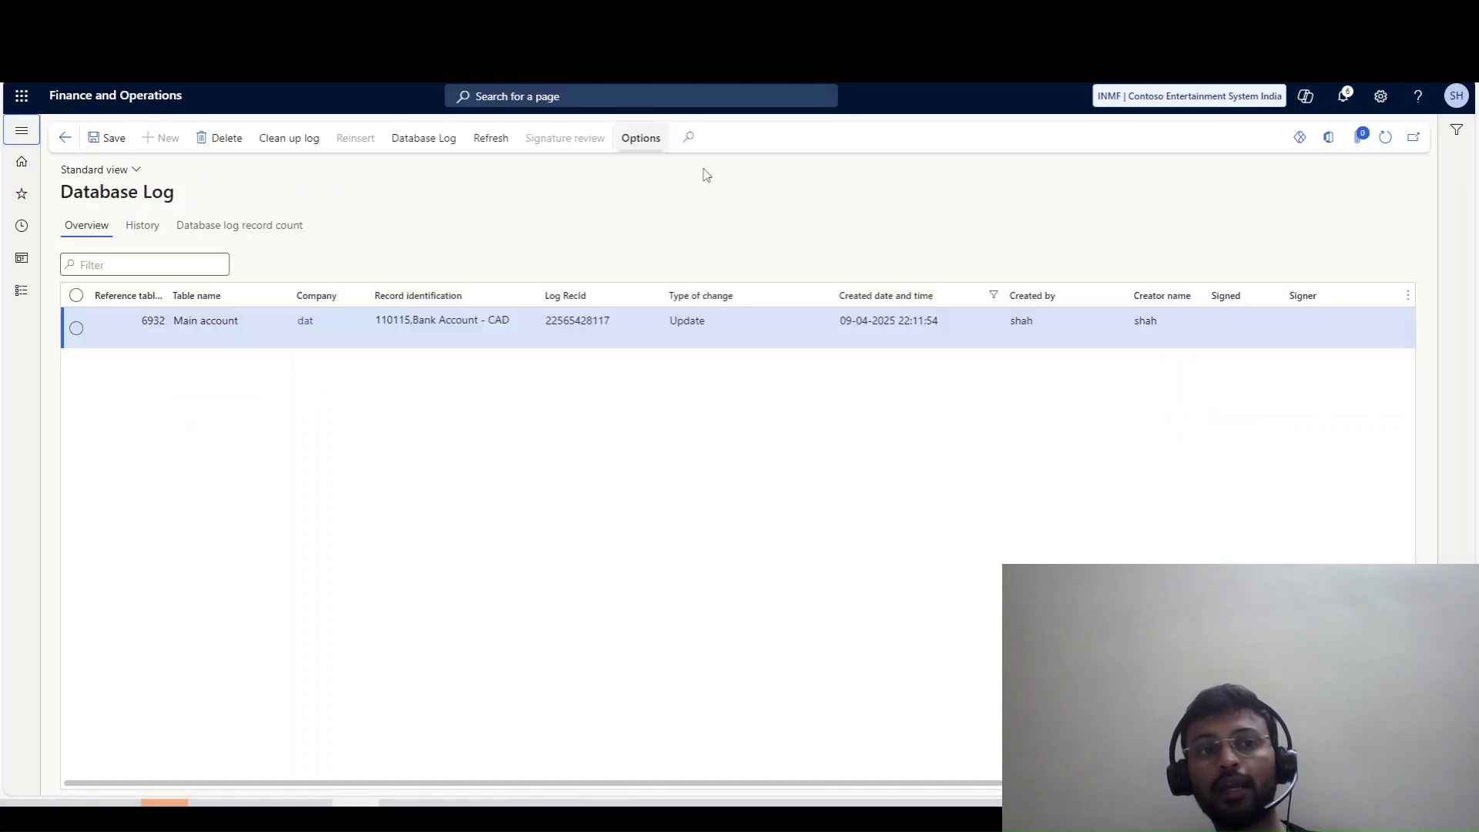
click(21, 290)
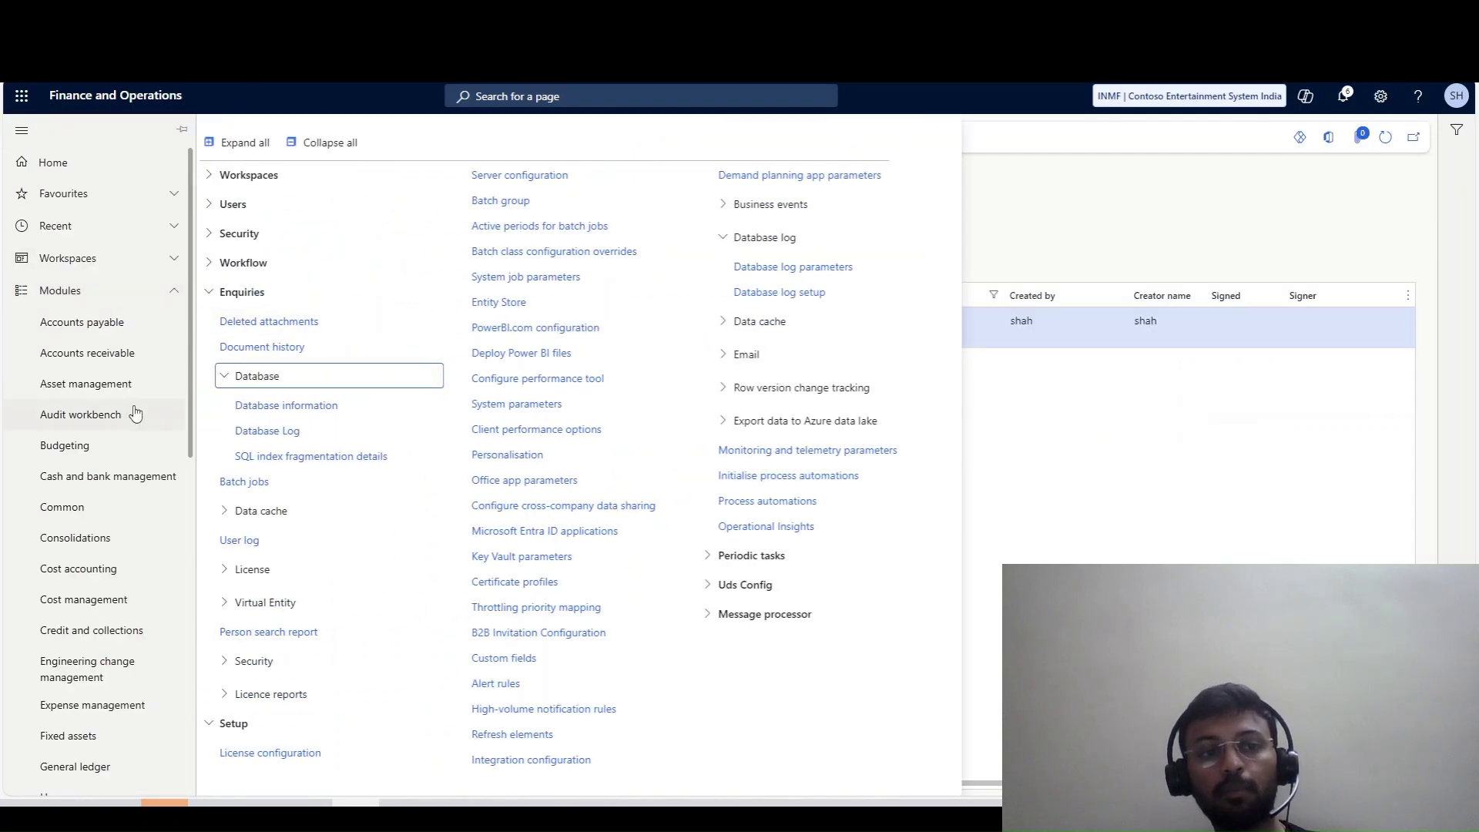
click(85, 354)
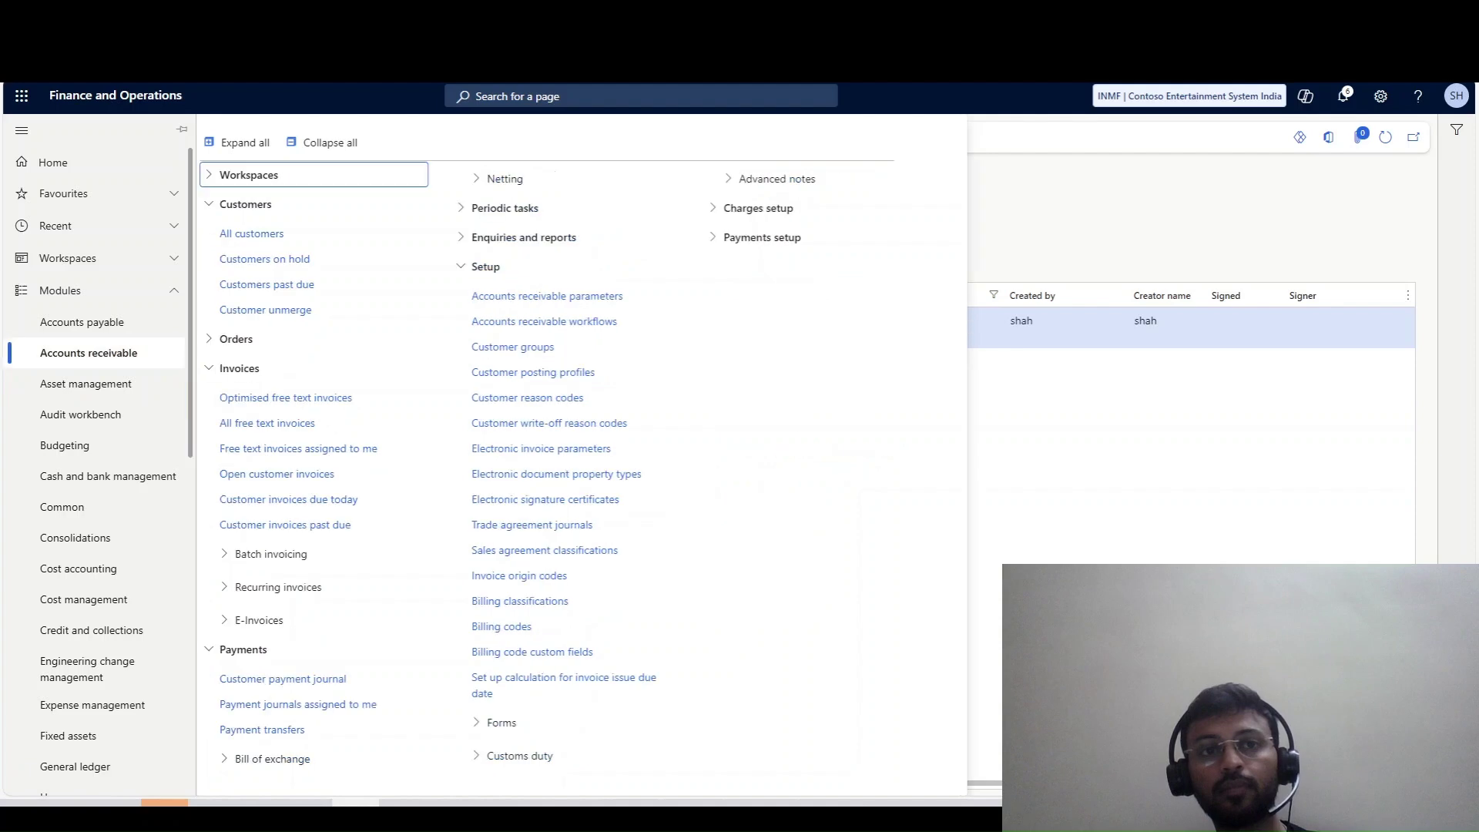
key(ctrl+Tab)
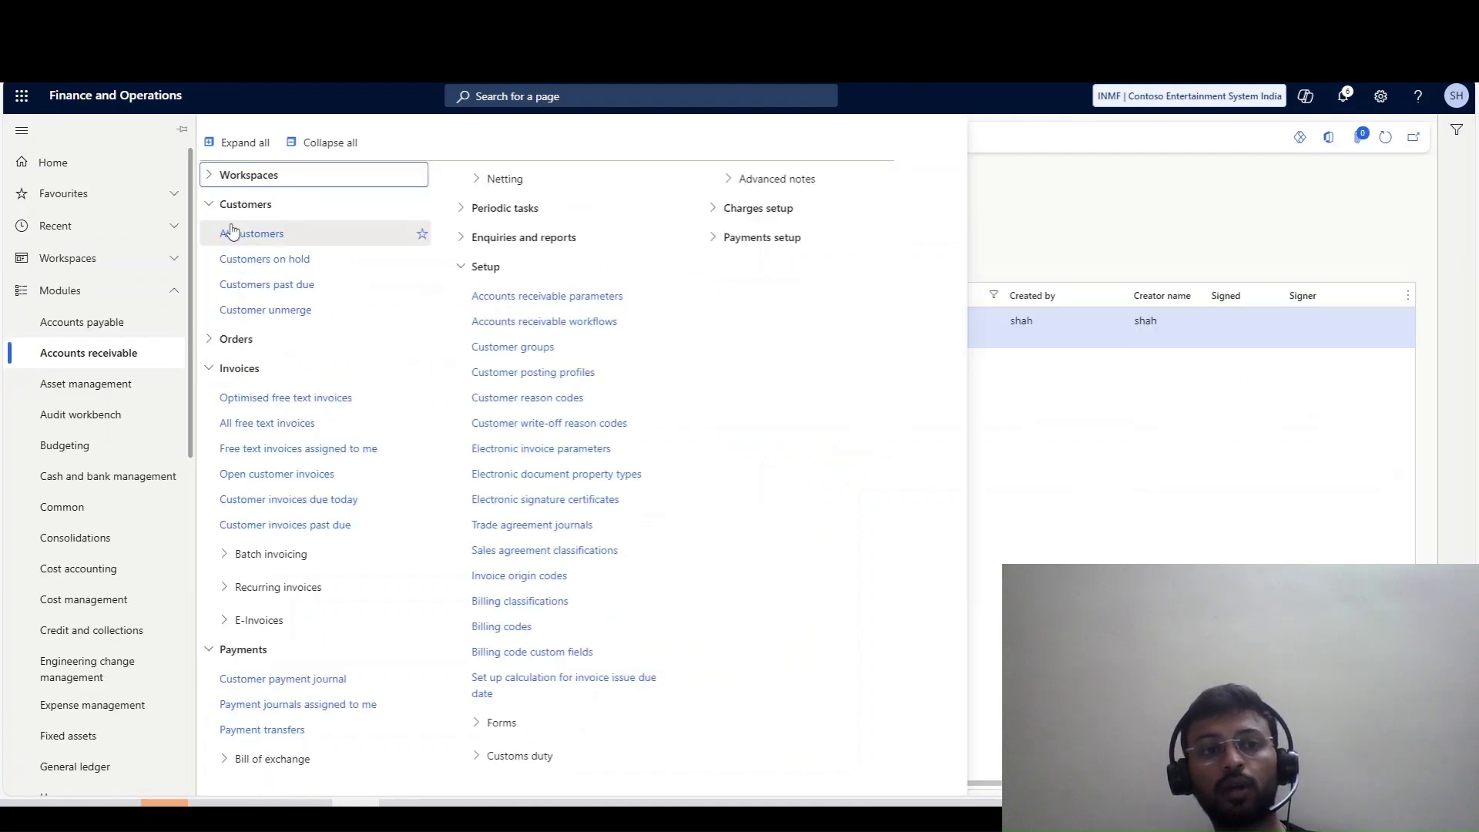
click(235, 231)
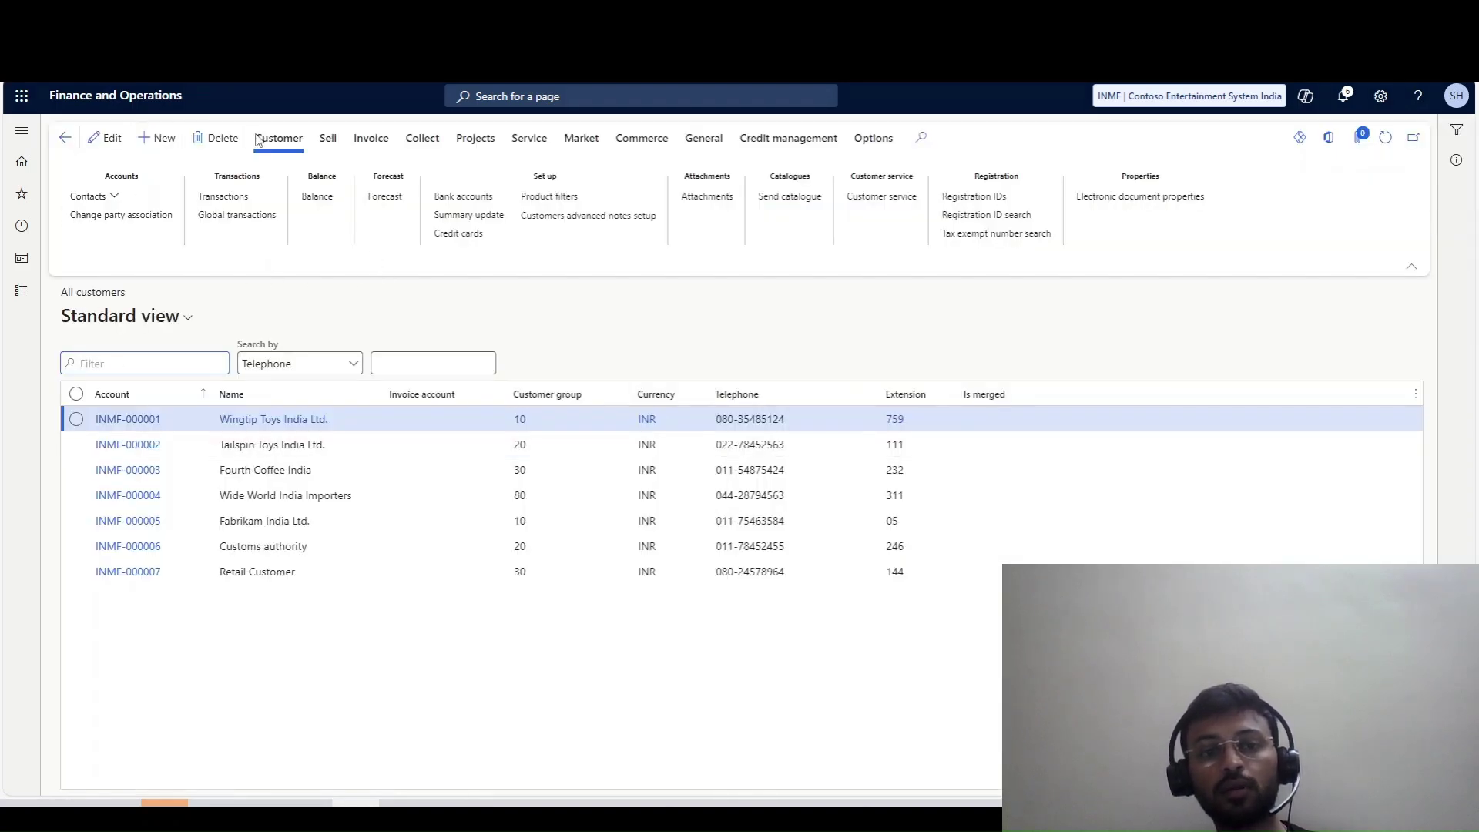
Step: Start a new customer record, enter Tata Motors as its name and assign customer group 20, Main Customers
click(969, 215)
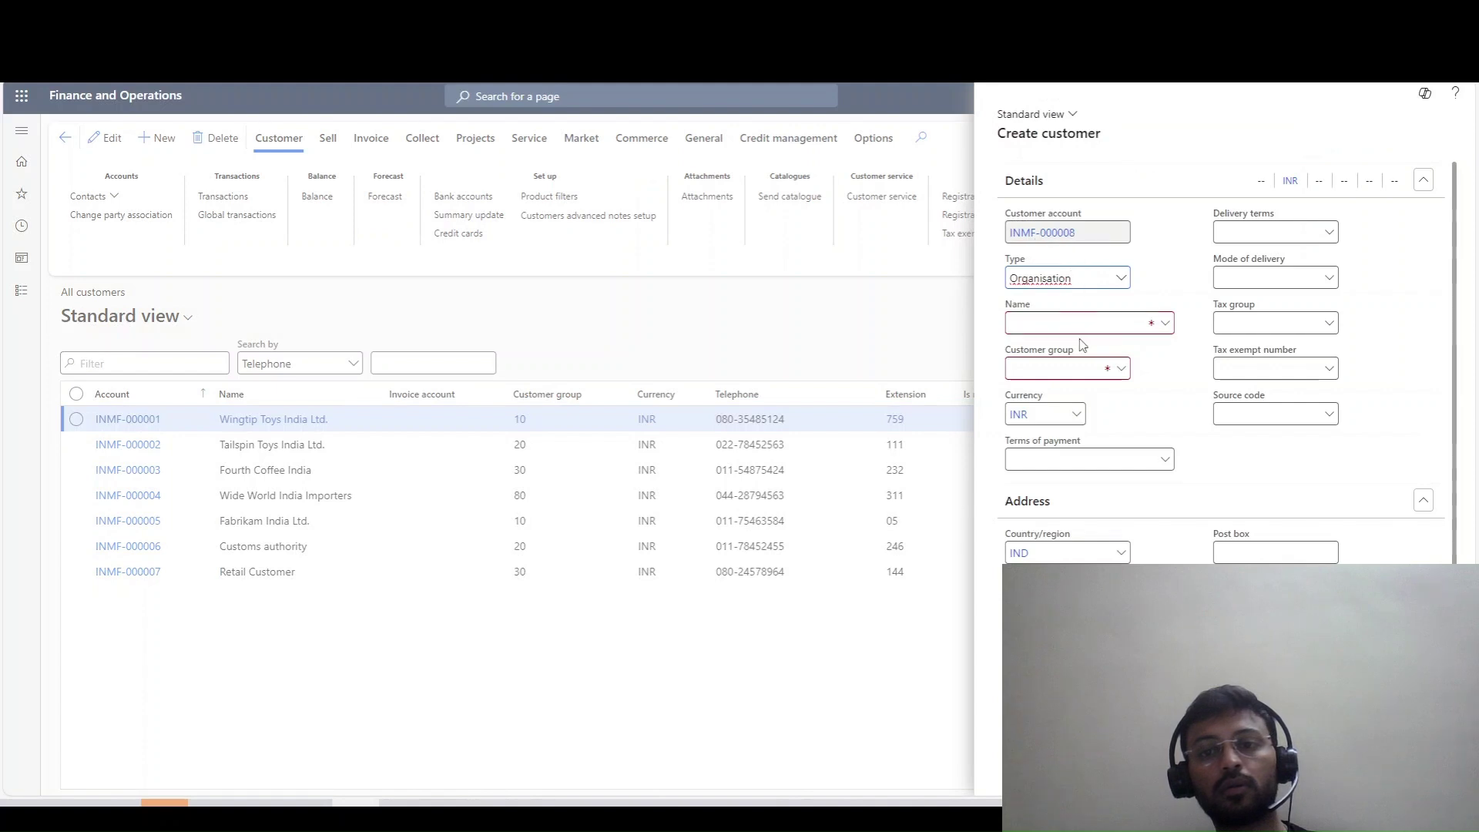
click(1066, 326)
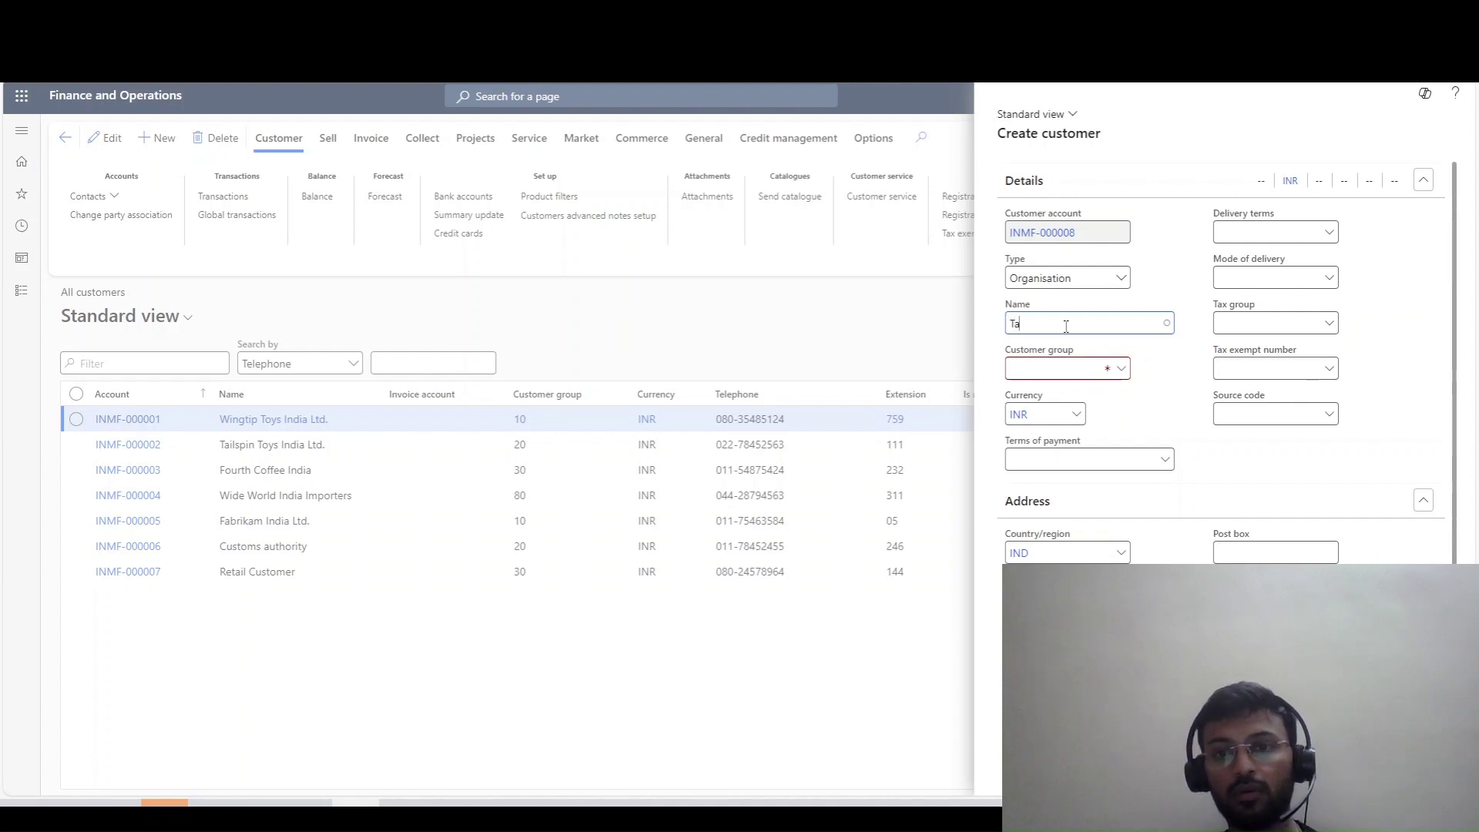
text(Tata Mo)
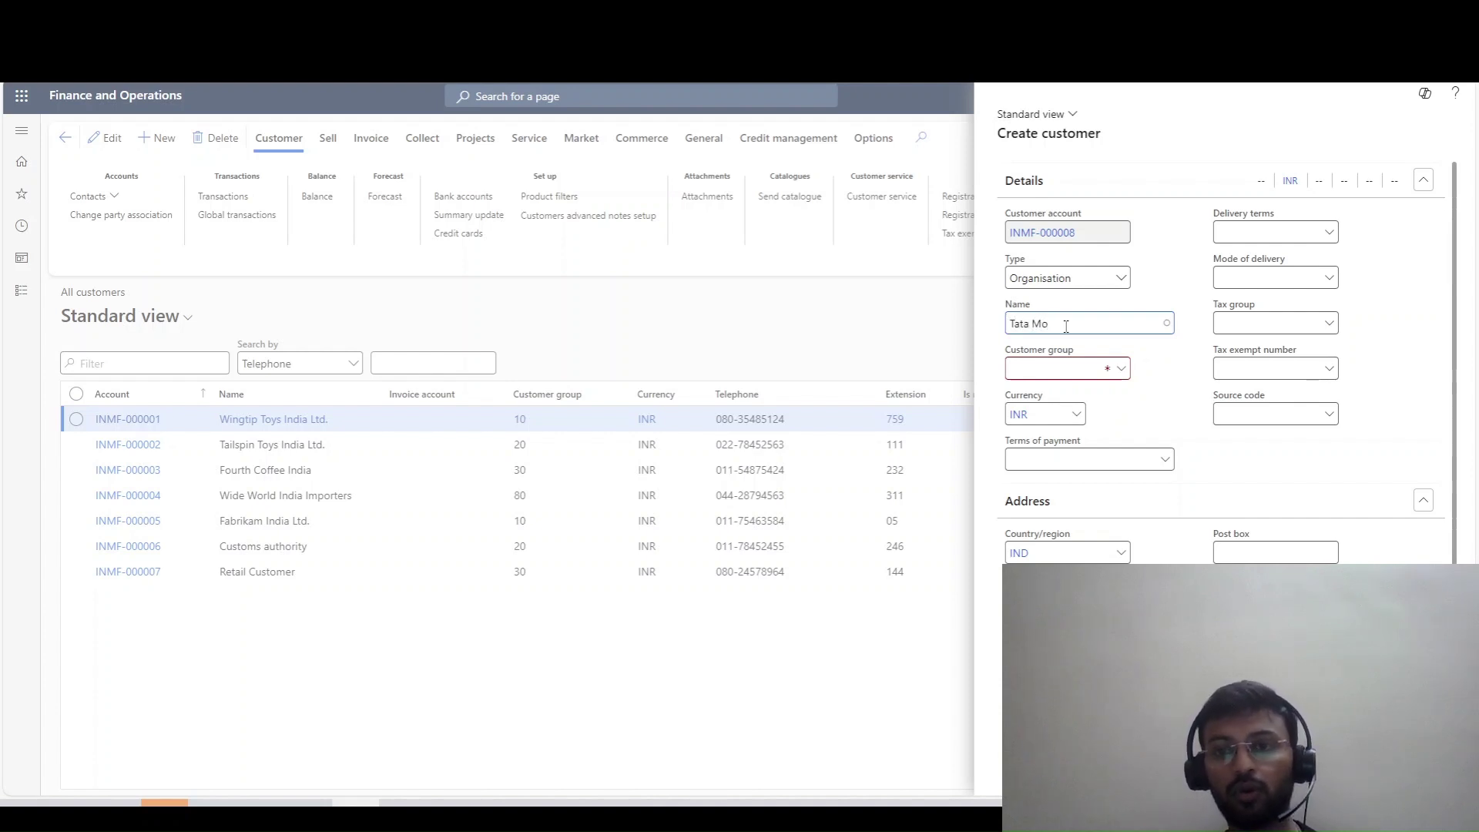
text(tors)
key(Tab)
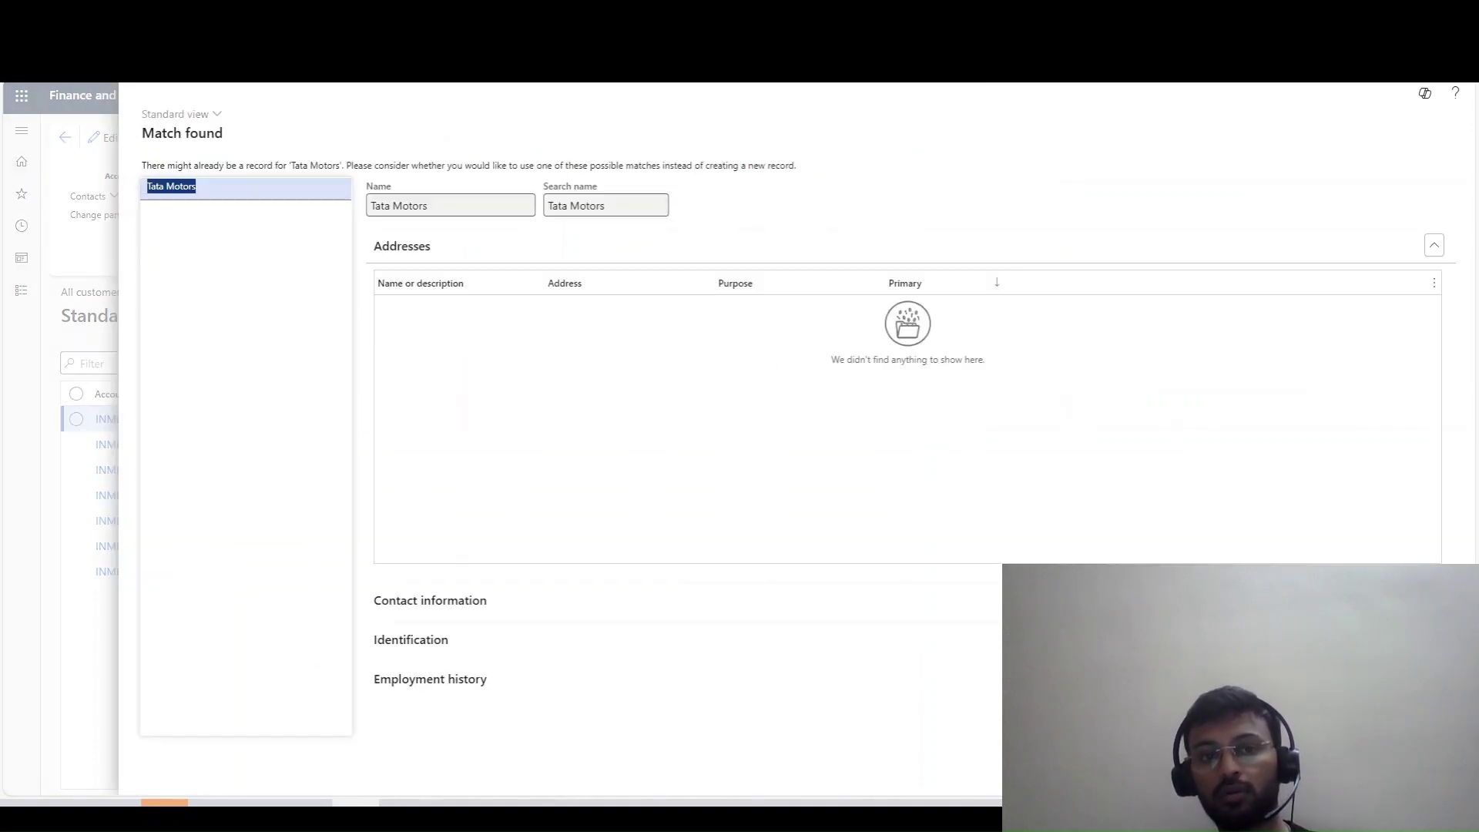
key(Escape)
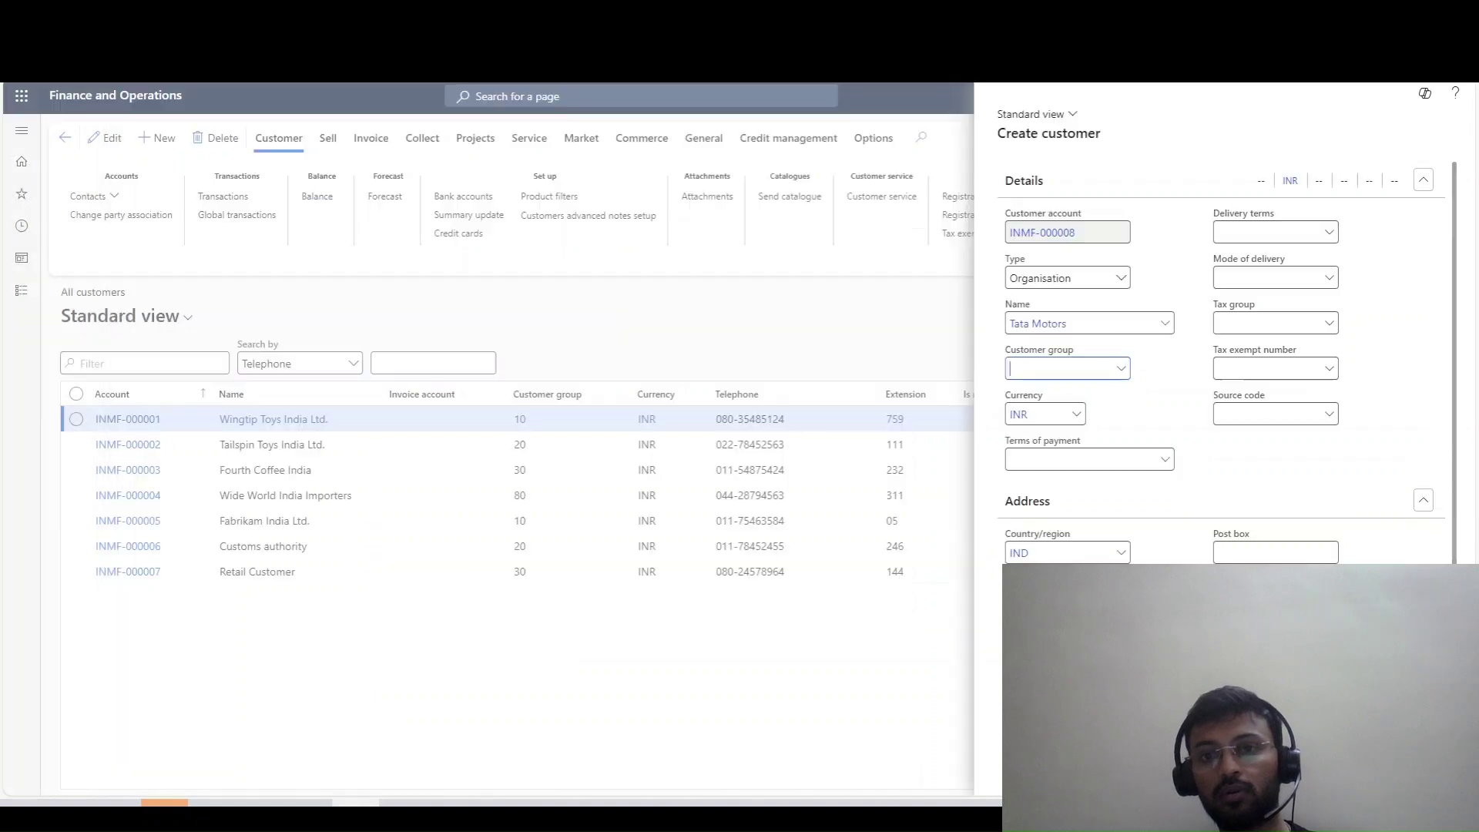
click(1122, 373)
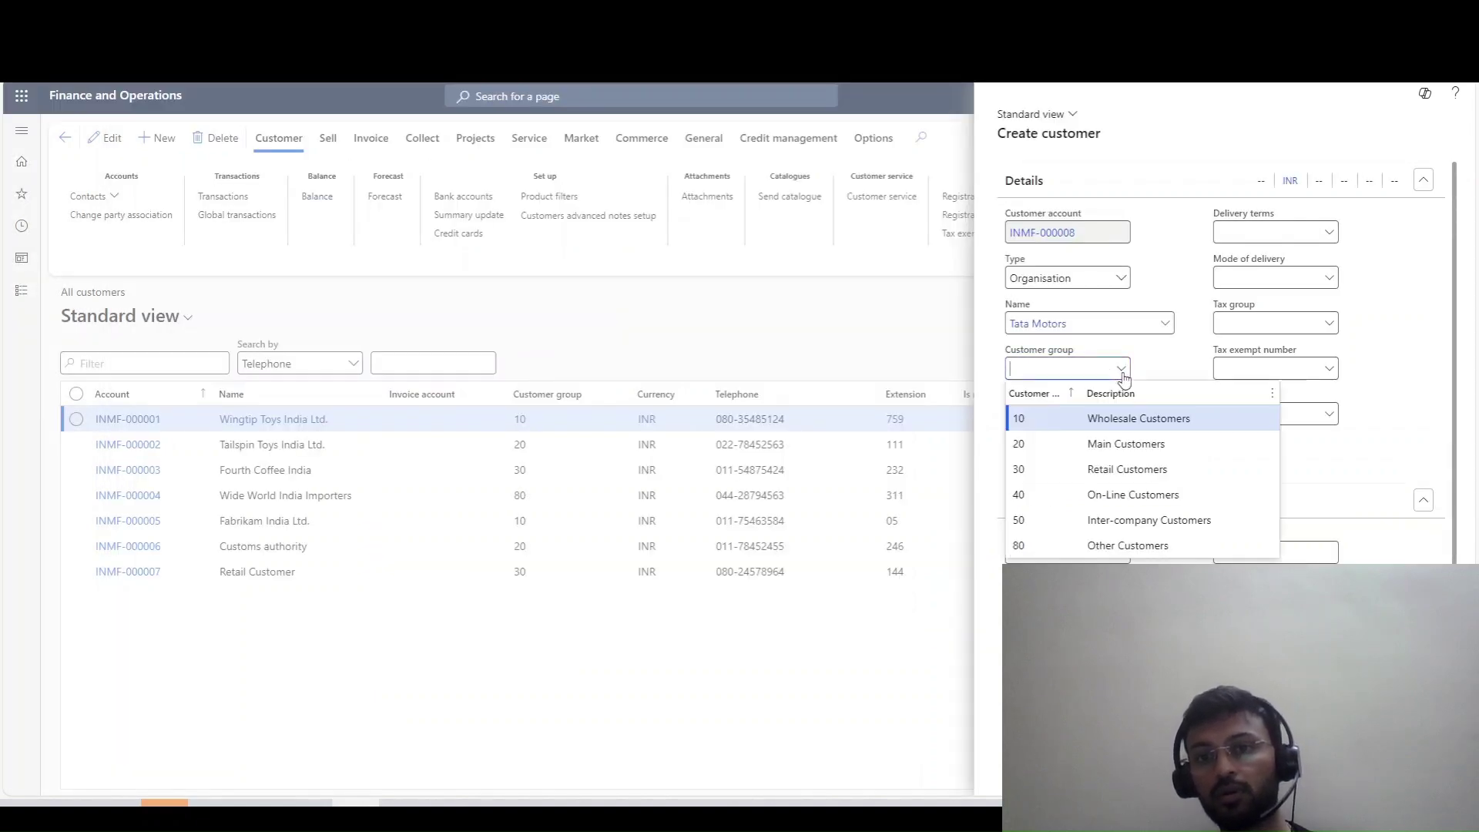
click(1113, 444)
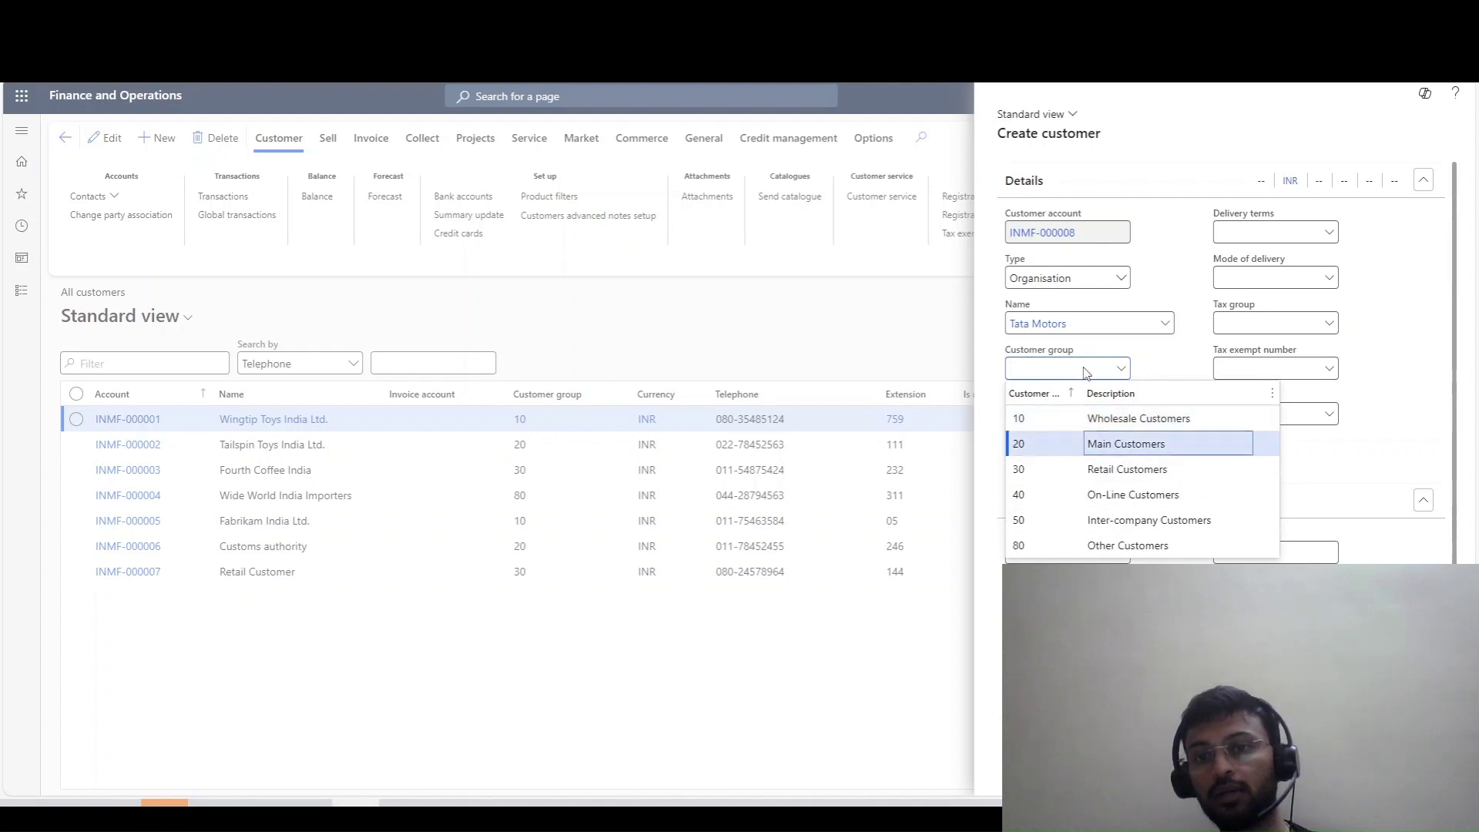
double_click(1074, 323)
text(A)
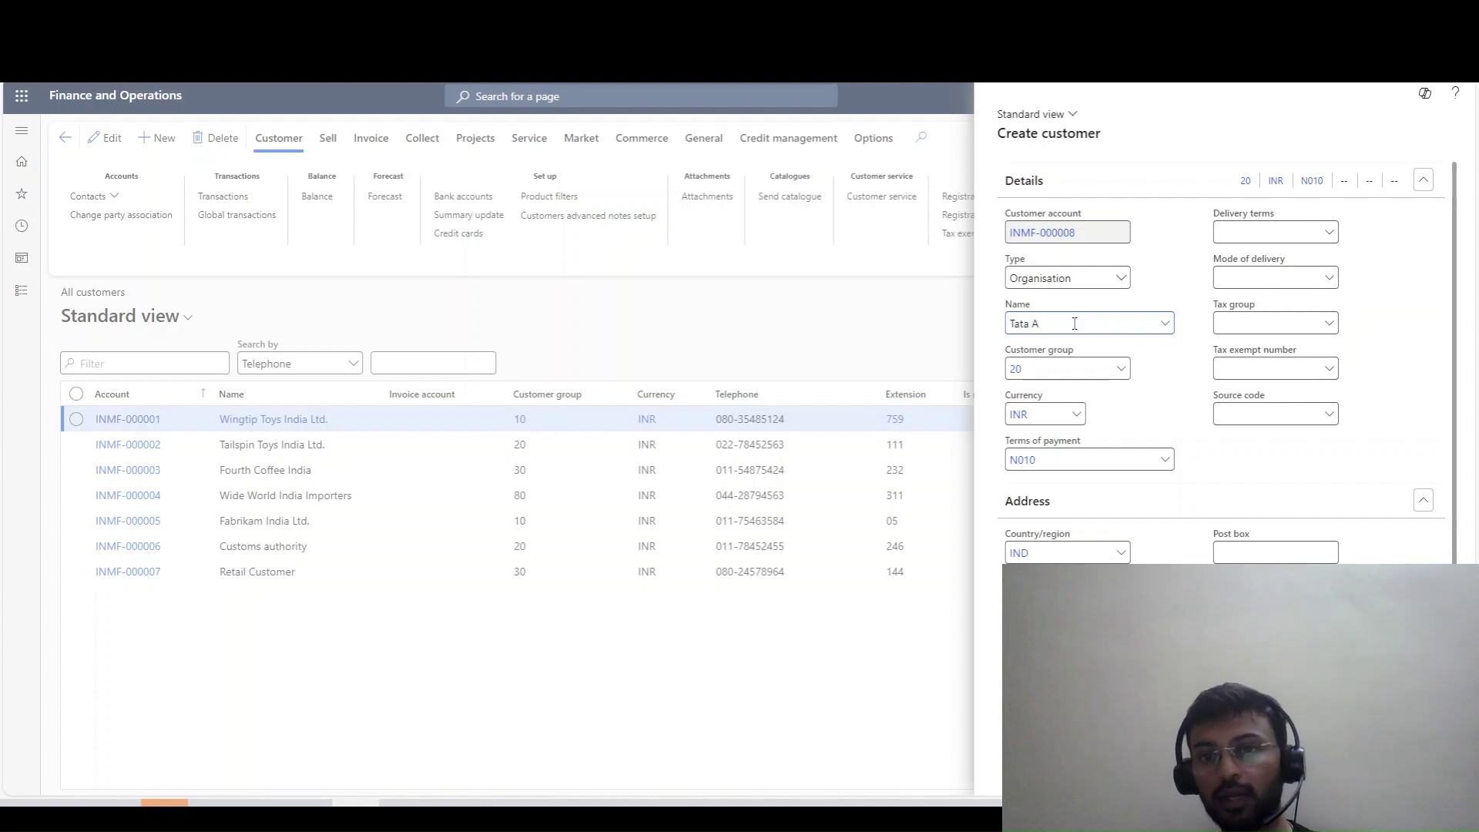
text(lexi)
key(Tab)
key(Tab)
key(Tab)
key(Tab)
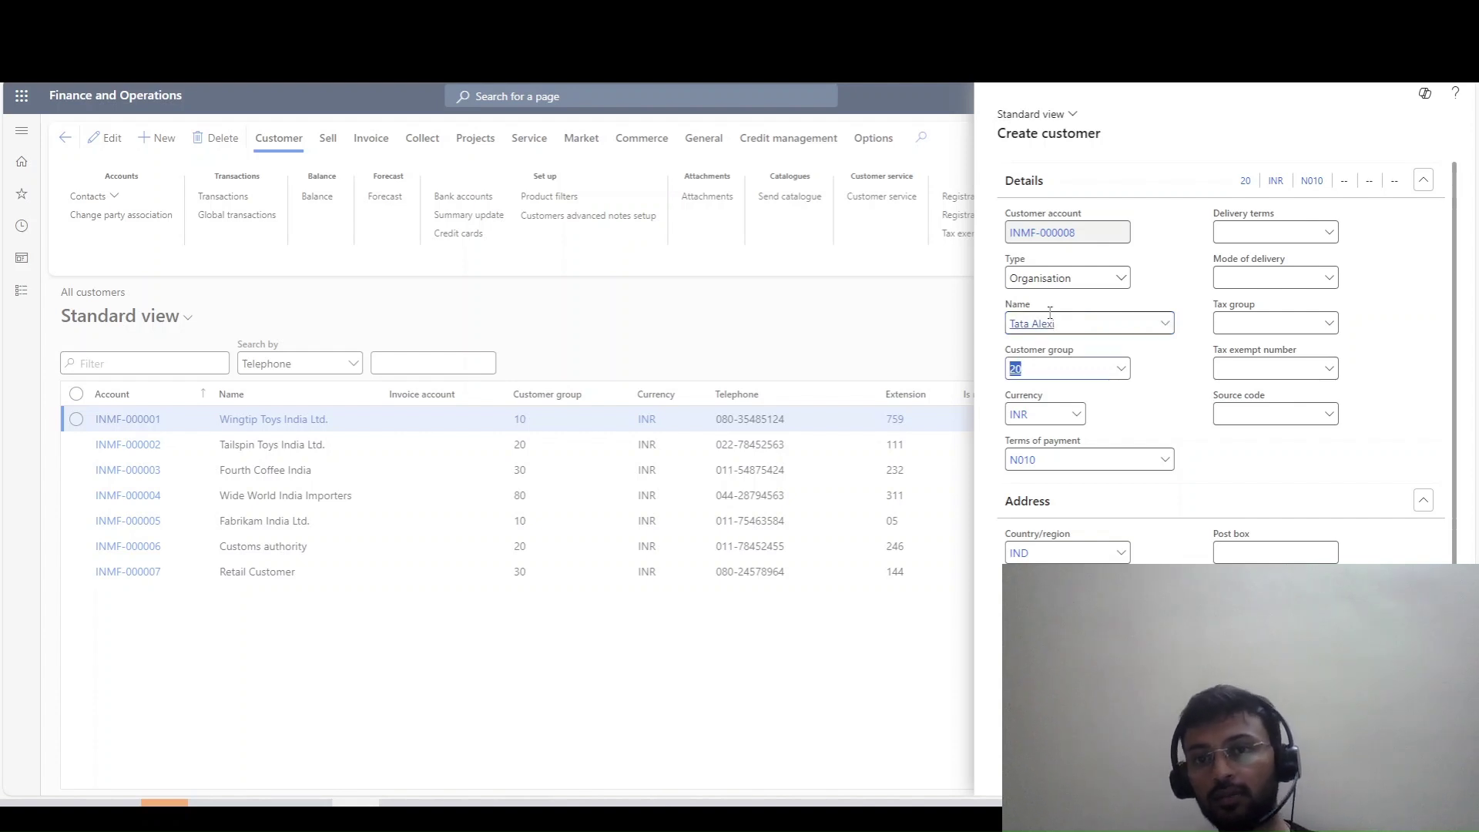
scroll(1225, 362, down, 3)
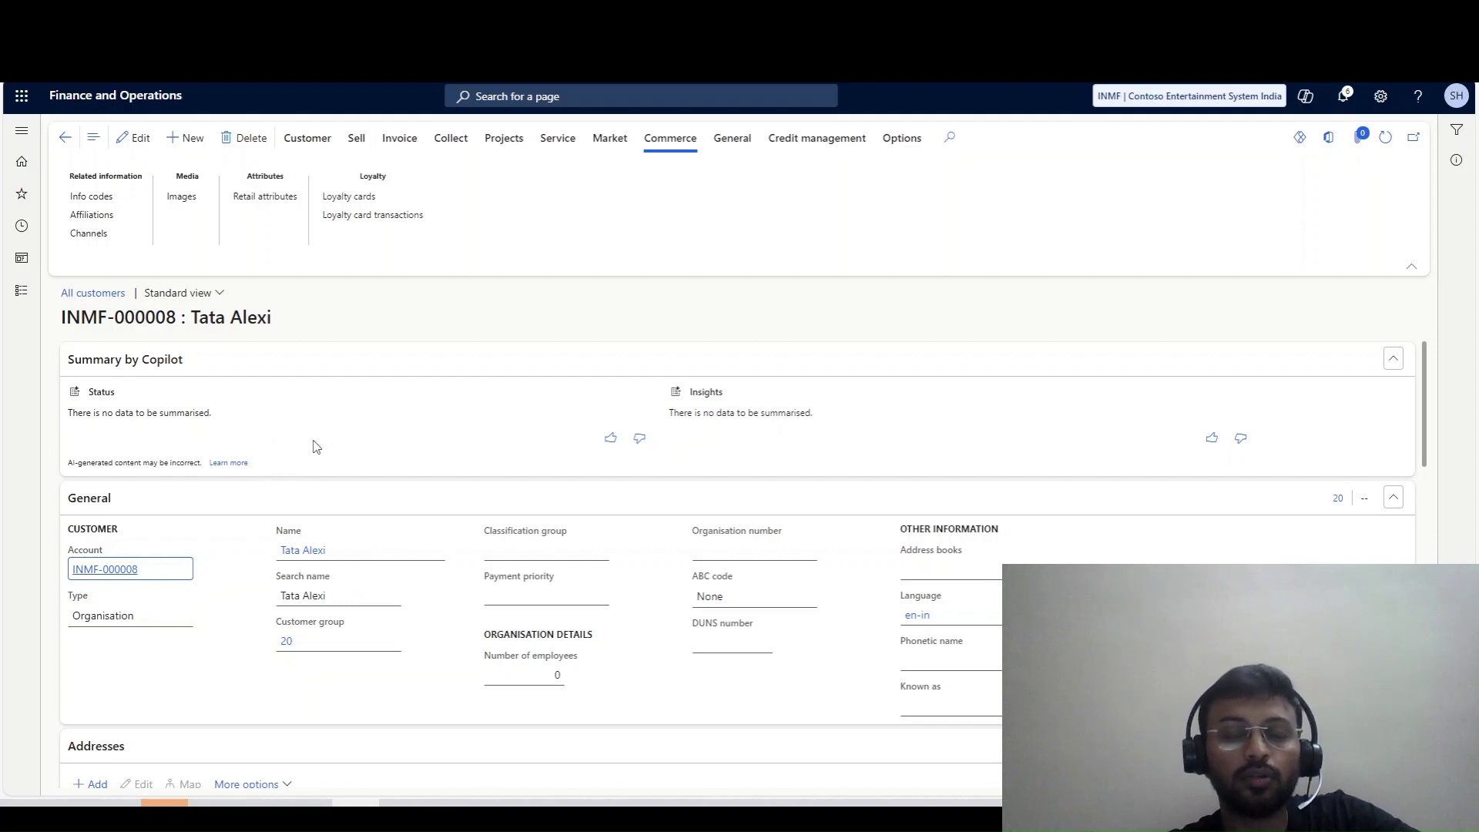
Step: Open the Transaction log under the Sales and marketing history enquiries and review the logged customer changes
click(29, 297)
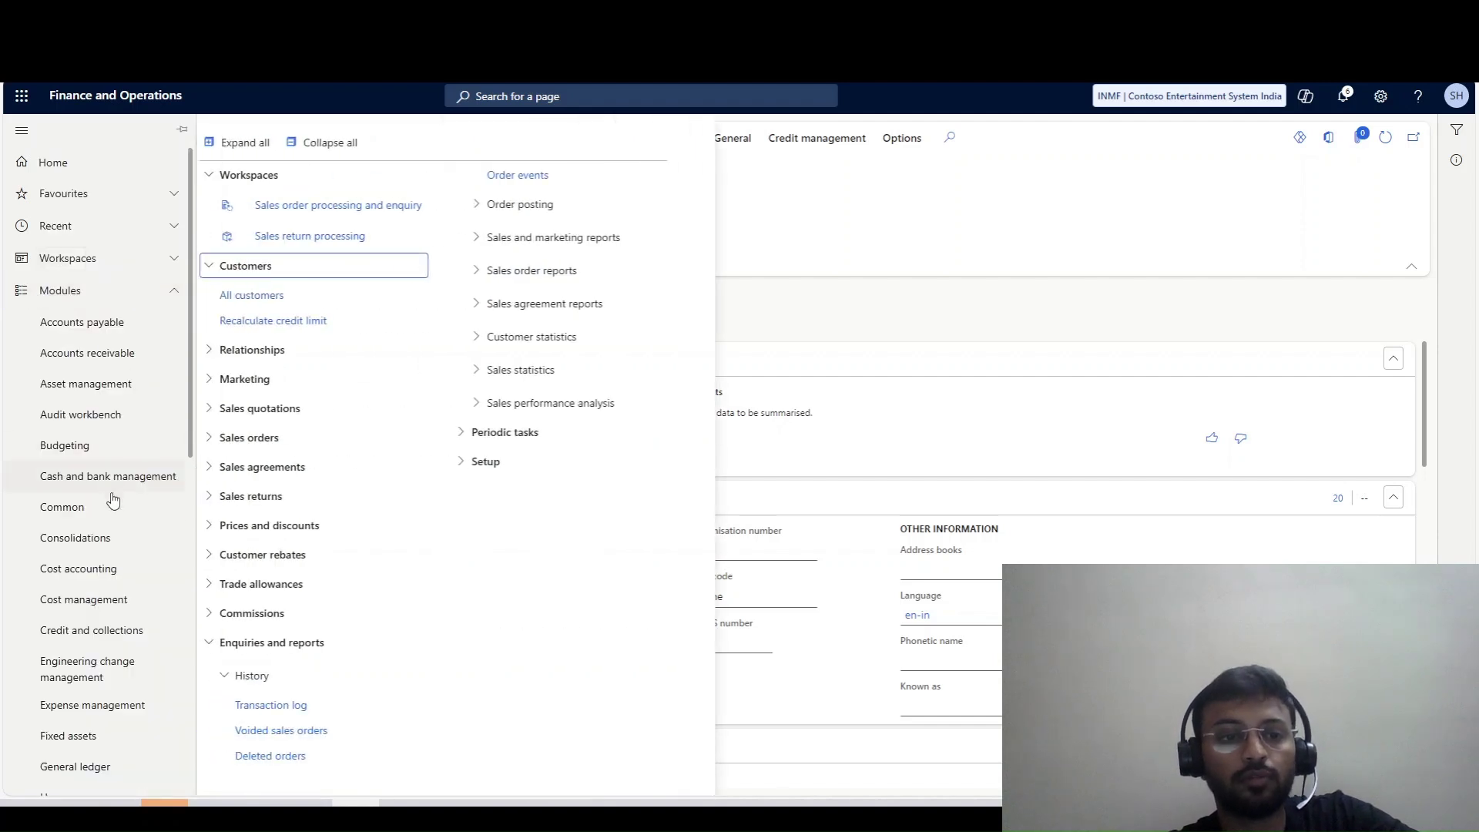
scroll(120, 532, down, 8)
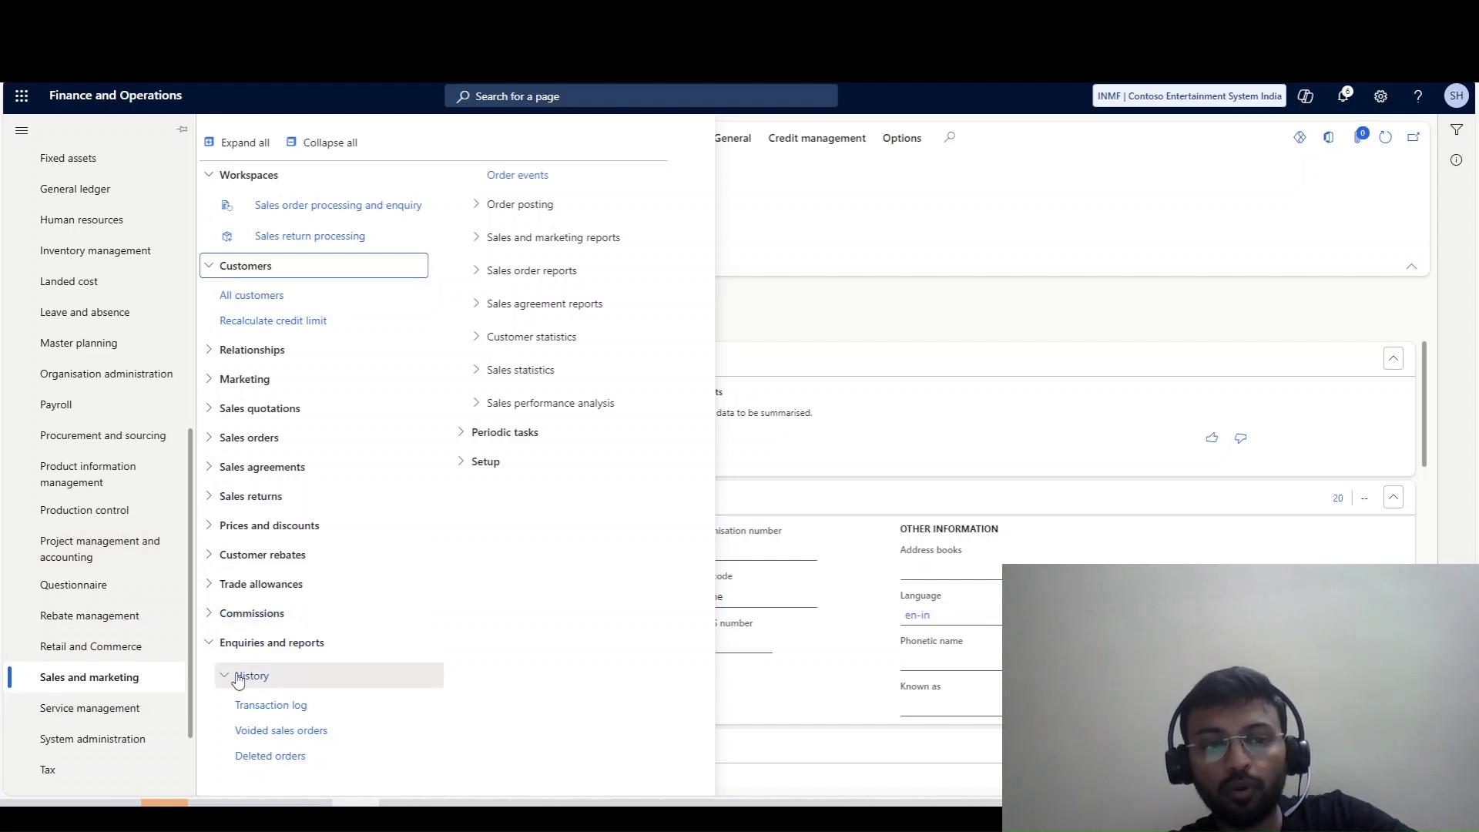
click(271, 716)
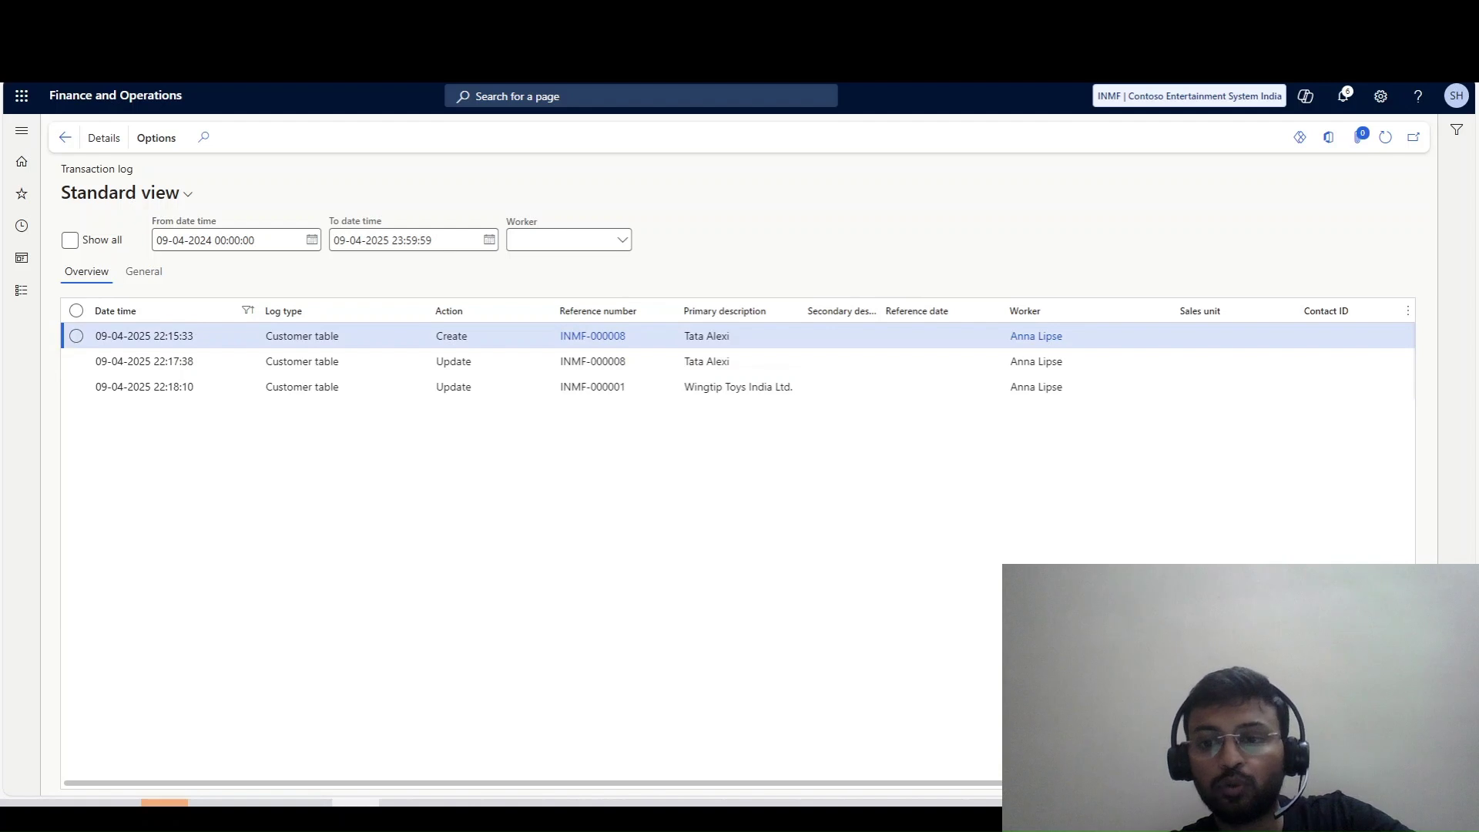
scroll(994, 783, right, 1)
key(ctrl+a)
click(862, 690)
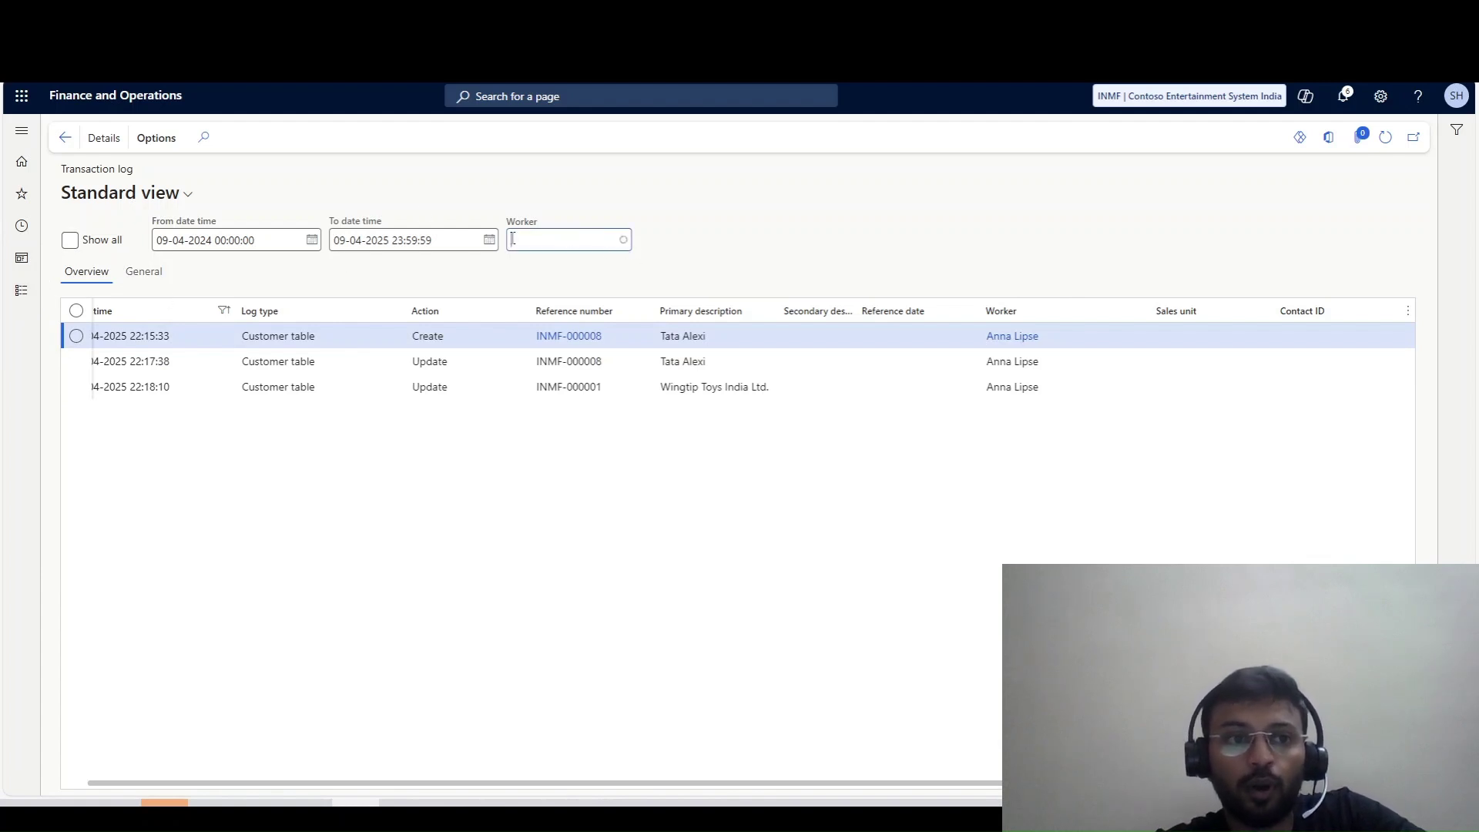
click(566, 239)
click(940, 694)
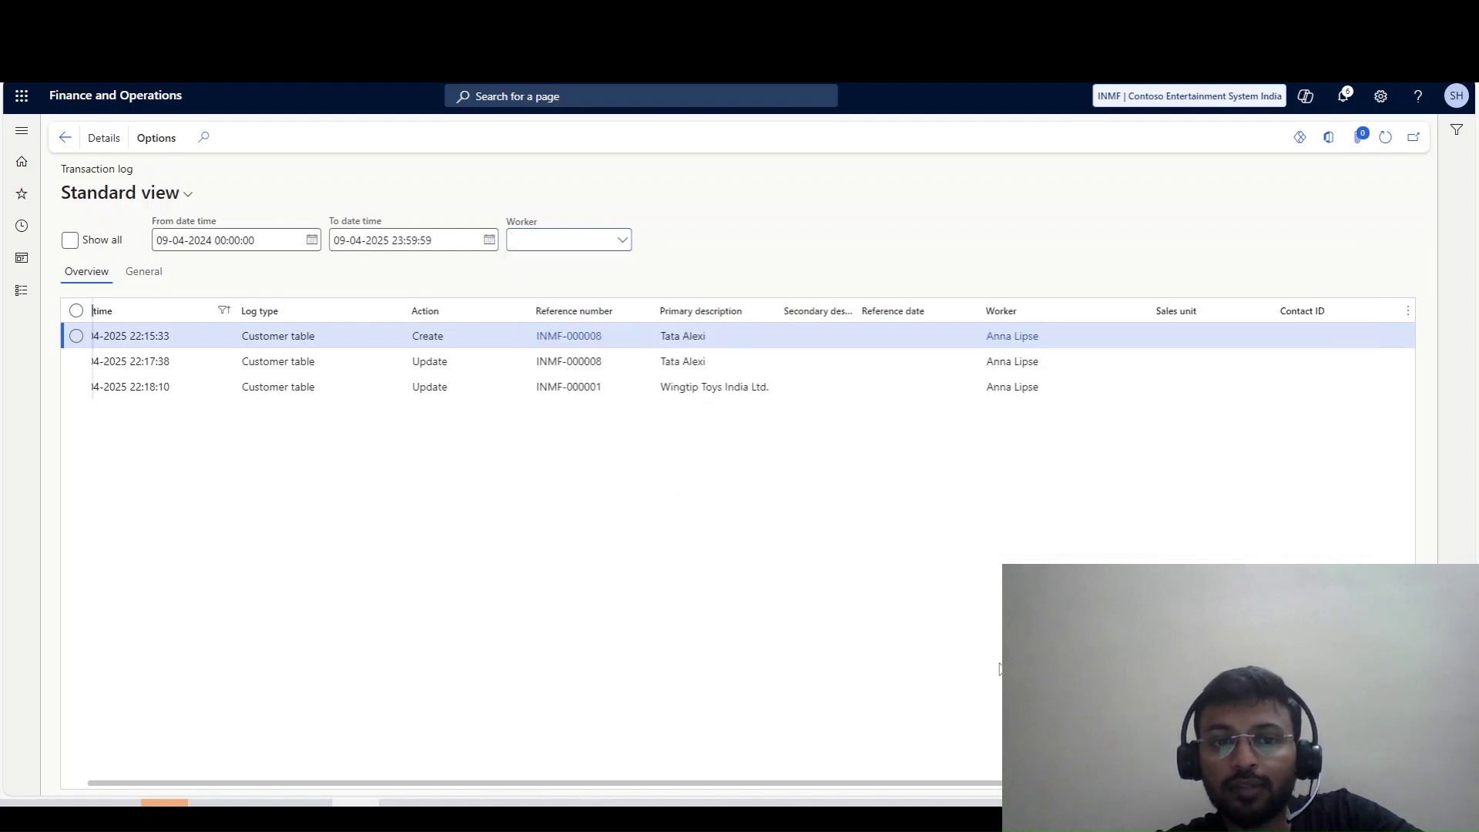
Step: Open the Sales and marketing parameters and review the transaction log tracking settings
click(14, 302)
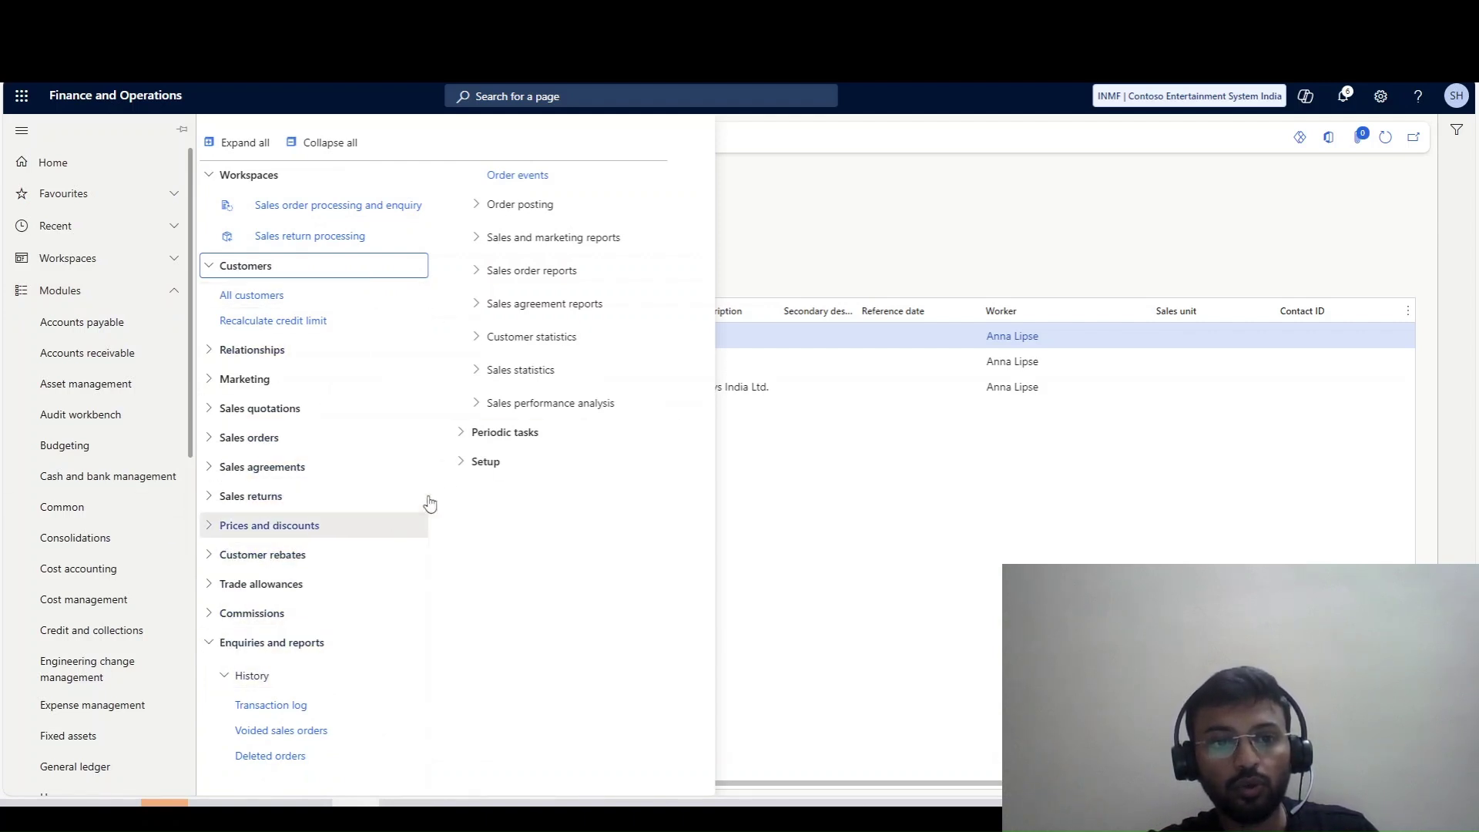
click(483, 462)
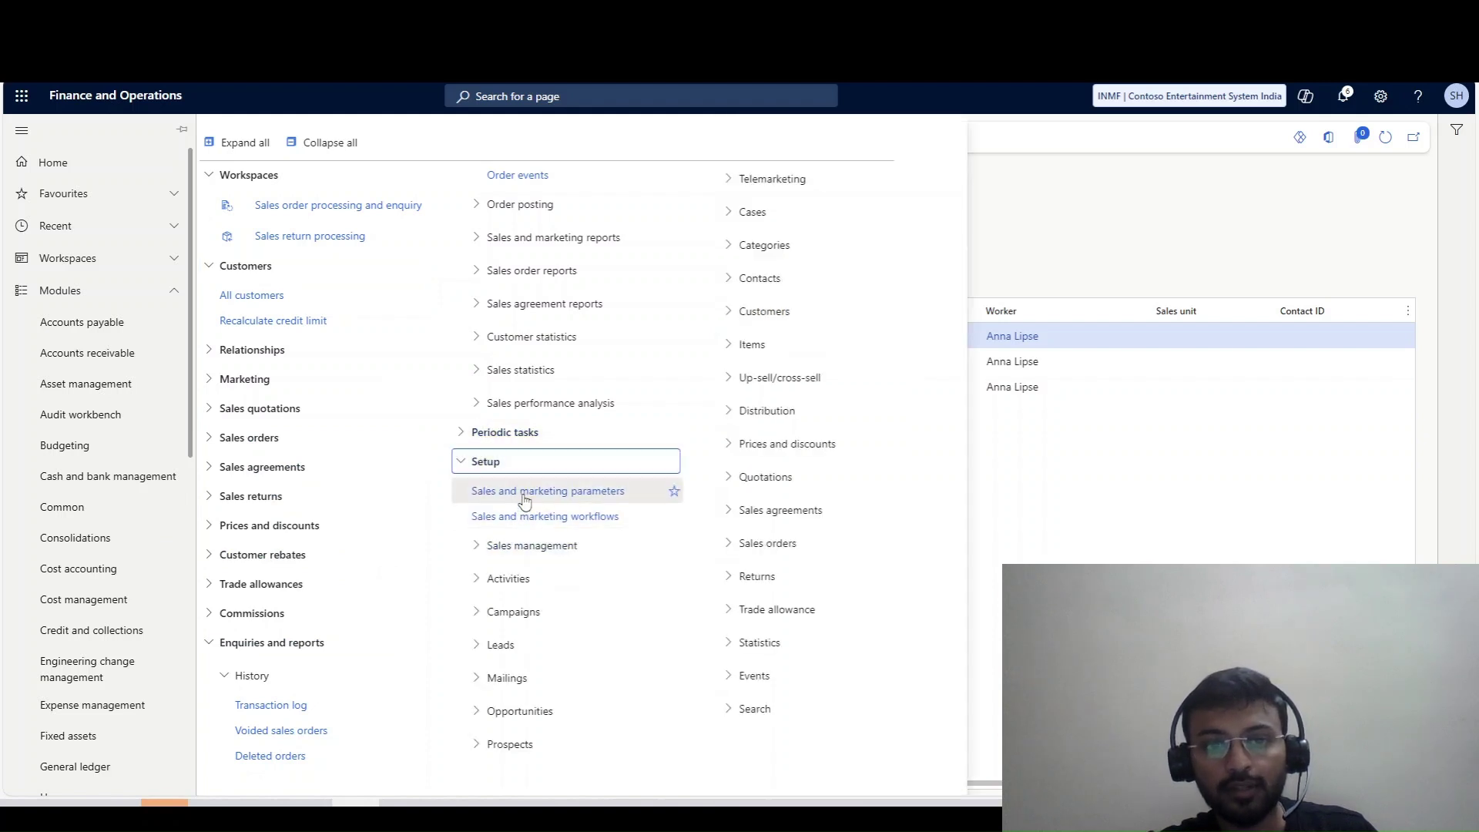
click(524, 493)
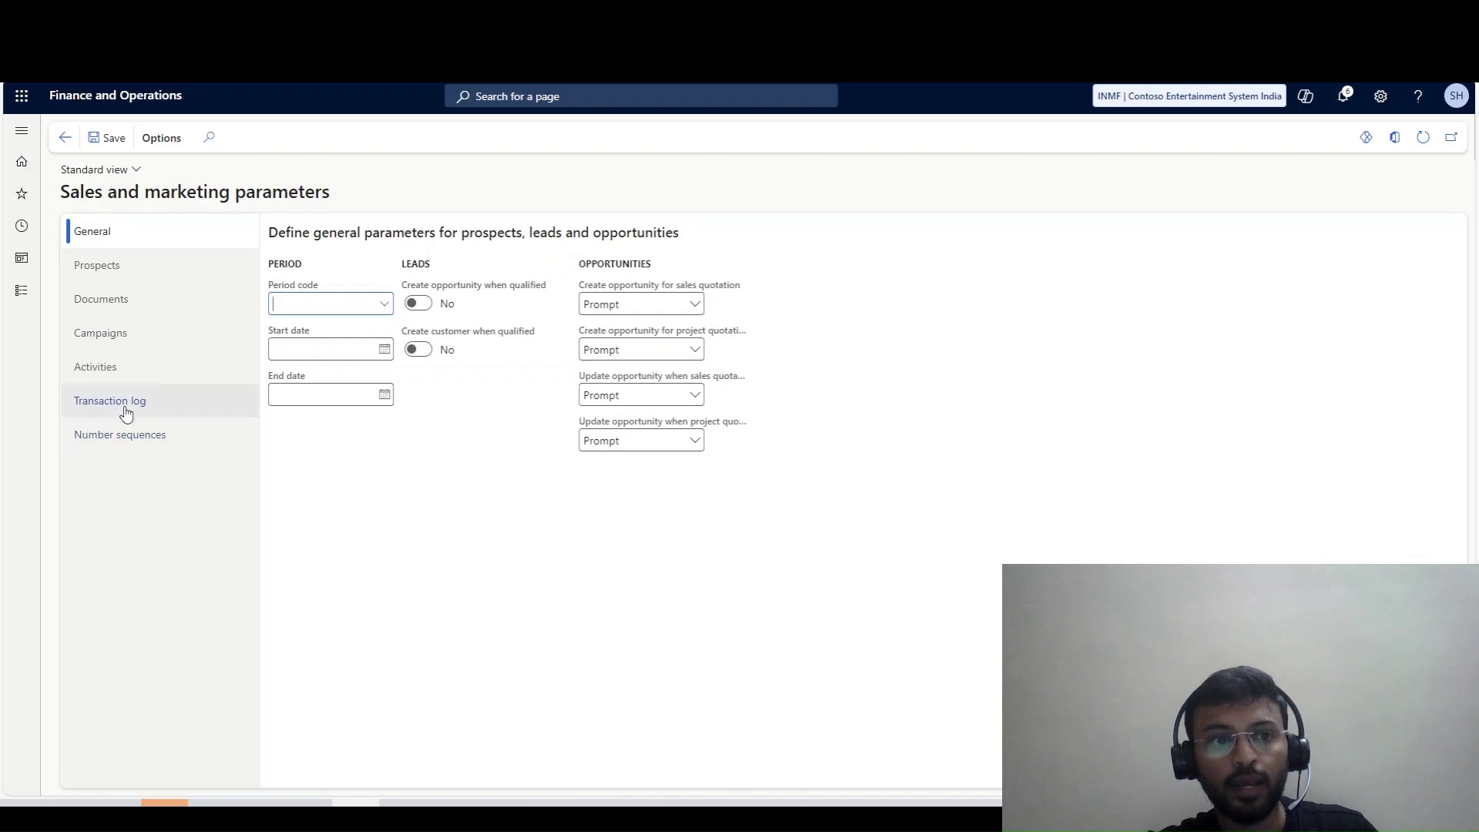
click(124, 408)
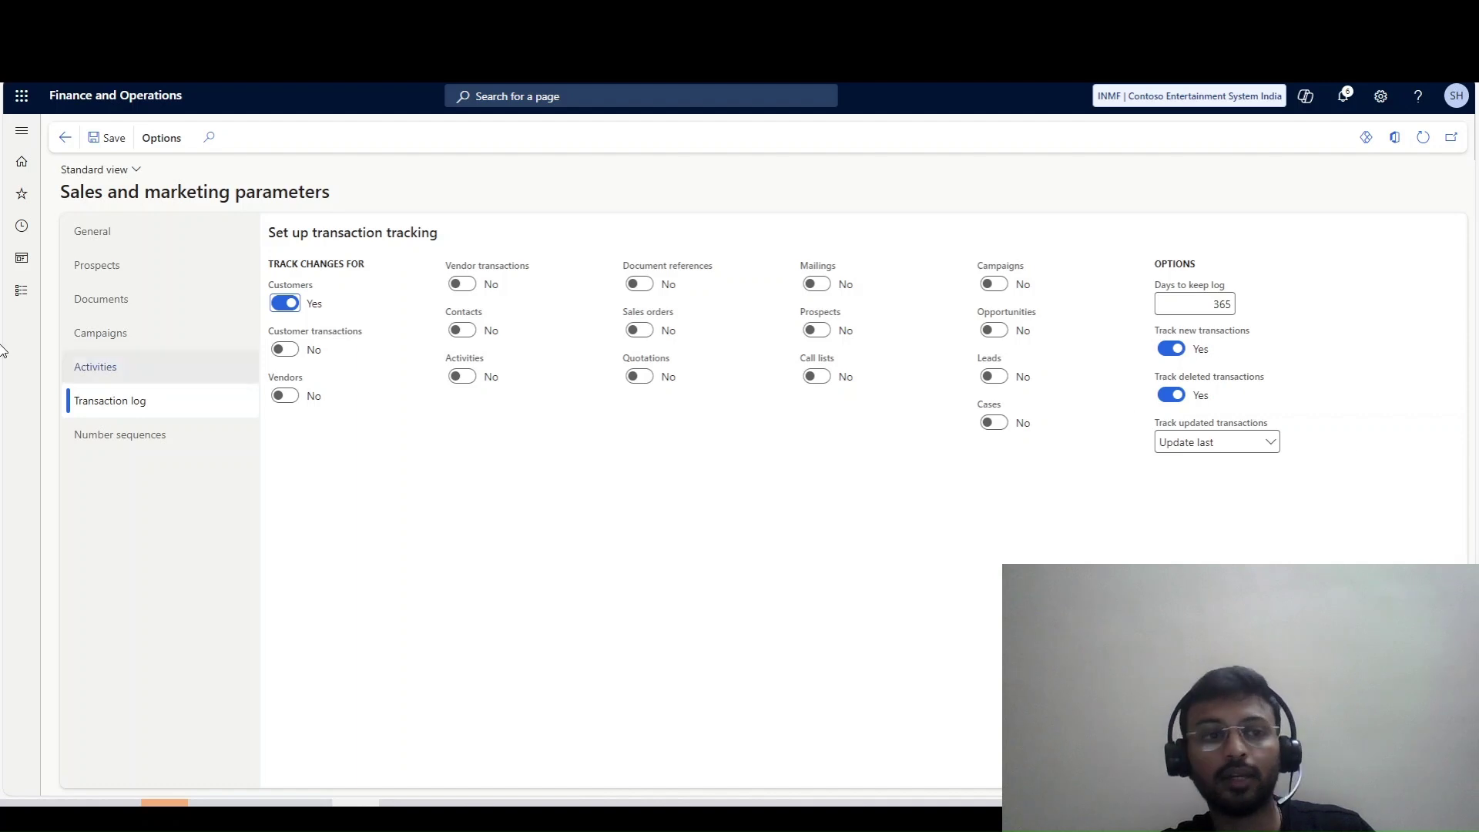
Step: Check the database log of the new customer's creation entry in the Transaction log, and refresh the separate Database Log page
click(20, 296)
click(30, 302)
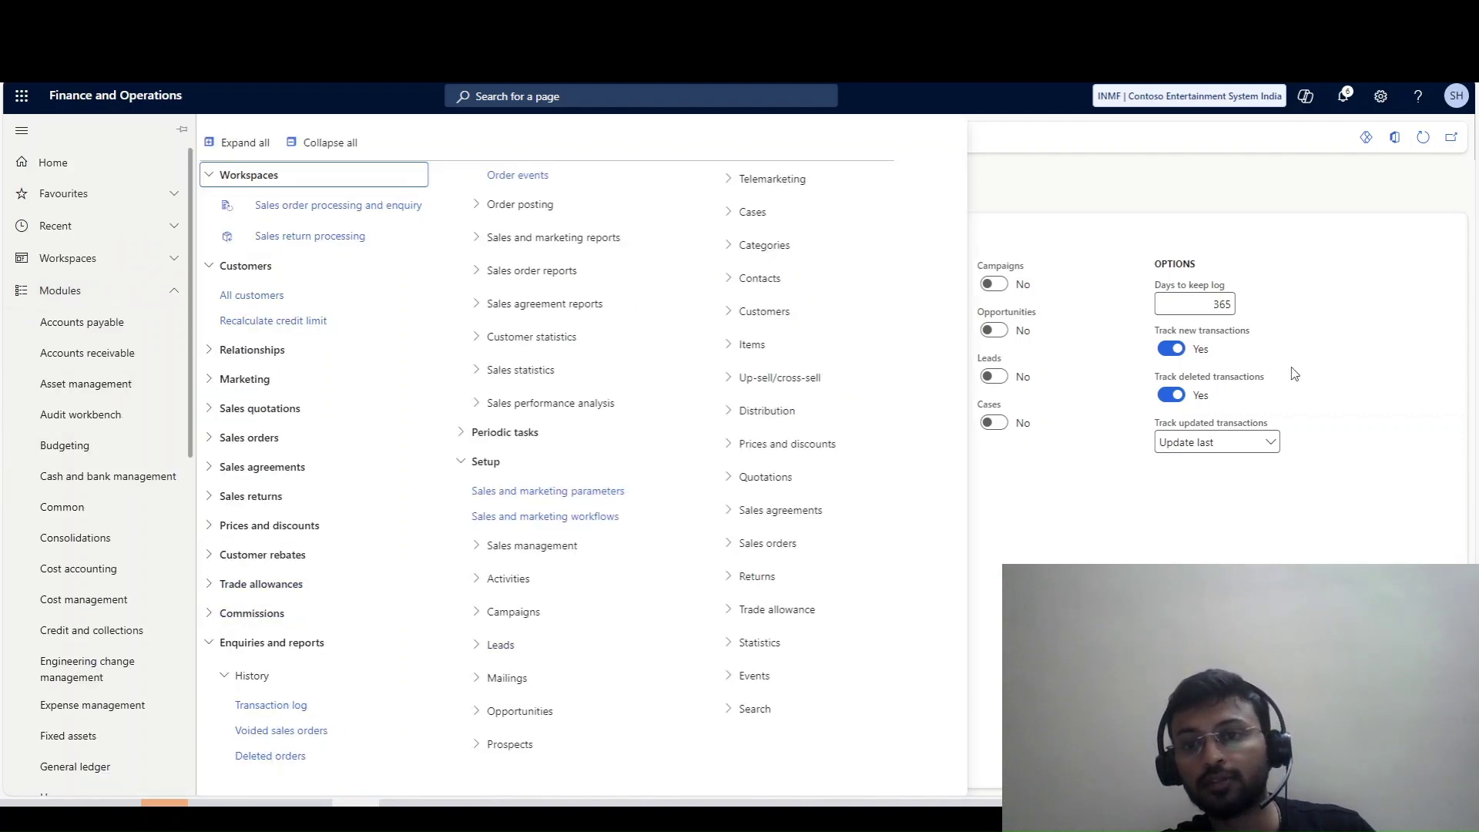
click(255, 715)
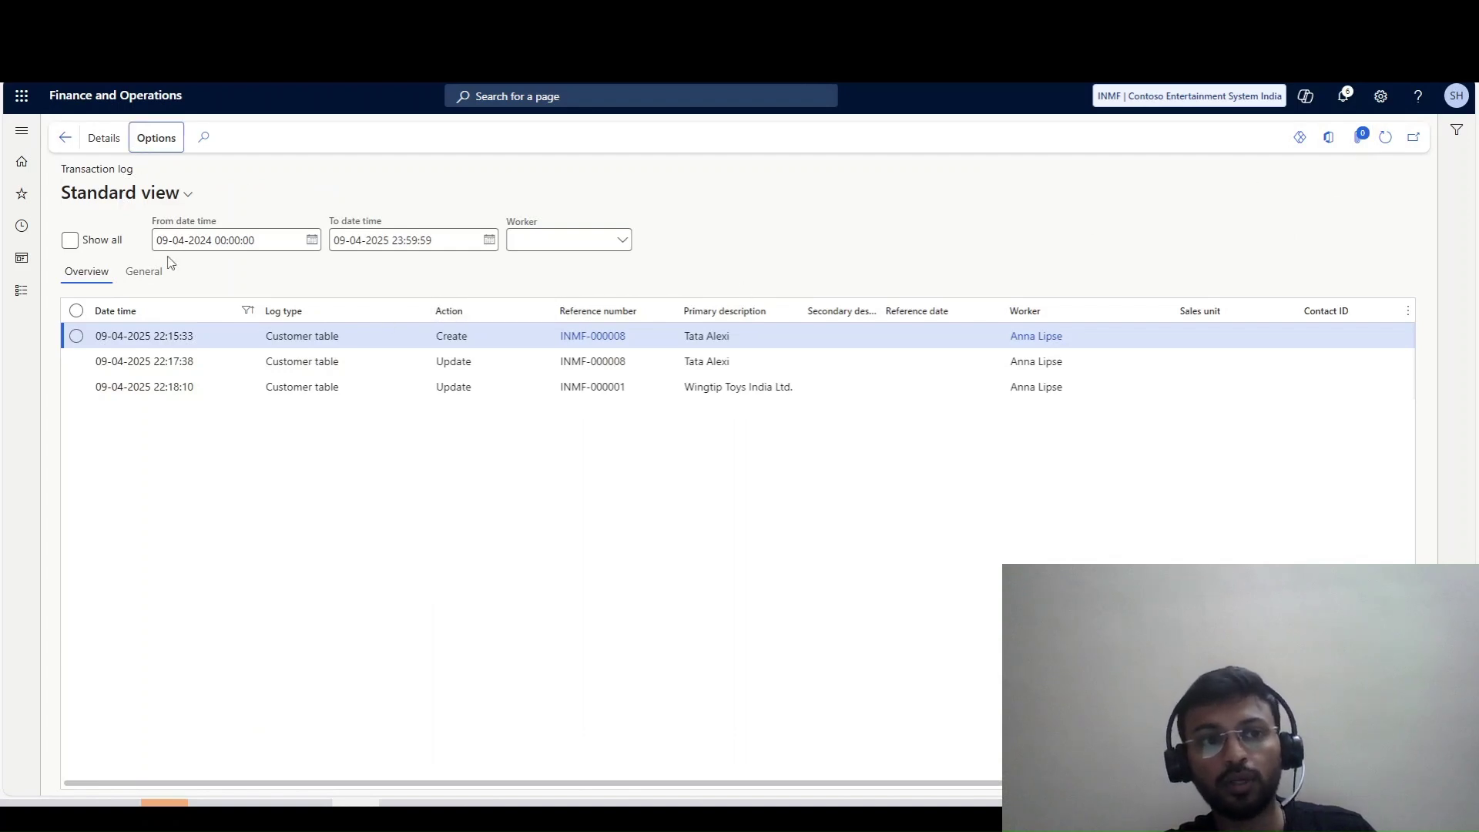
click(156, 144)
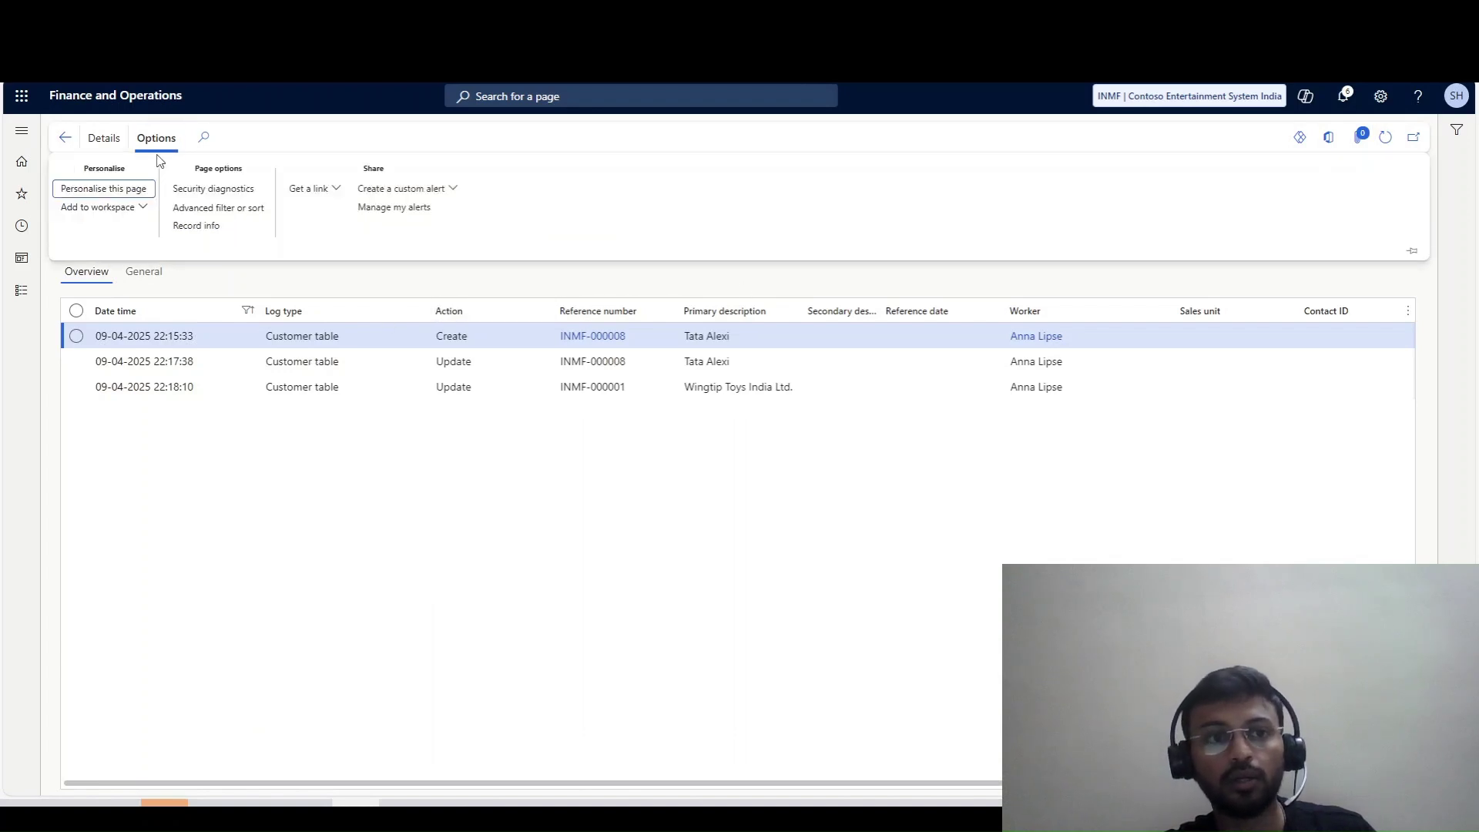
click(187, 228)
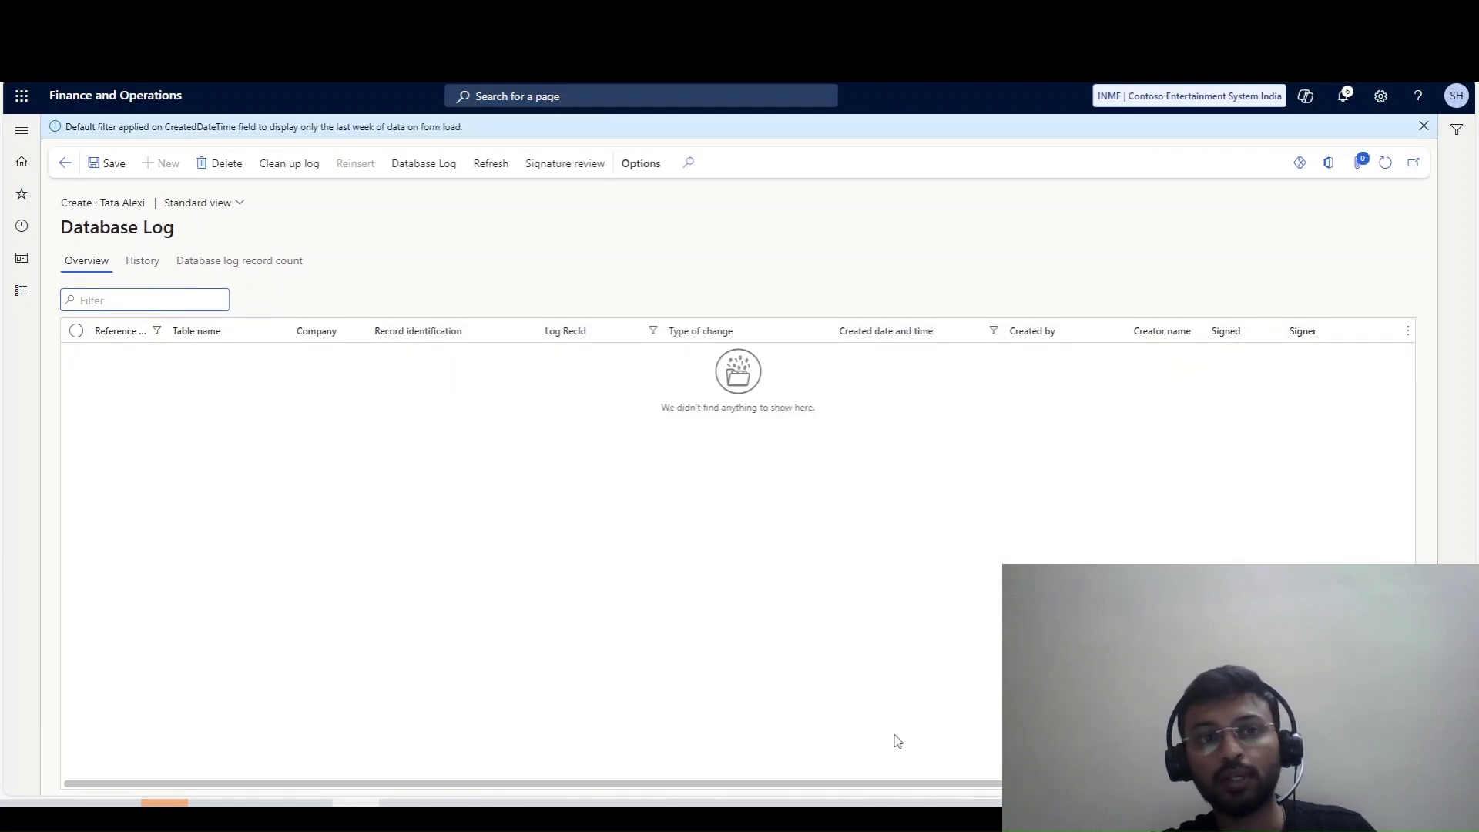
click(66, 163)
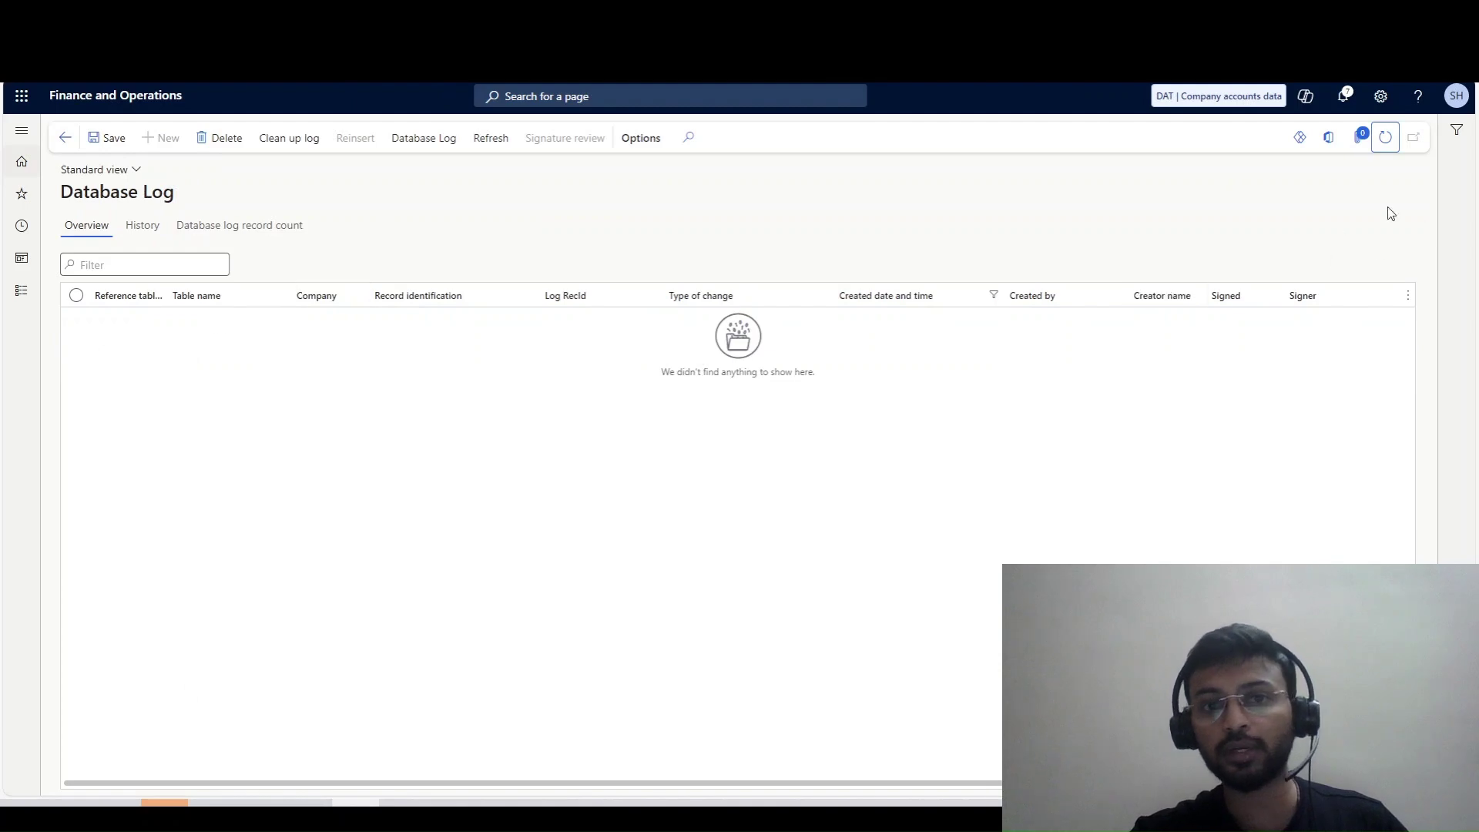
click(1381, 146)
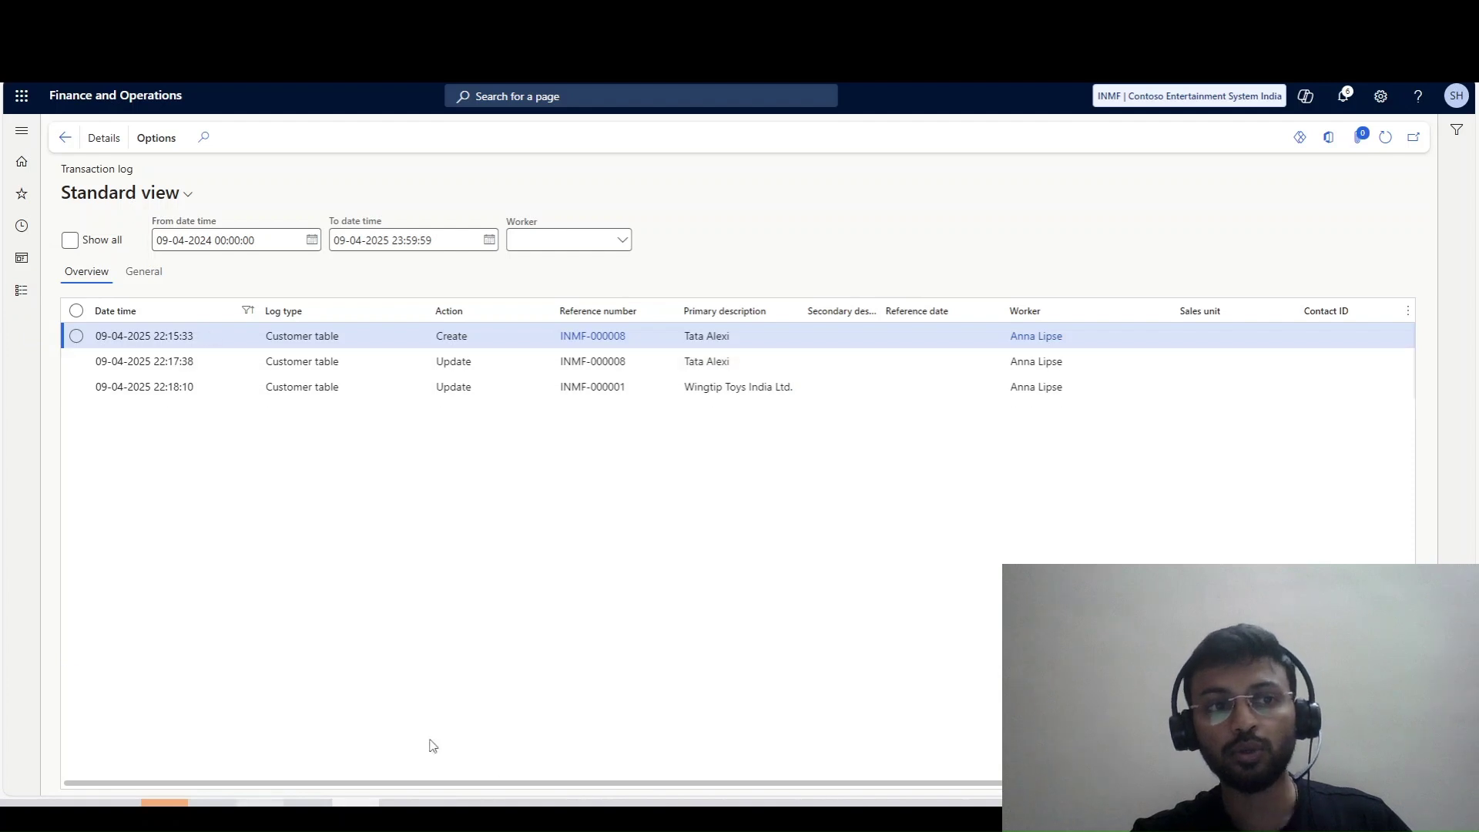
Step: Switch to the Excel sheet and review the database tables and features listed for each area, from Security to Workflow
click(22, 291)
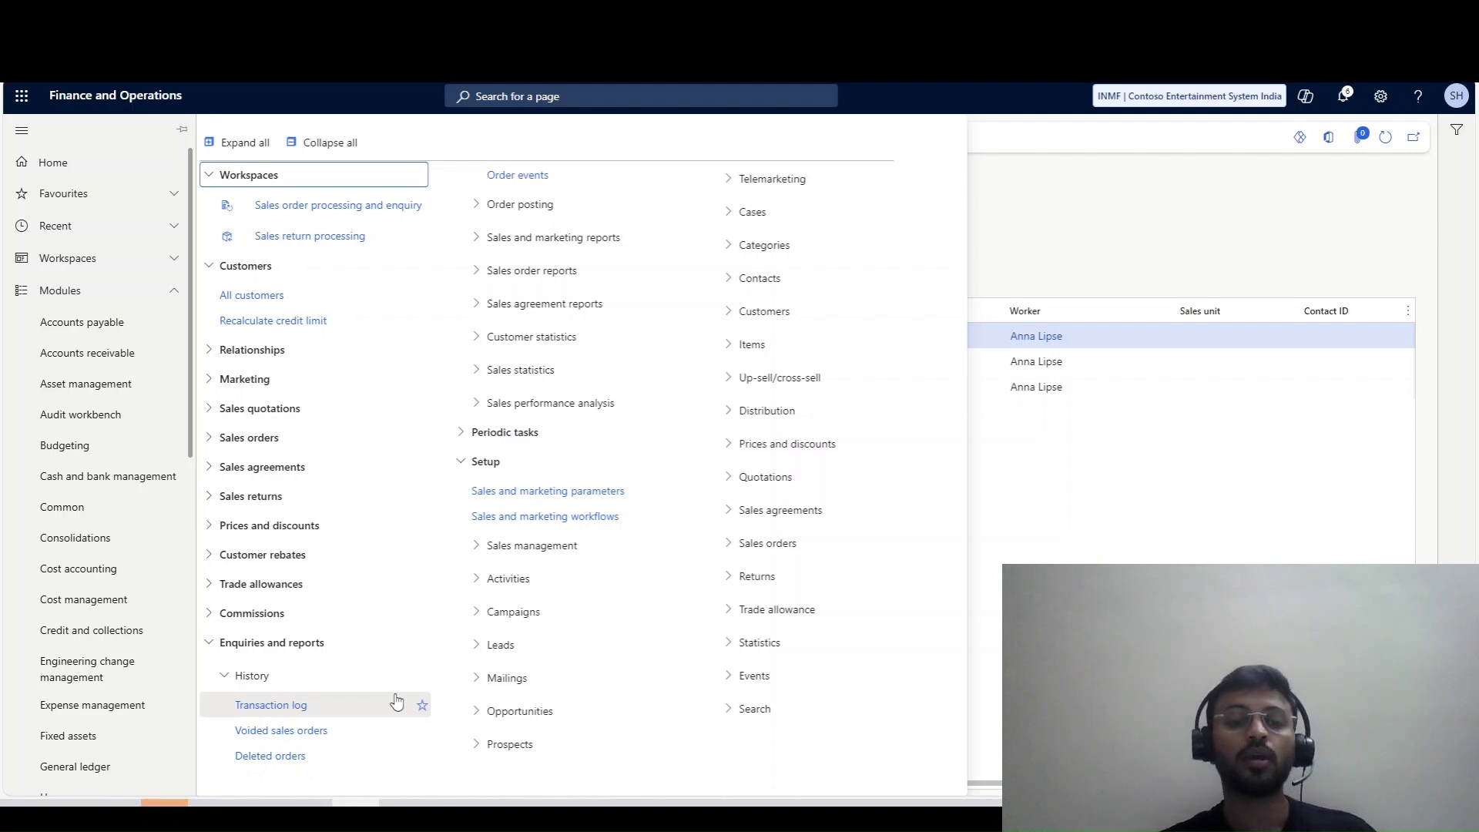
mouse_move(397, 805)
click(402, 753)
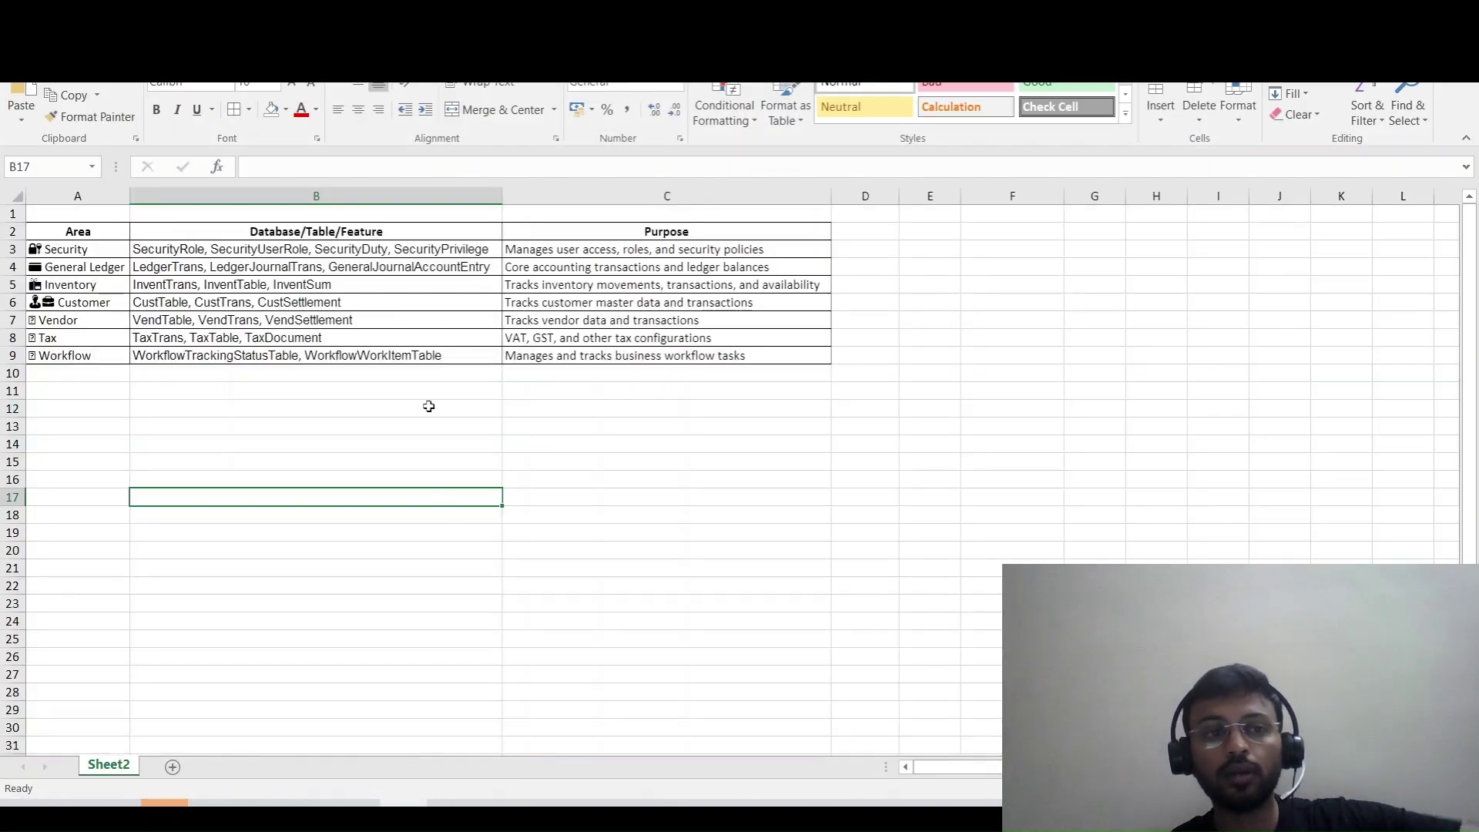
drag(278, 245, 299, 373)
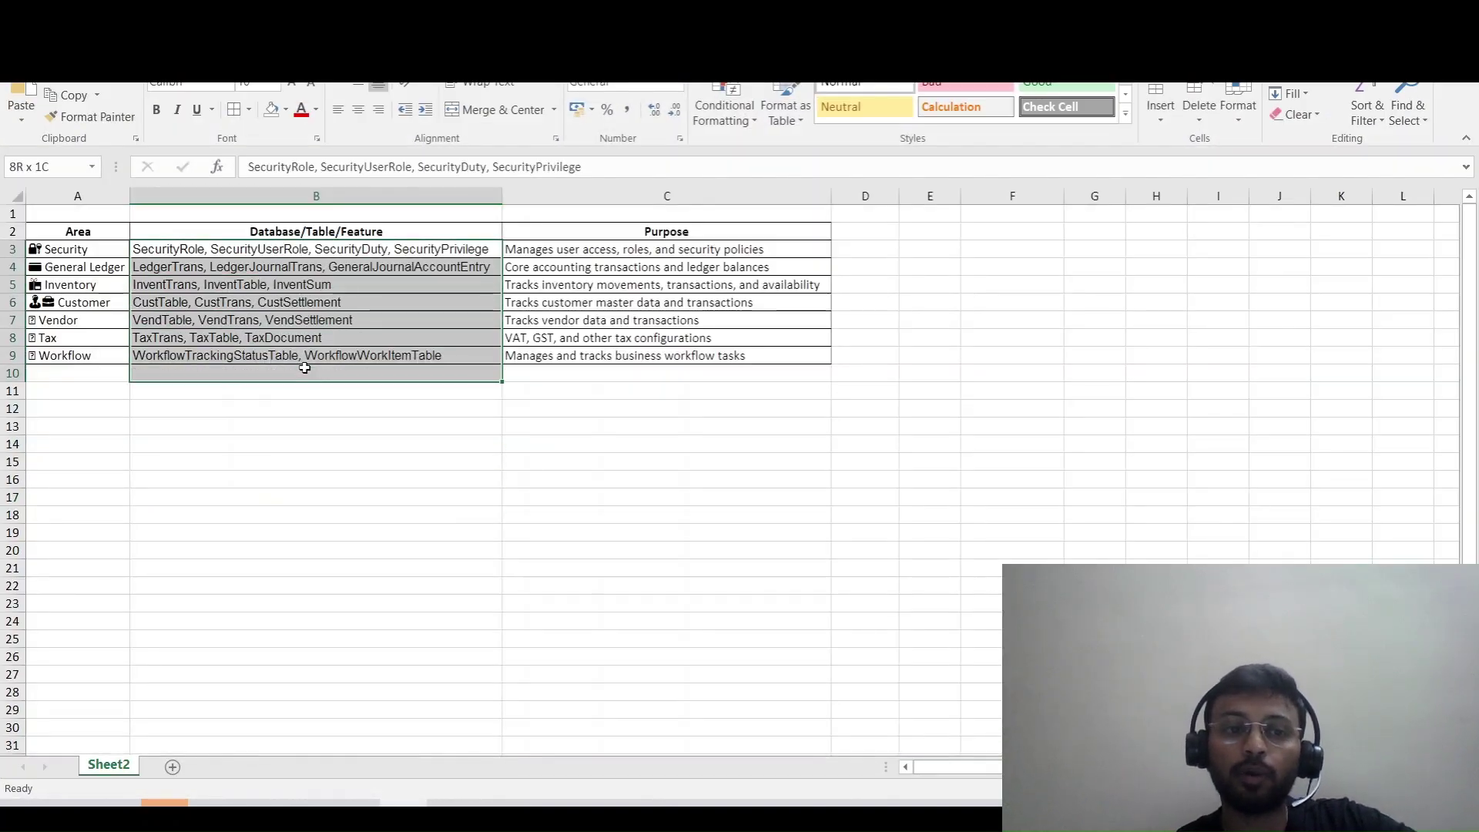
click(277, 516)
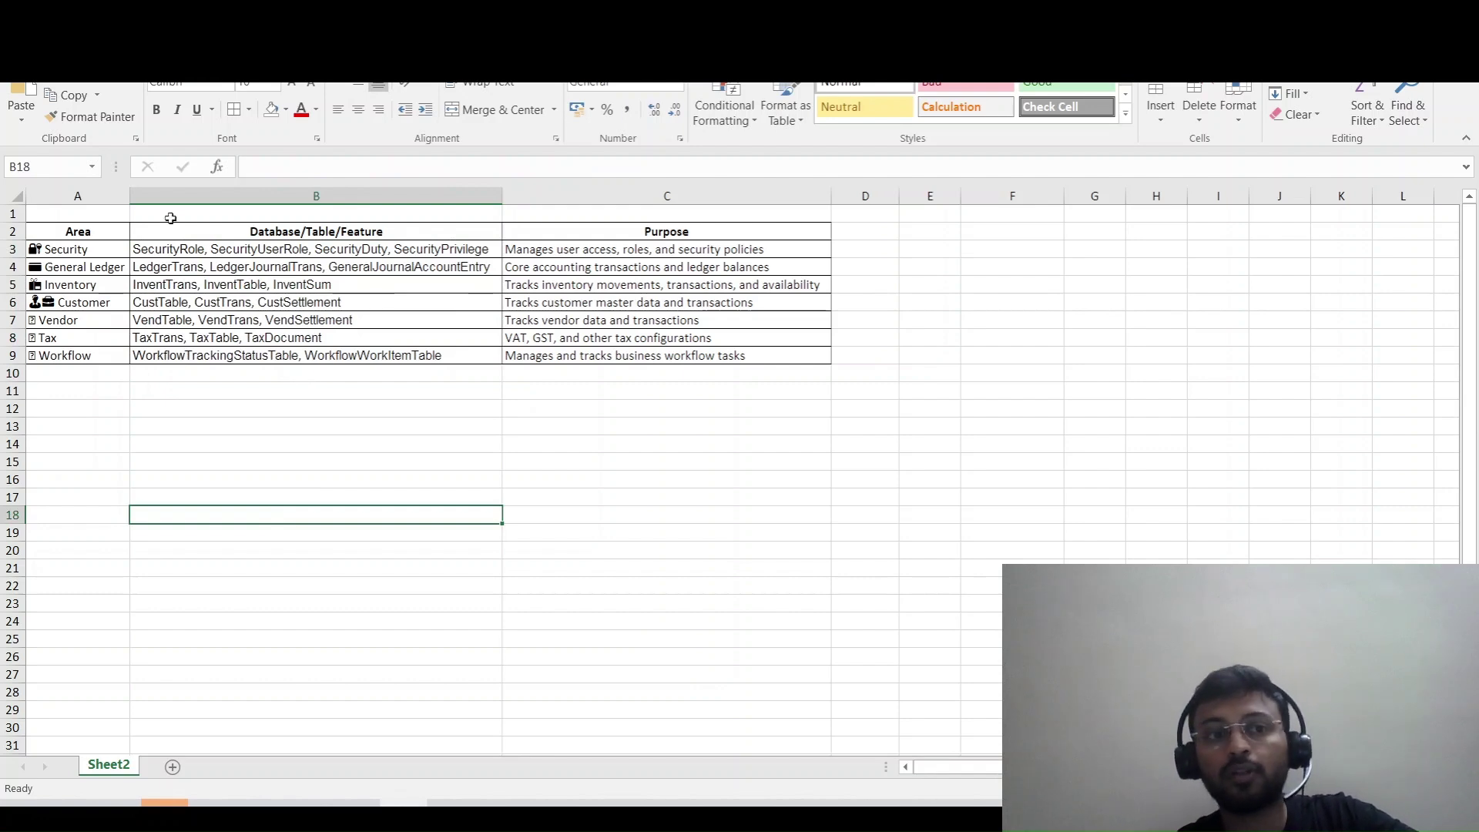
click(180, 245)
drag(273, 247, 331, 250)
click(329, 266)
key(Up)
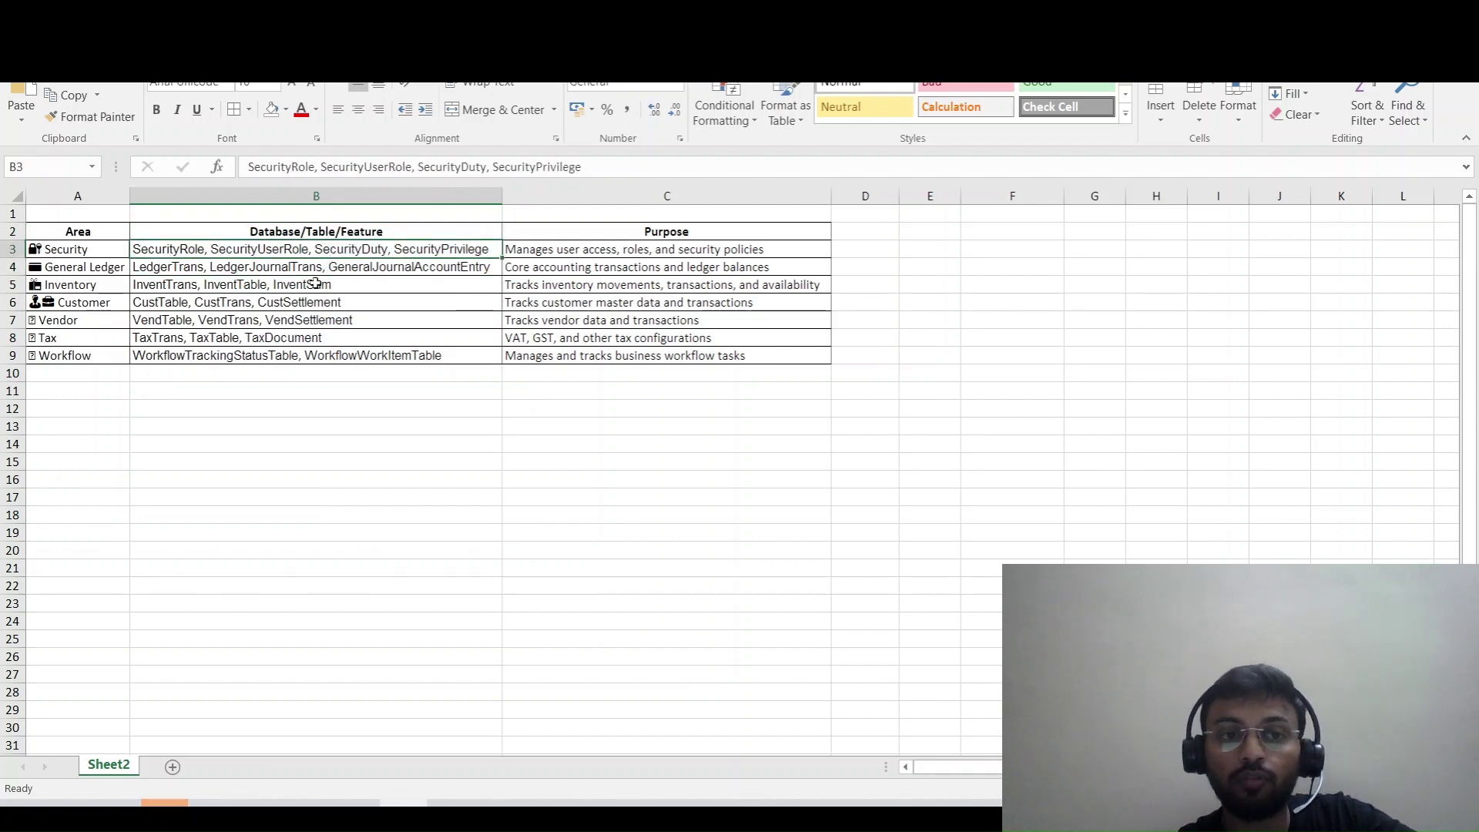
Step: Review the Purpose column of the Excel table, from the Security row to the Workflow row
click(639, 245)
key(ctrl+Down)
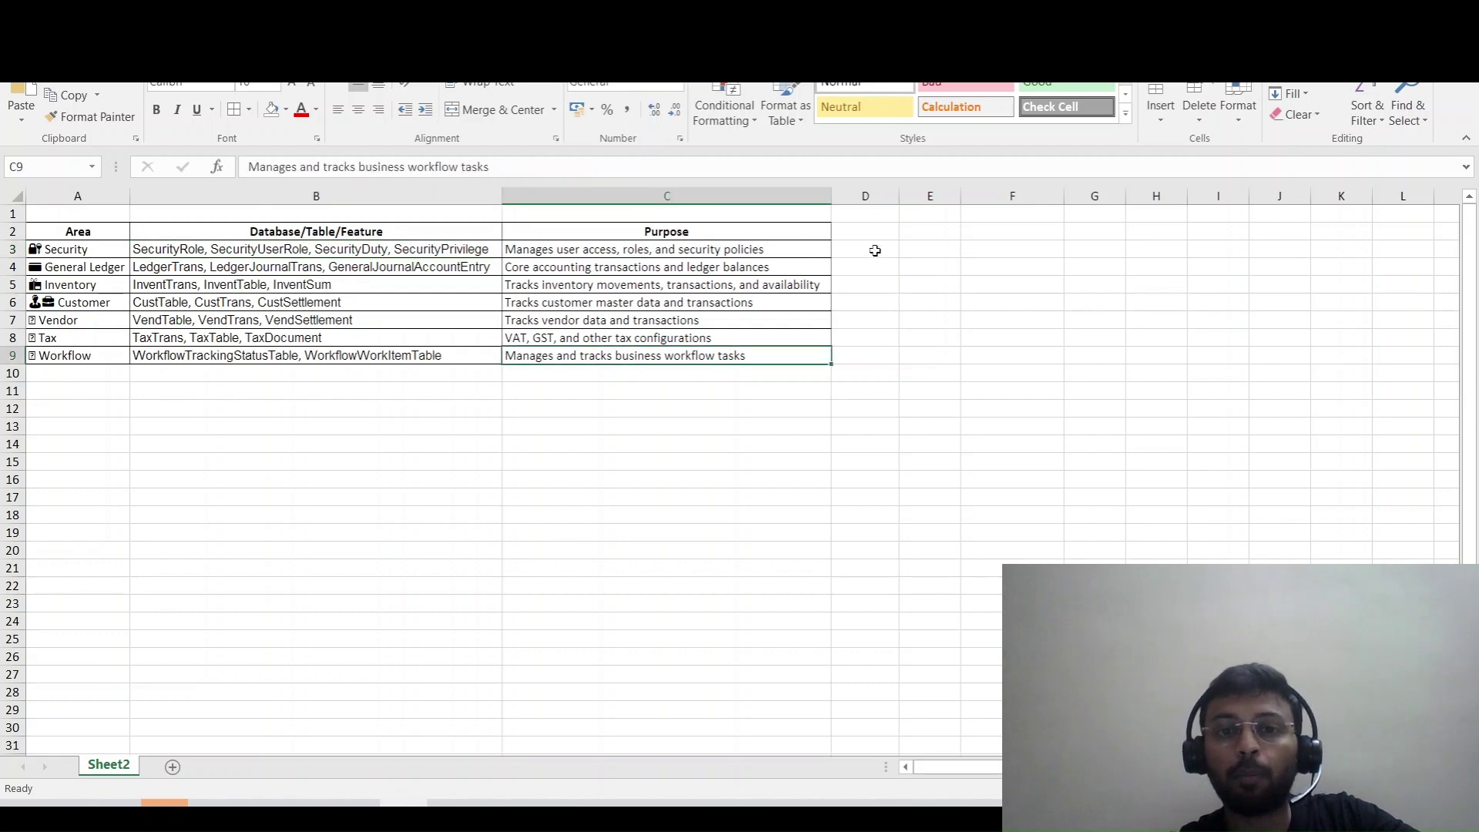
drag(647, 248, 568, 265)
click(624, 260)
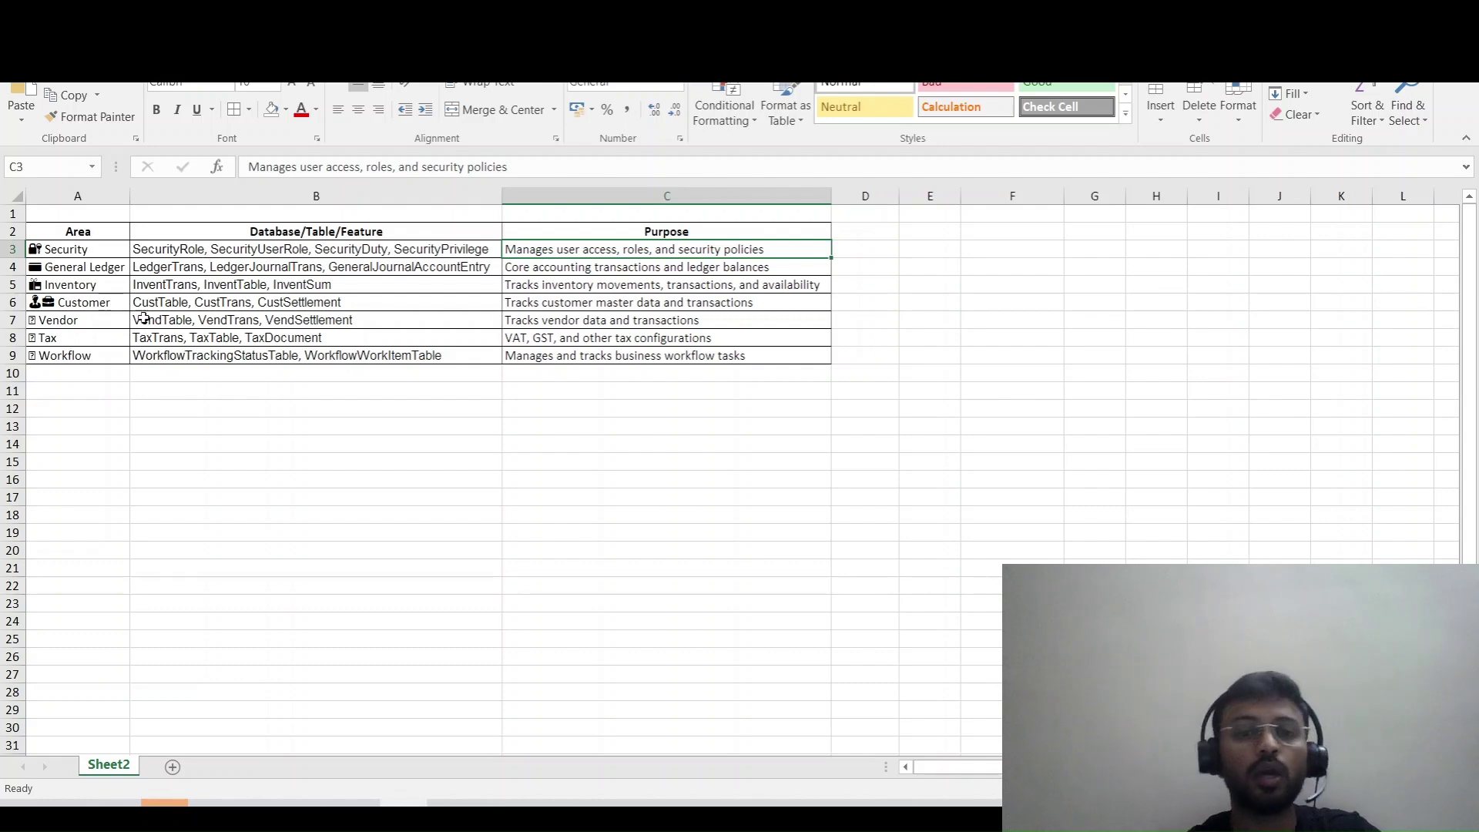
scroll(205, 456, down, 1)
scroll(215, 485, up, 1)
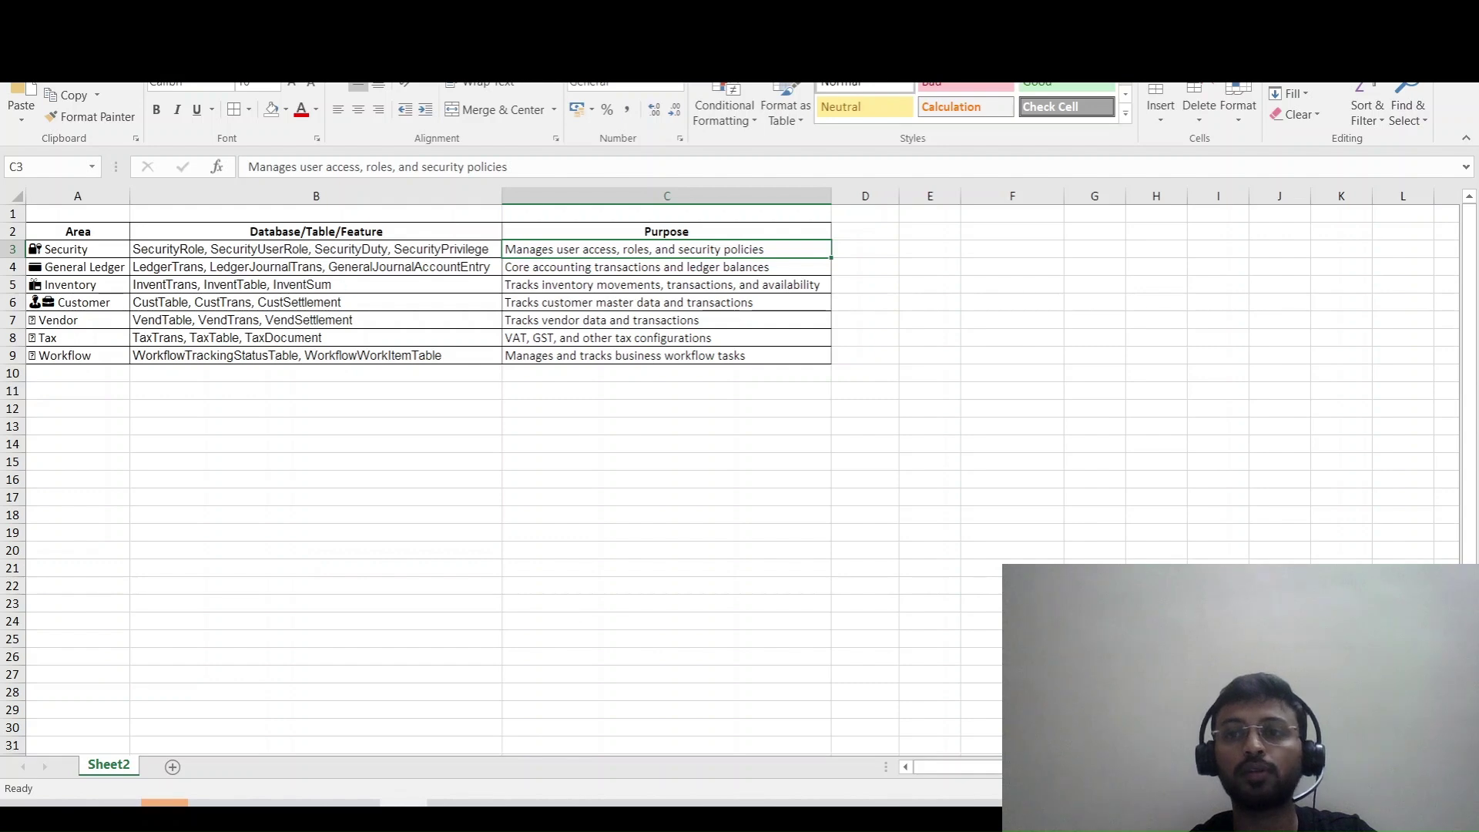
Step: Switch back to Finance and Operations and browse the list of modules
key(alt+Tab)
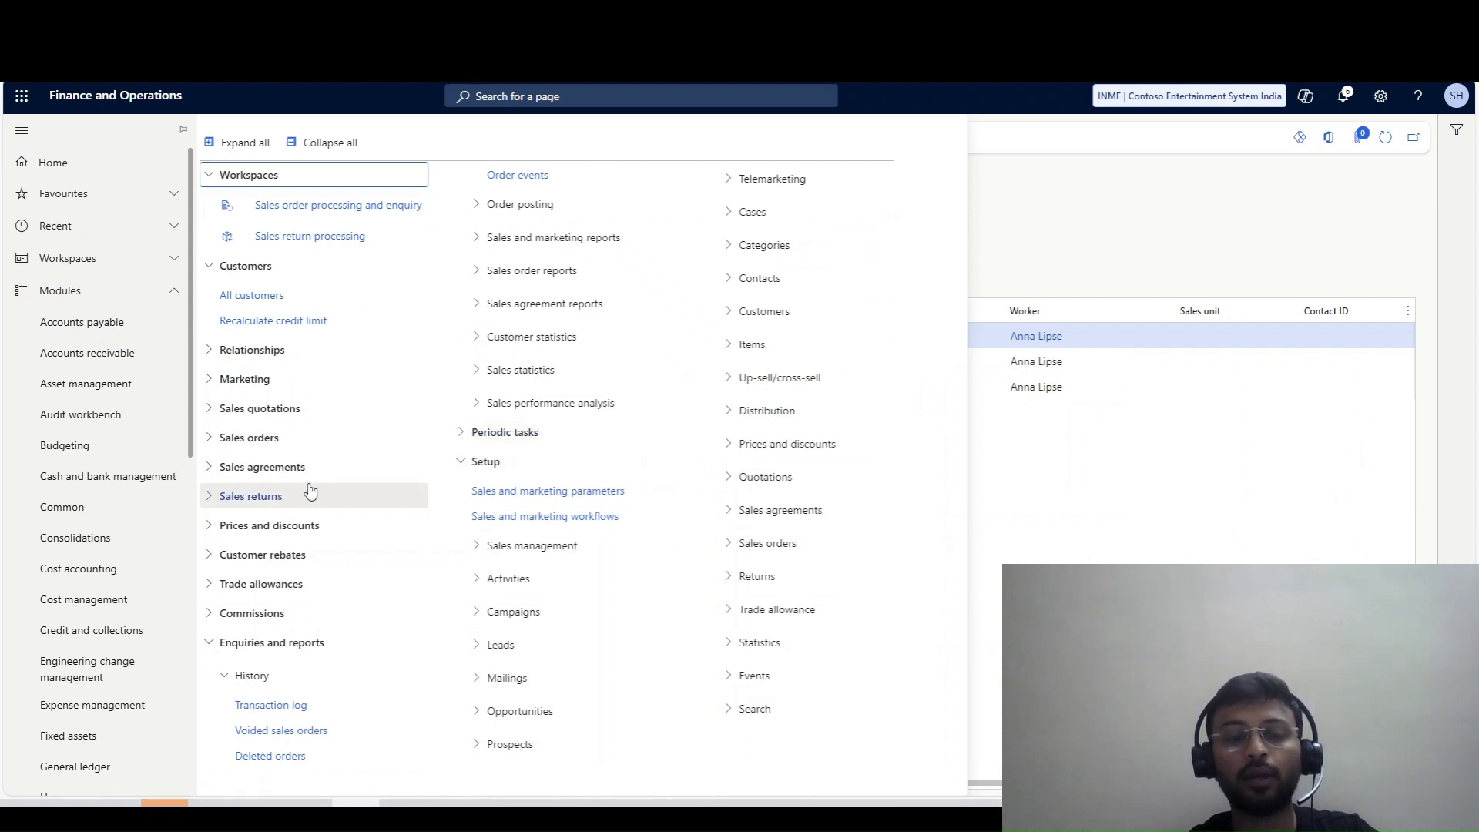
scroll(109, 732, down, 3)
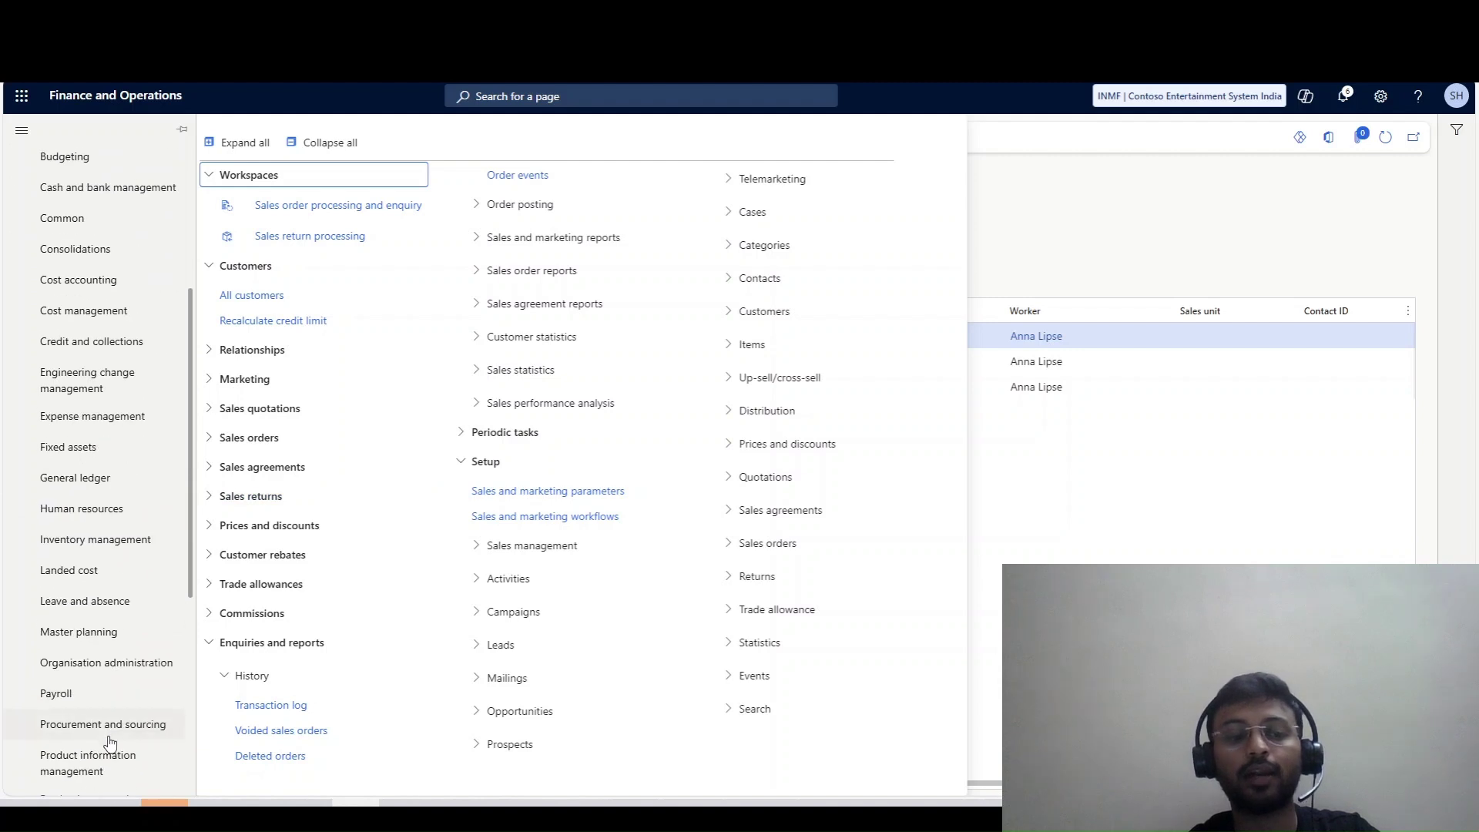